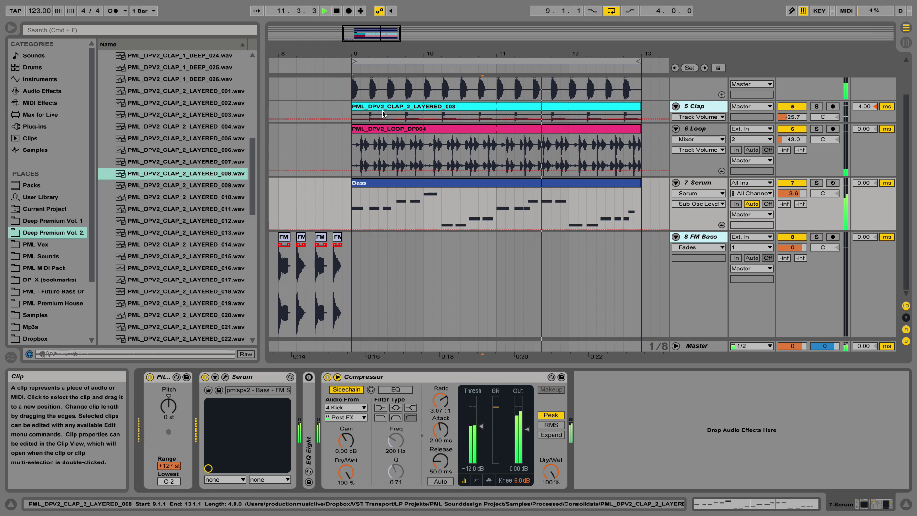
- Close the Serum window, inspect the Bass clip's notes, and return to the Serum device chain
left_click(382, 109)
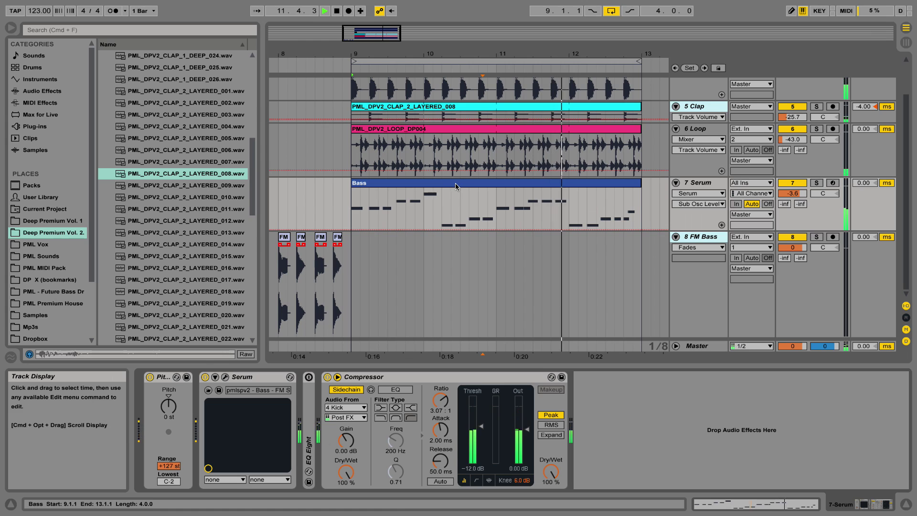
double_click(454, 182)
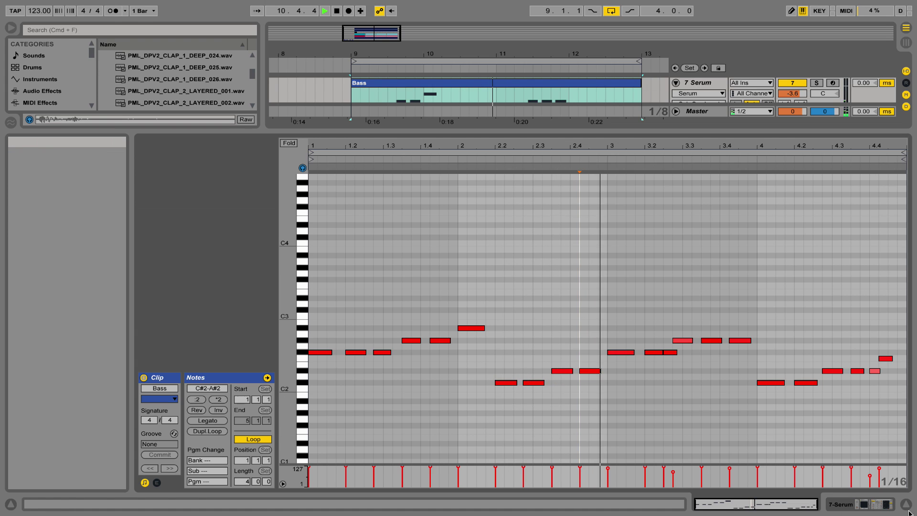
left_click(886, 504)
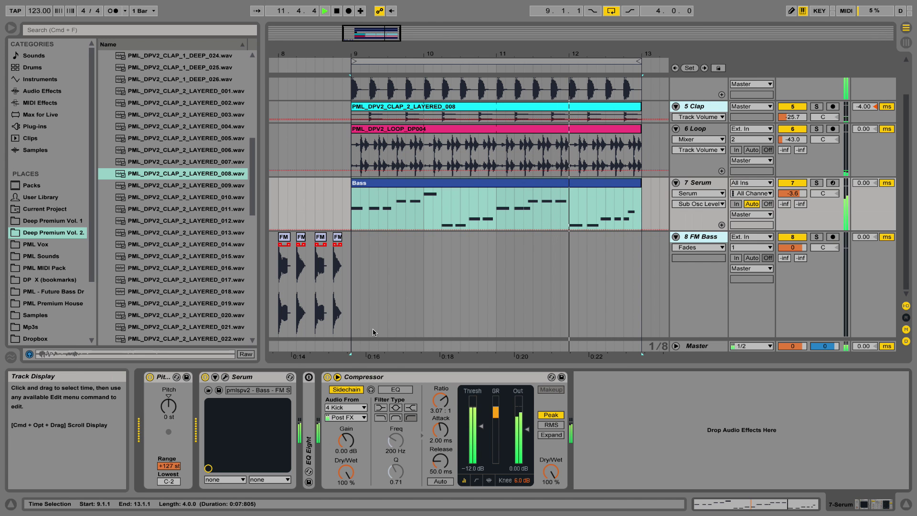
- Stop the looping transport and toggle the Serum plug-in window
key("space")
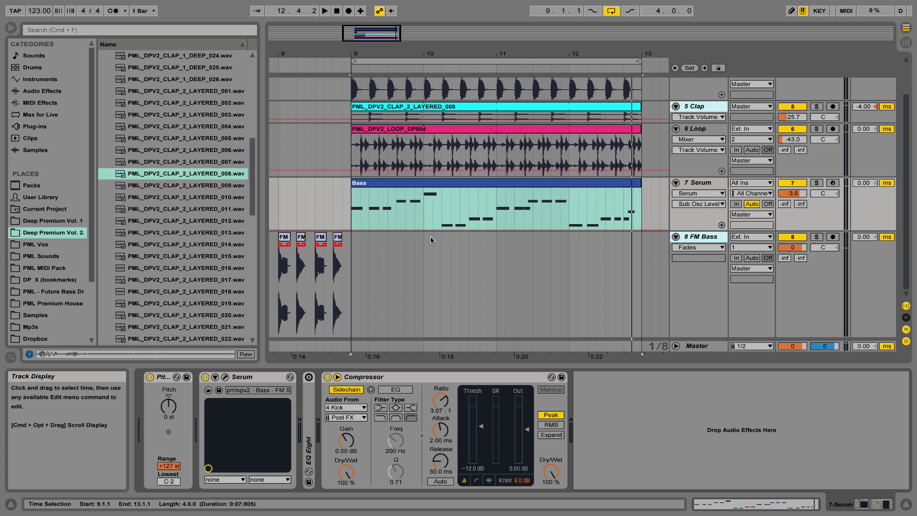
key("super+alt+p")
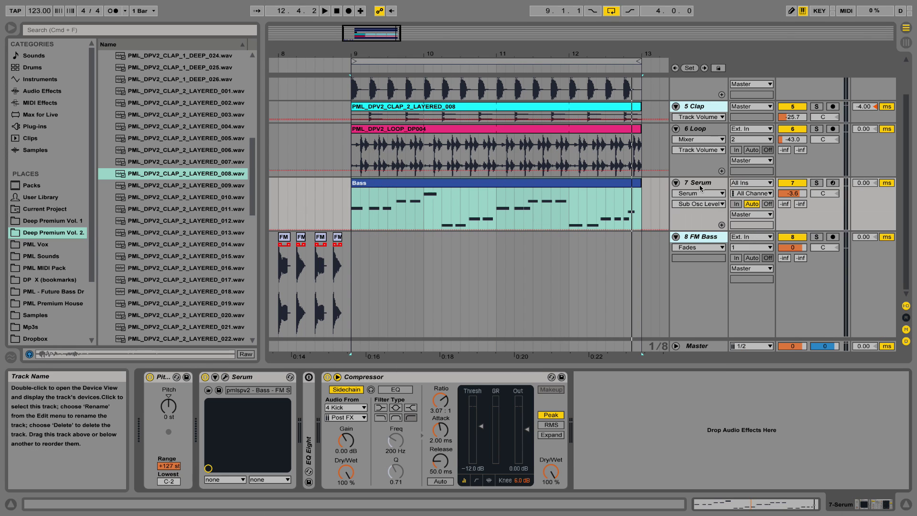
- Scroll up to 4 Kick, select the Bass clip, and deactivate the 7 Serum track
scroll(355, 215, "up", 3)
left_click(354, 238)
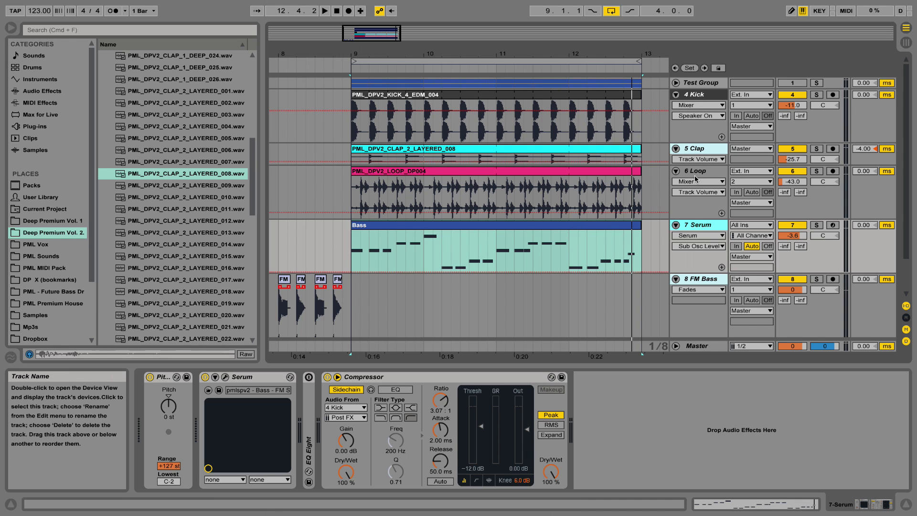
left_click(791, 225)
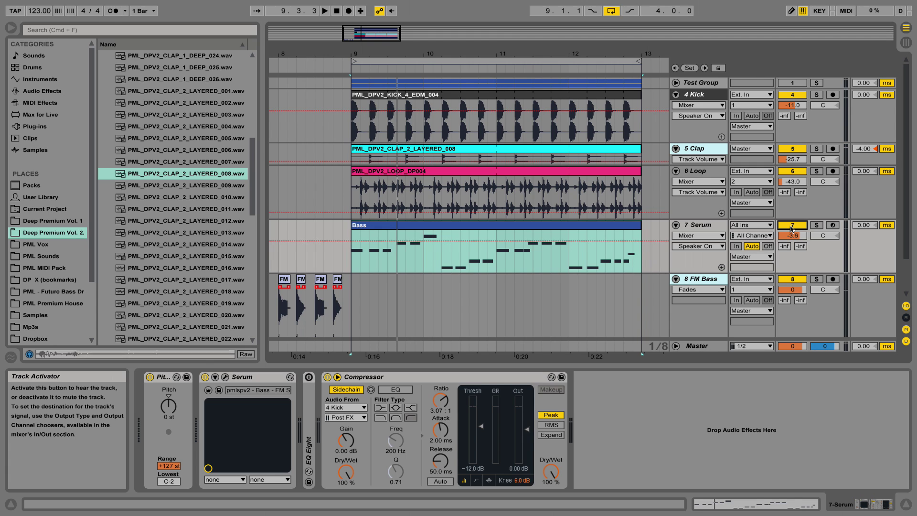
left_click(792, 225)
key("space")
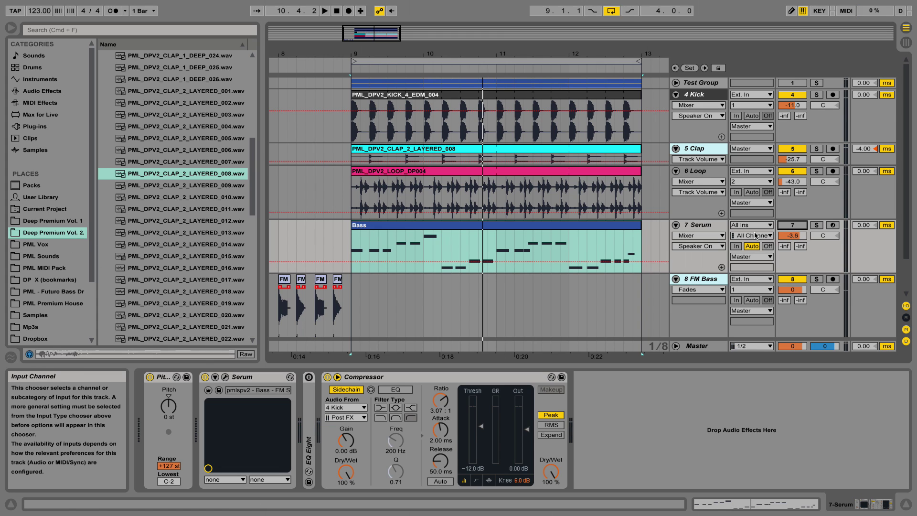
left_click(701, 225)
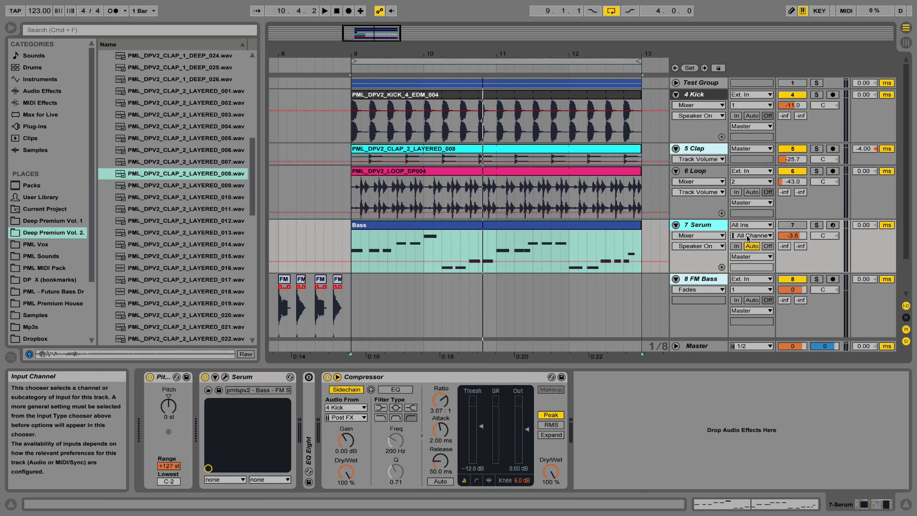
- Duplicate the 7 Serum track and bypass the copy's Compressor
right_click(704, 228)
left_click(762, 257)
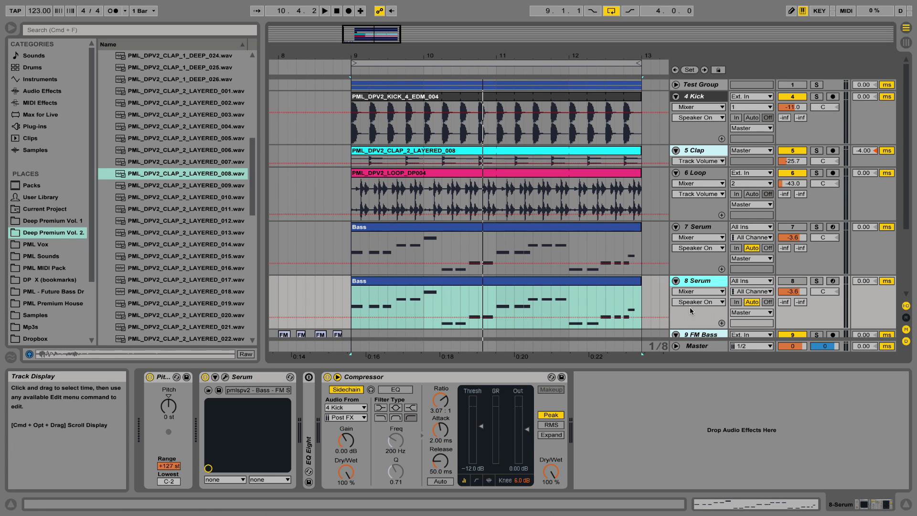
left_click(327, 377)
left_click(326, 377)
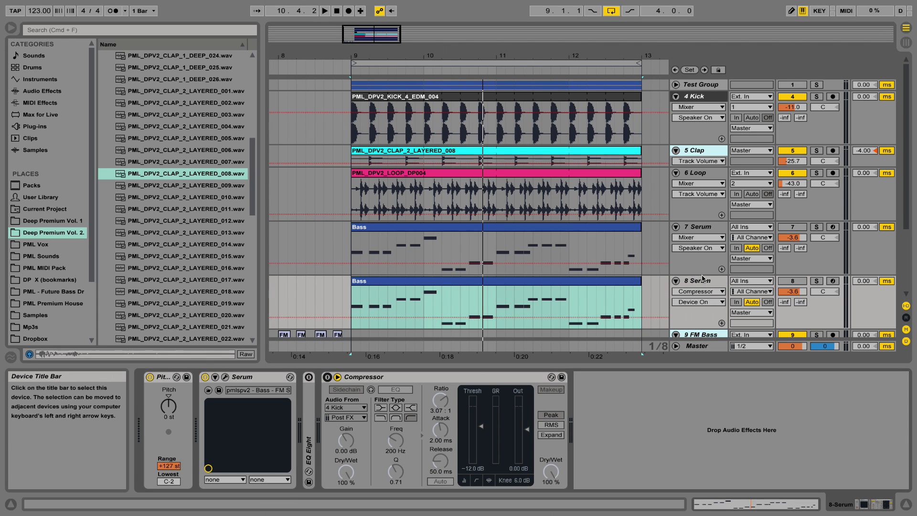
- Solo 8 Serum, audition it, and bring up its Serum synth window
left_click(816, 281)
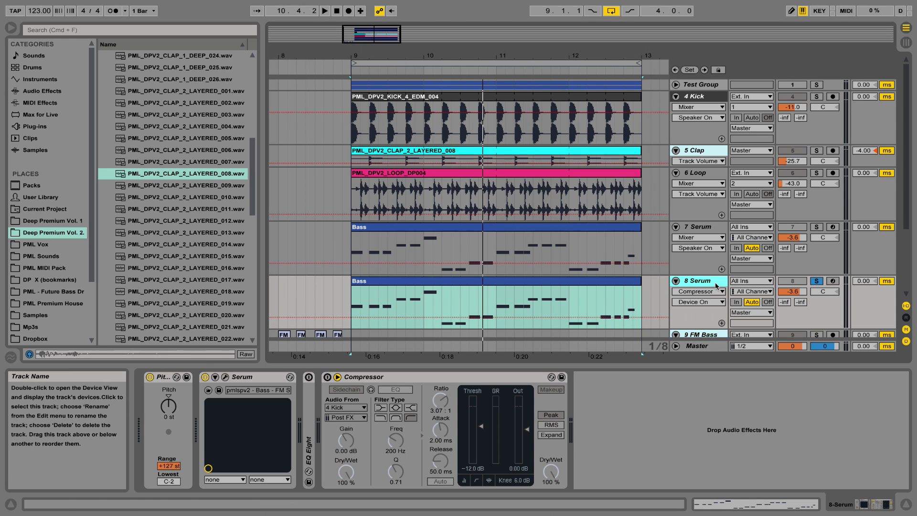
key("space")
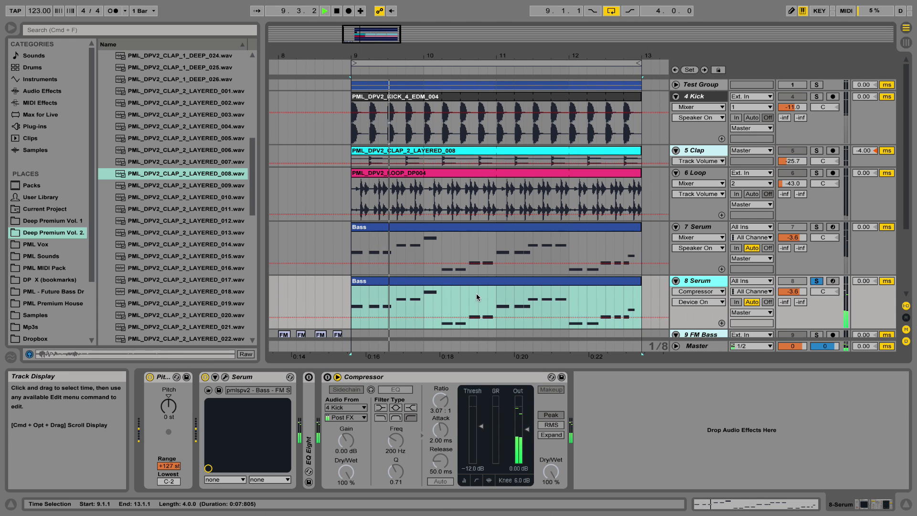
key("space")
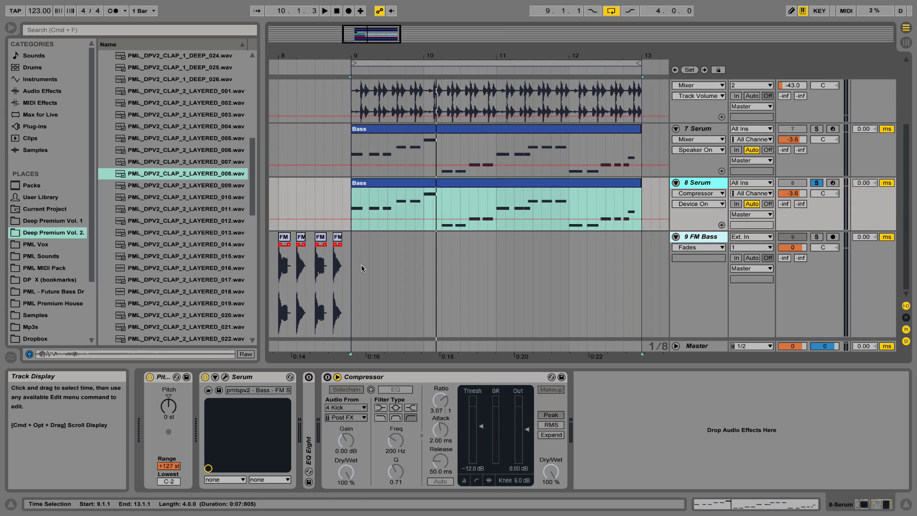
scroll(430, 215, "down", 5)
key("super+alt+p")
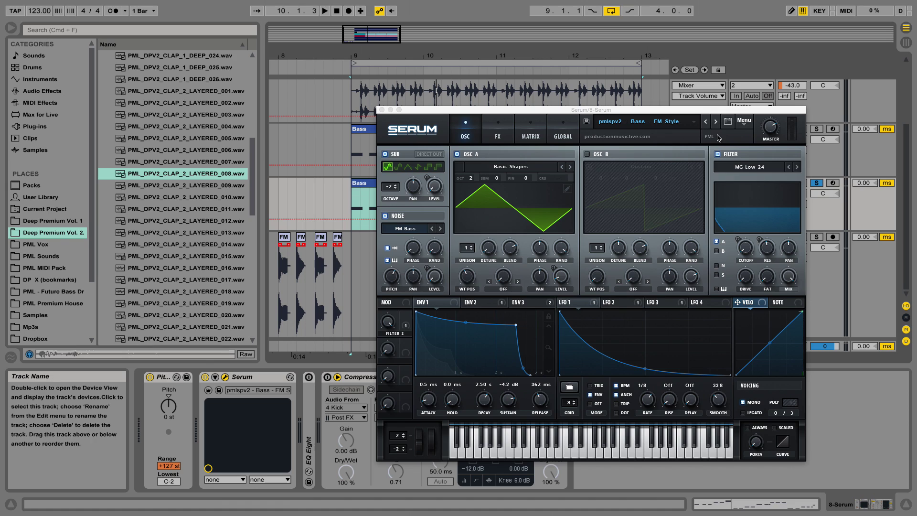
- Reset the copied Serum to Init Preset and audition the init sound
left_click(749, 123)
left_click(790, 166)
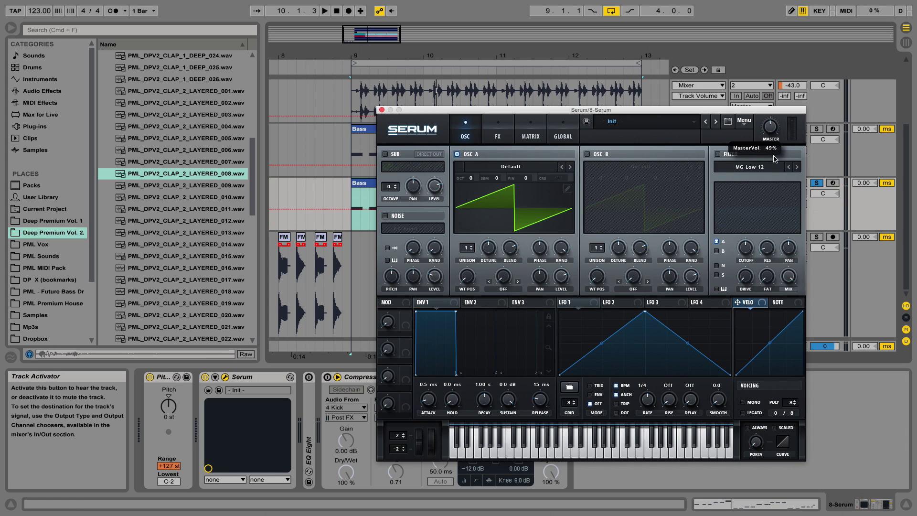
key("space")
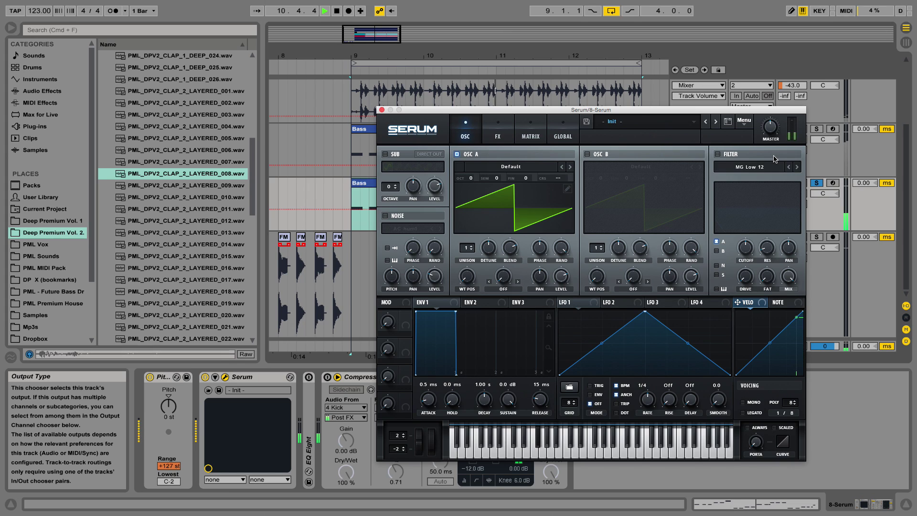
key("space")
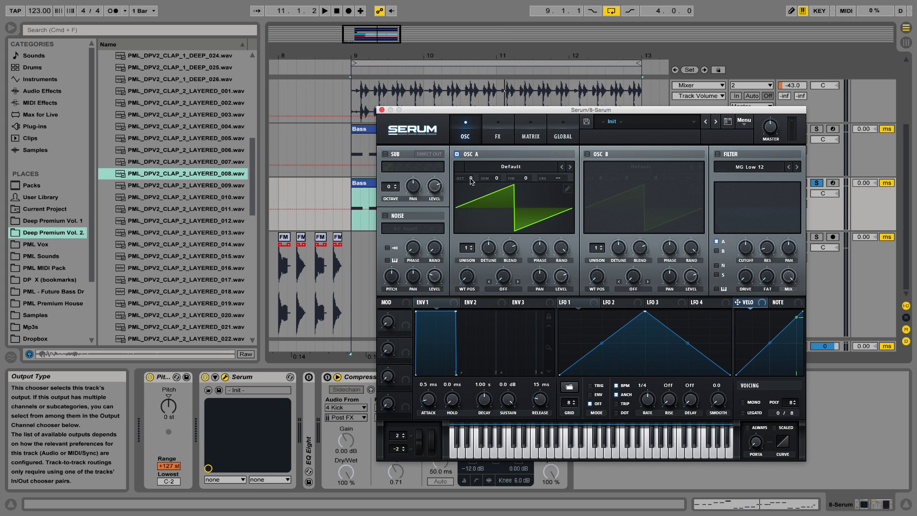
- Lower oscillator A's octave to -2 and listen to the result
left_click_drag(471, 181, 472, 196)
key("space")
key("space")
key("space")
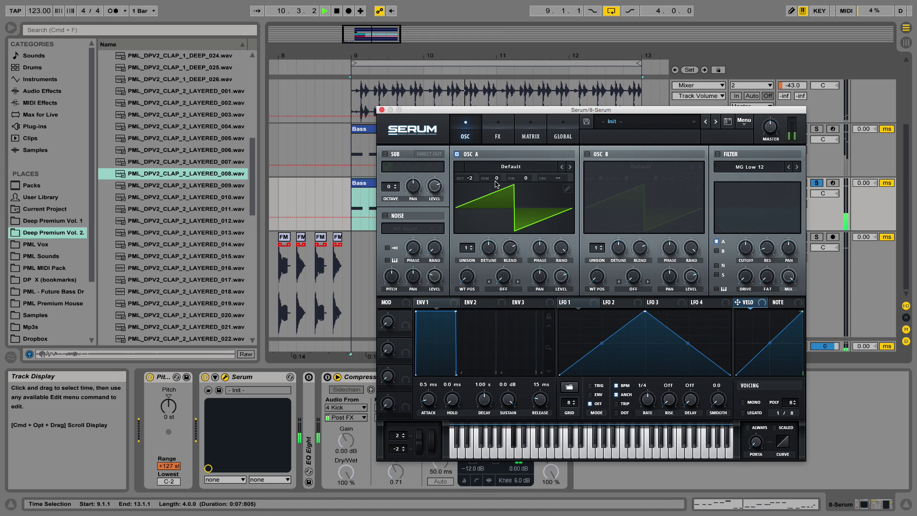
key("space")
- Load Analog > Basic Shapes into oscillator A and set WT POS to frame 3
left_click(509, 169)
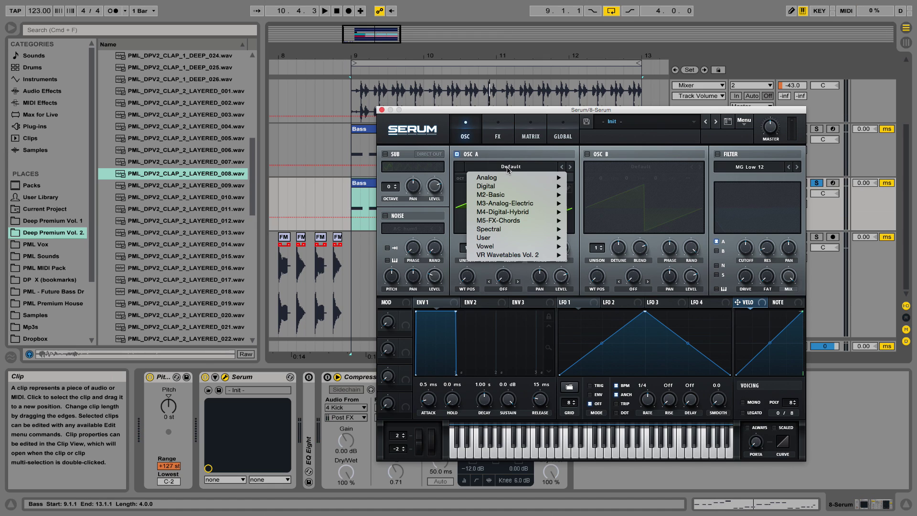
mouse_move(519, 179)
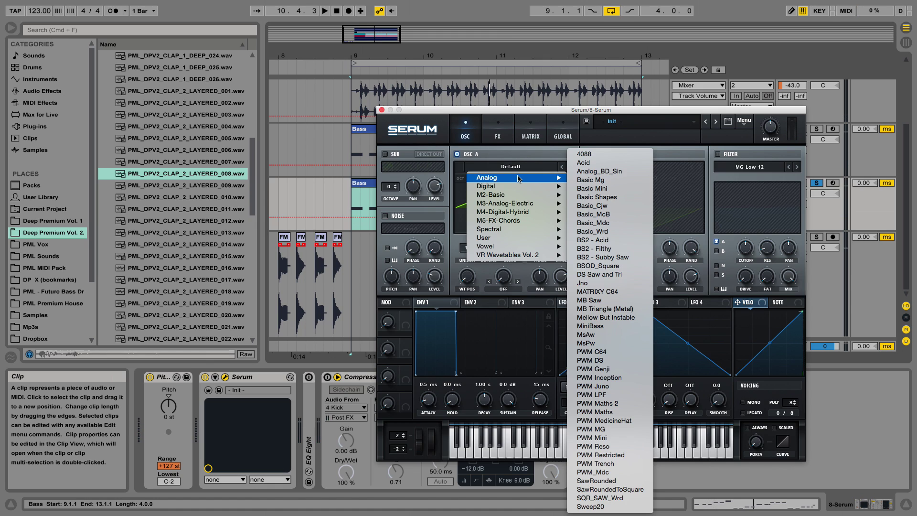
left_click(610, 198)
left_click(515, 199)
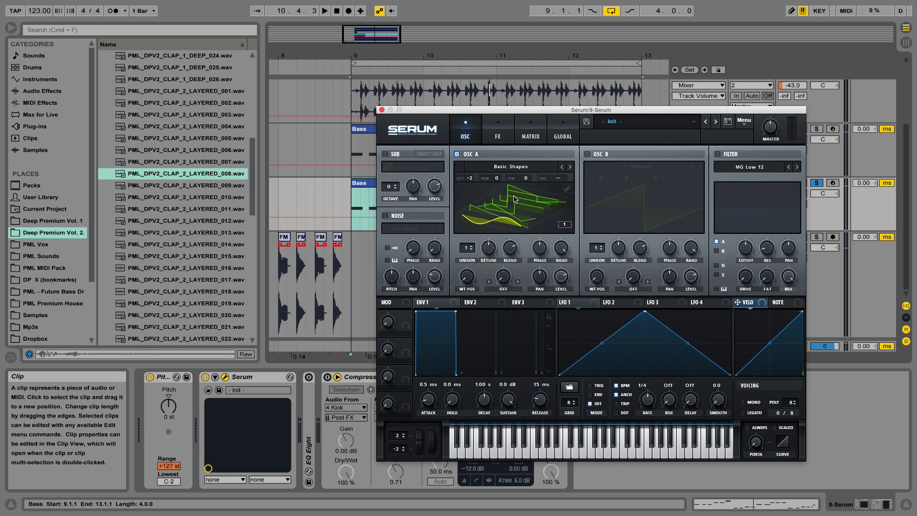
left_click_drag(472, 283, 480, 249)
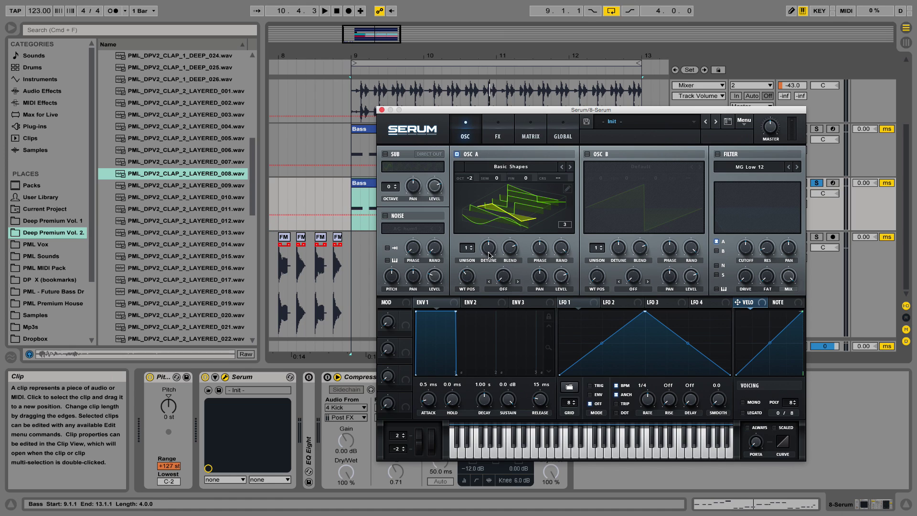
left_click(498, 214)
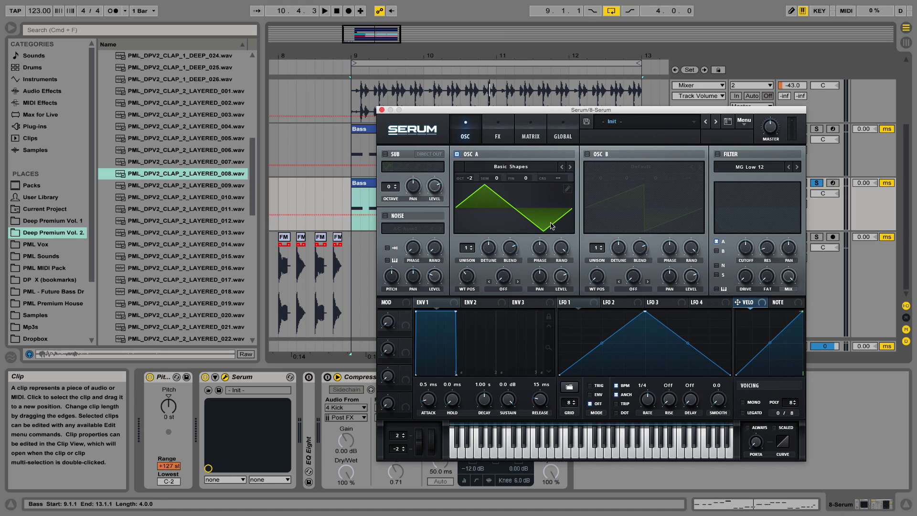
key("space")
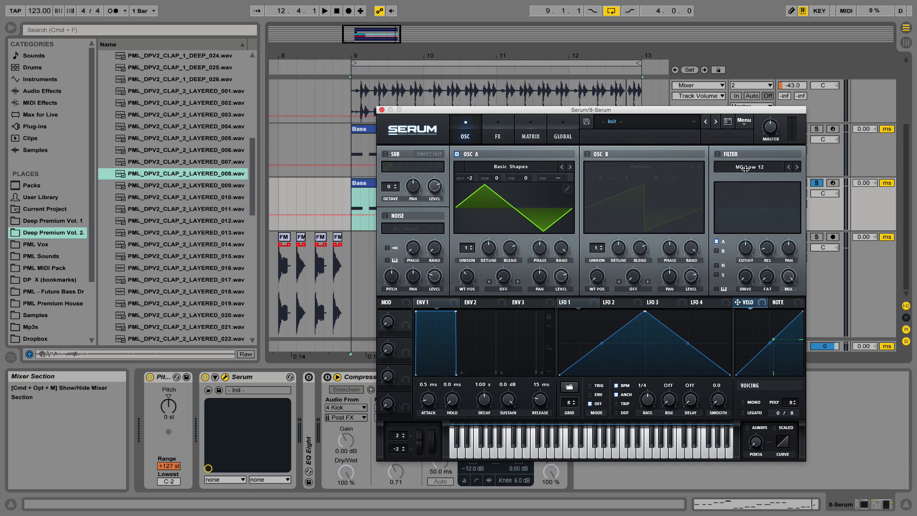
- Switch on Serum's MG Low 24 filter and audition the bass
left_click(718, 154)
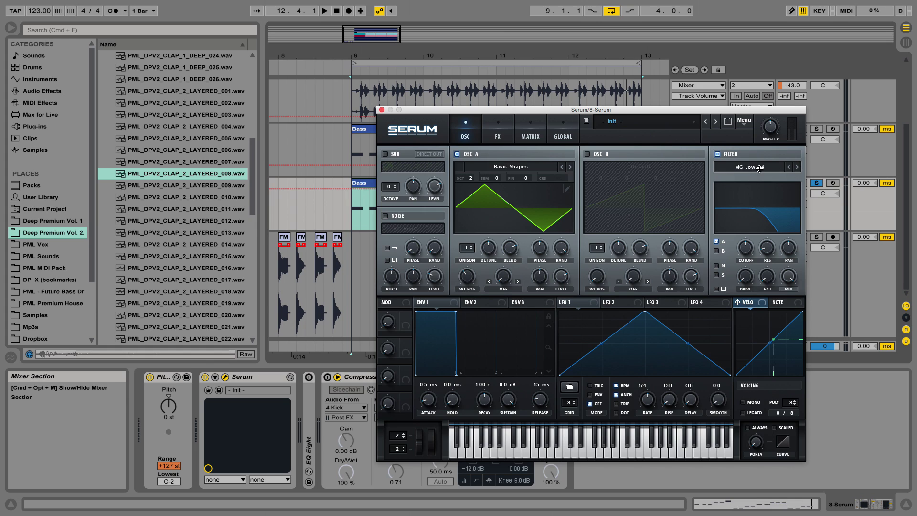
key("space")
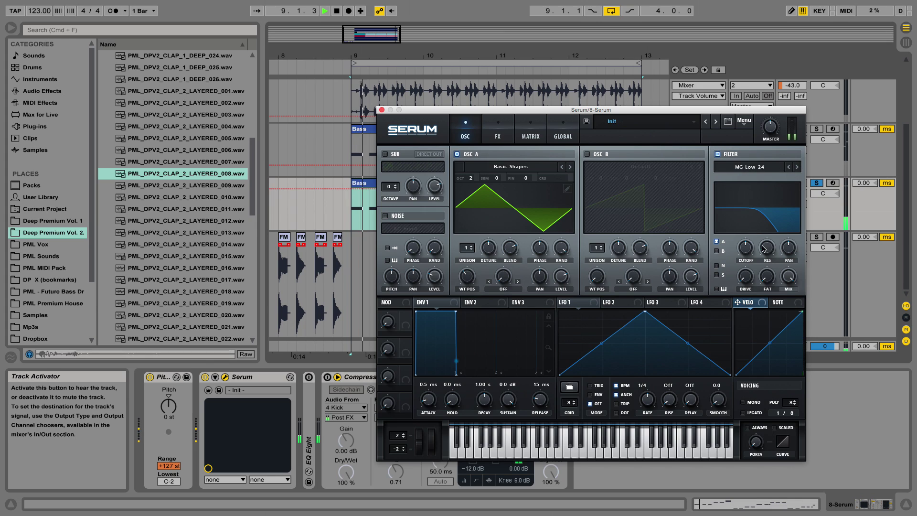
key("space")
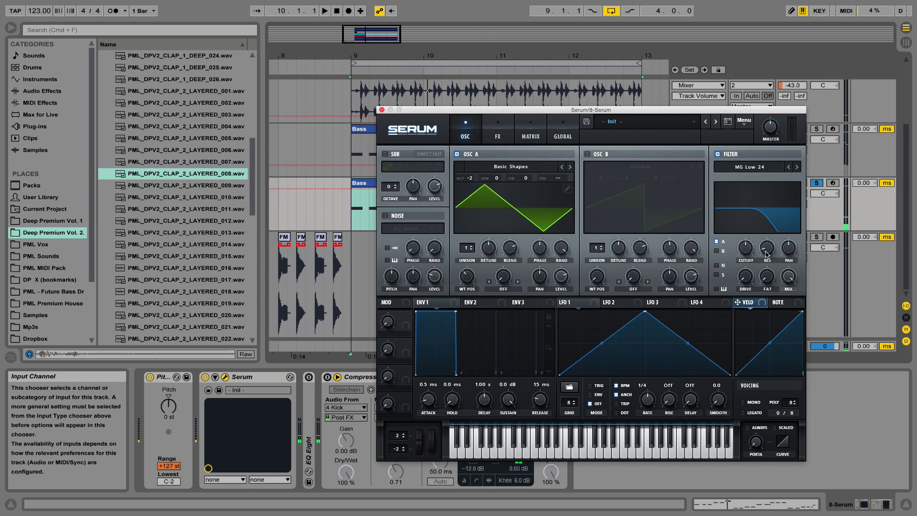
- Raise the filter resonance and push the cutoff up while looping the bass line
left_click_drag(765, 253, 781, 235)
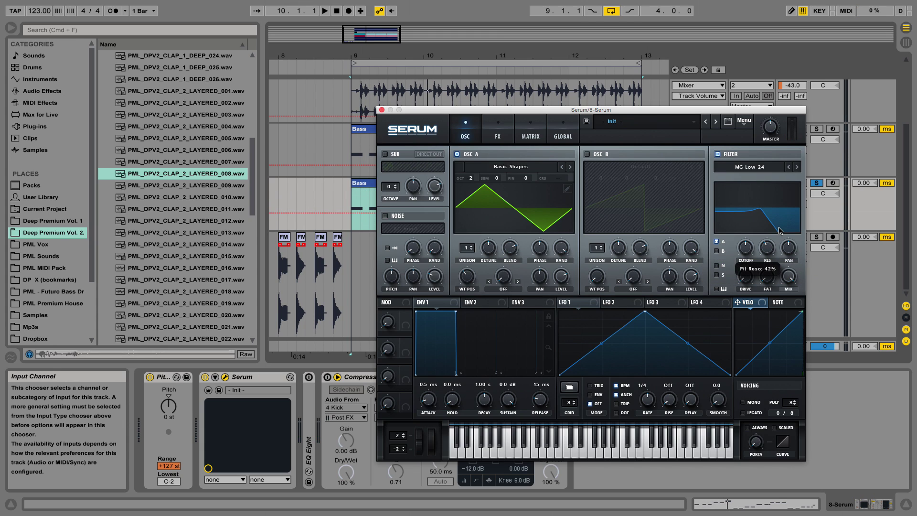
key("space")
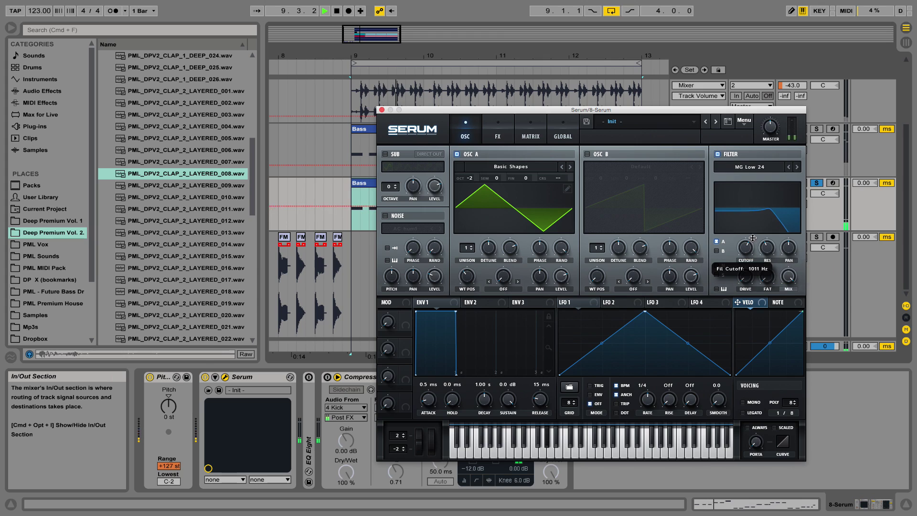
mouse_move(753, 248)
left_mouse_down()
mouse_move(753, 255)
mouse_move(753, 248)
left_mouse_up()
key("space")
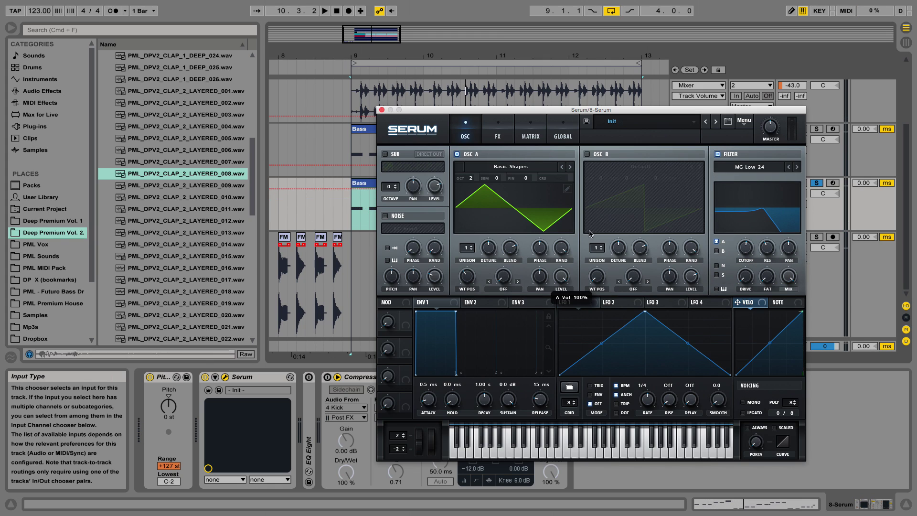
key("space")
key("space")
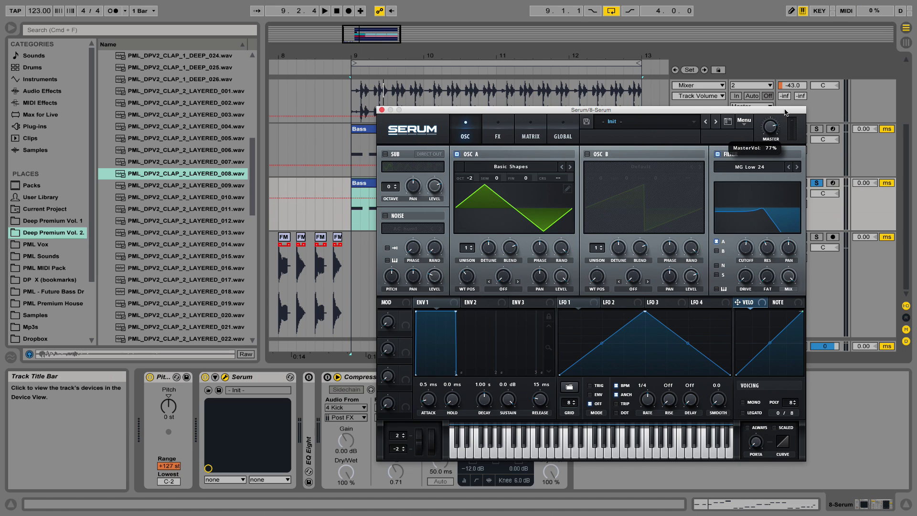
key("space")
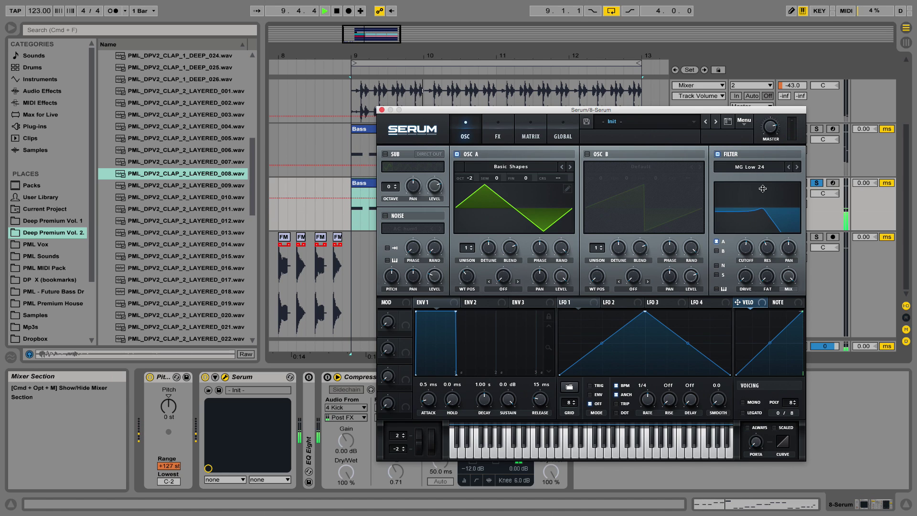
mouse_move(774, 241)
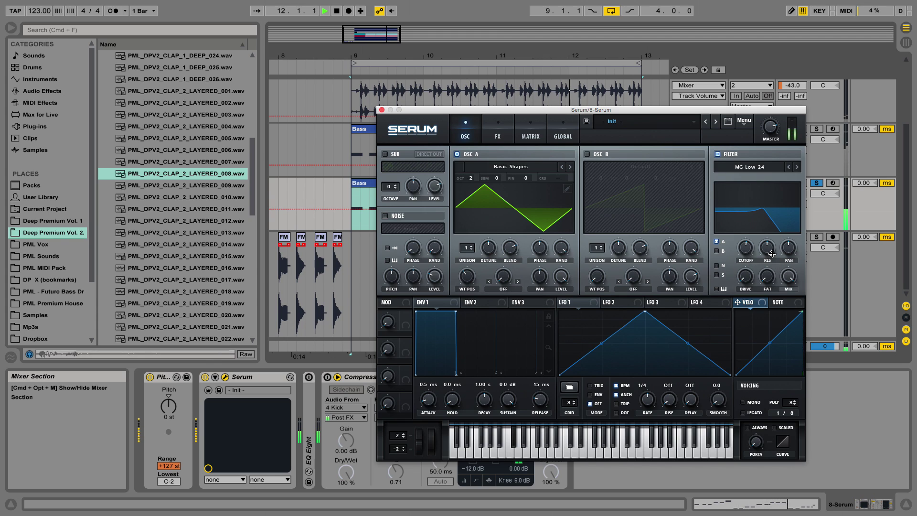
mouse_move(751, 252)
left_mouse_down()
mouse_move(759, 231)
mouse_move(754, 258)
left_mouse_up()
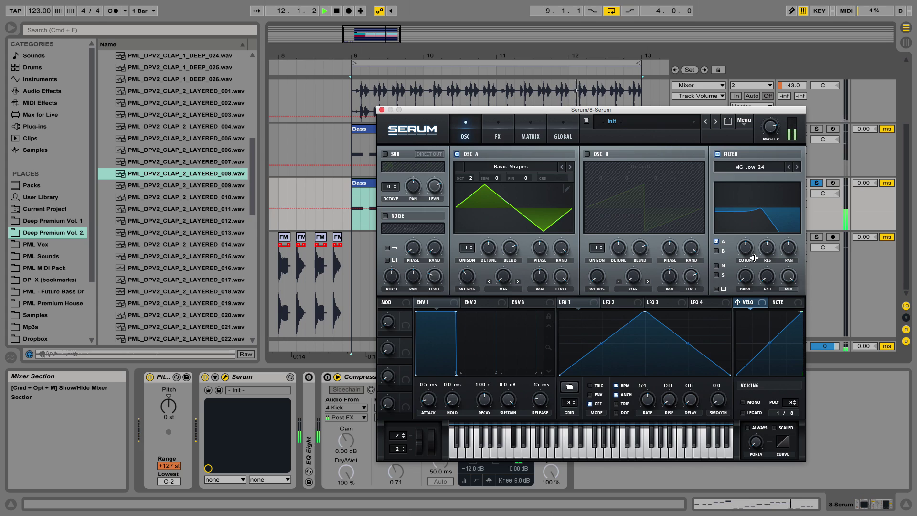
- Zoom the arrangement in on the FM Bass clips and select the first one
key("space")
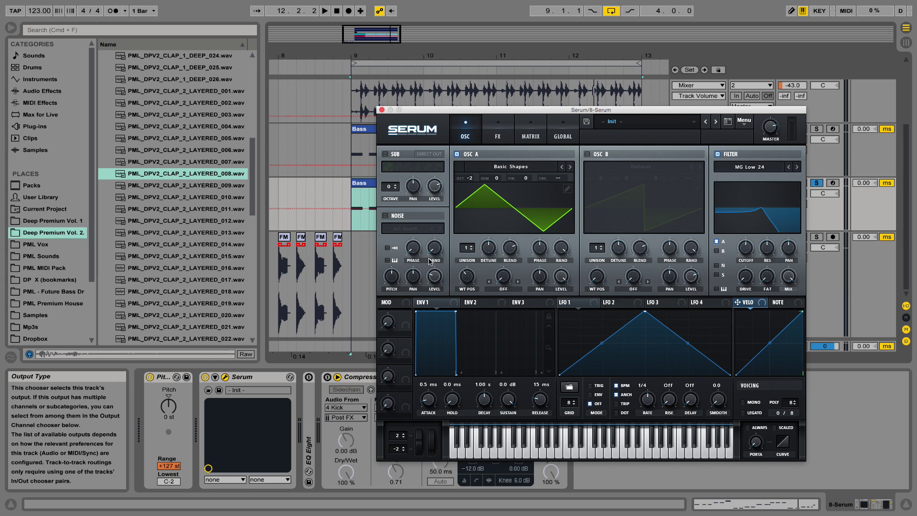
left_click(285, 346)
key("plus")
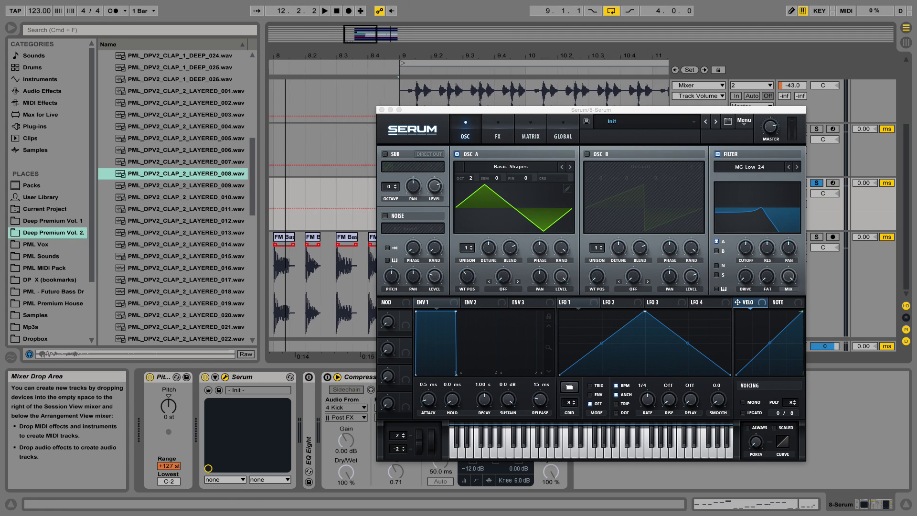
left_click_drag(261, 128, 188, 128)
left_click_drag(258, 356, 268, 370)
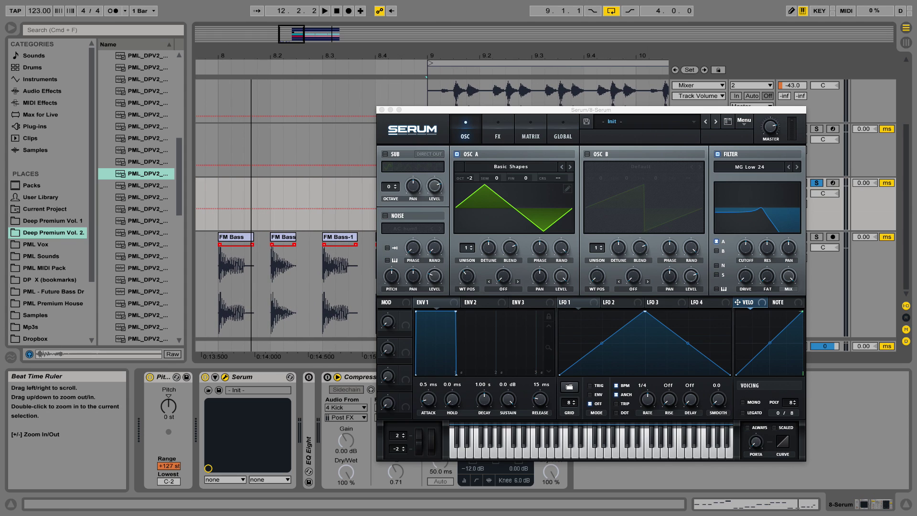
left_click(229, 240)
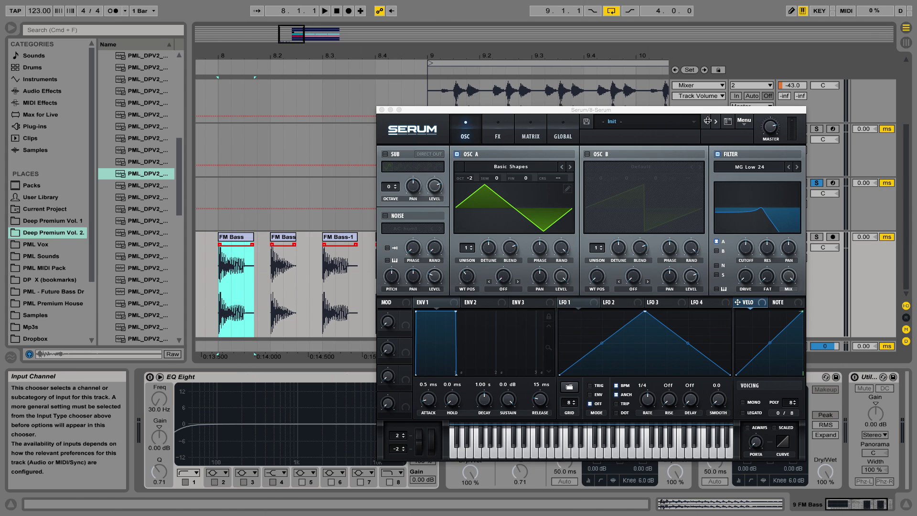
- Close Serum, solo 9 FM Bass, and set its volume to -16.2 dB
left_click(382, 110)
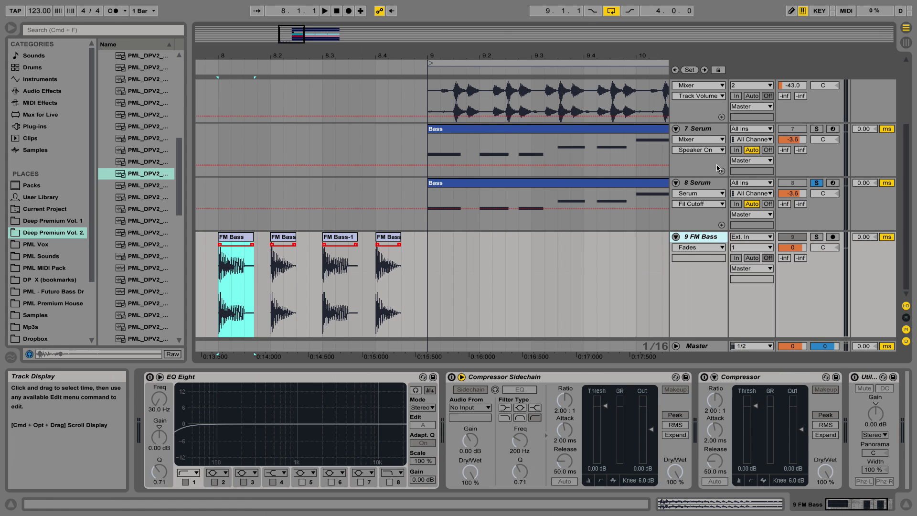
left_click(816, 237)
left_click_drag(793, 247, 793, 285)
key("space")
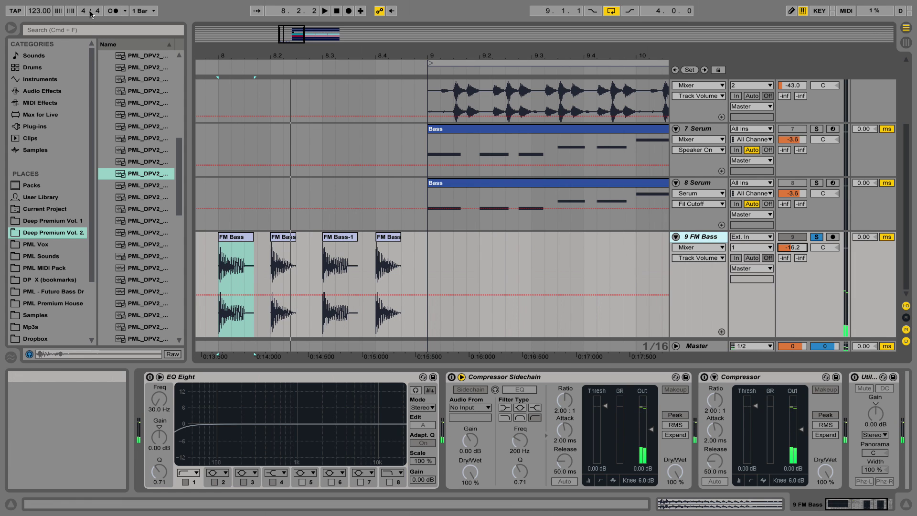
left_click_drag(209, 56, 205, 92)
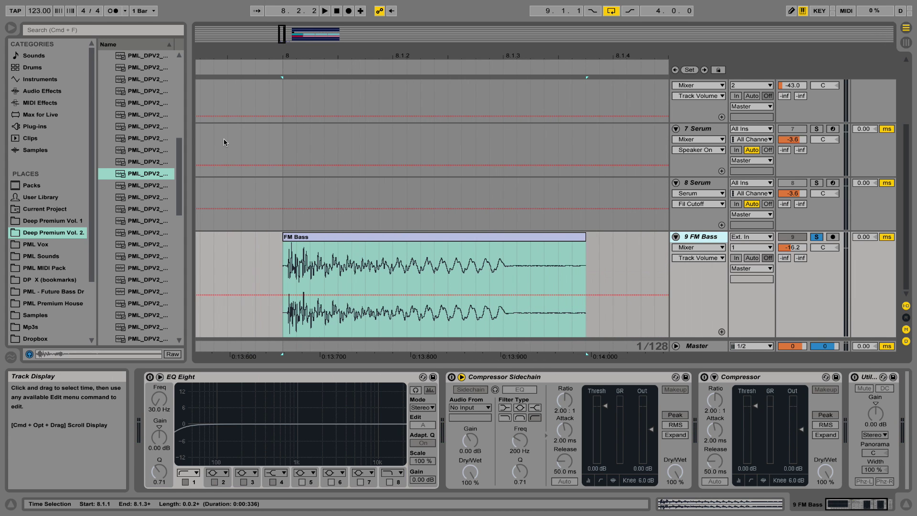
left_click(285, 277)
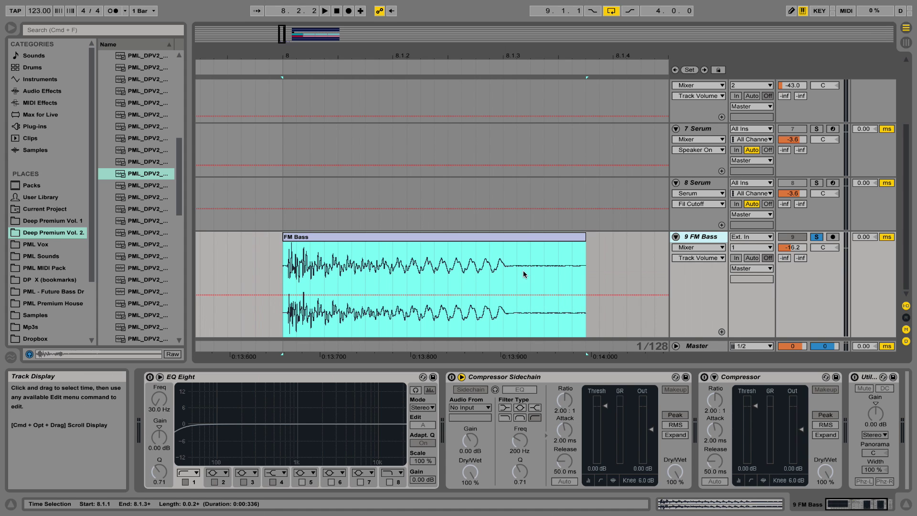
key("space")
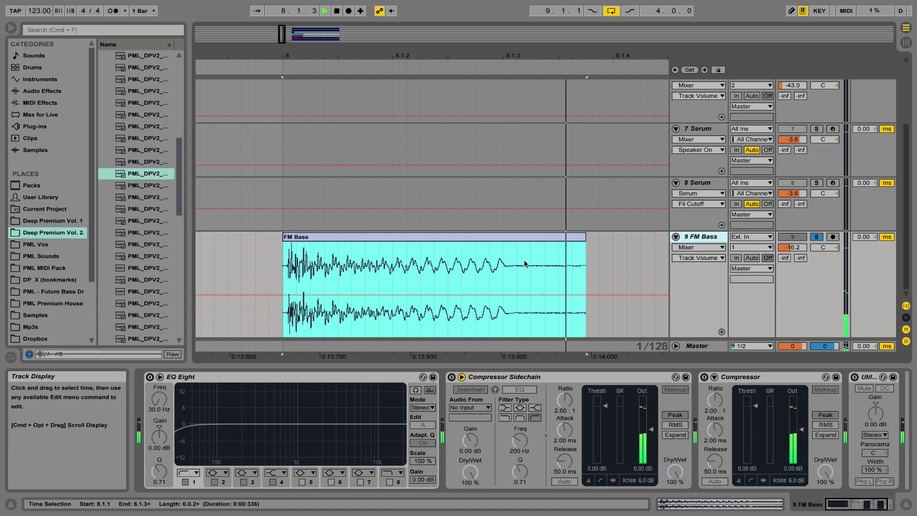
key("space")
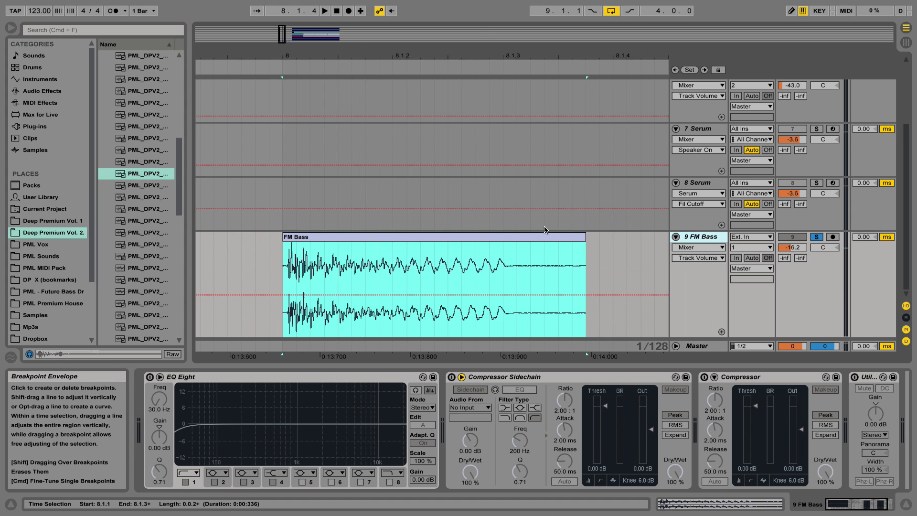
left_click_drag(334, 59, 323, 48)
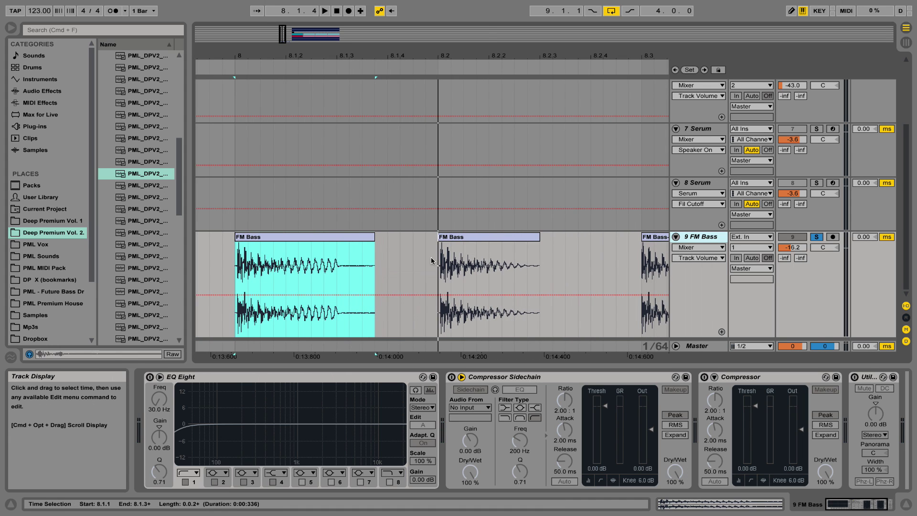
mouse_move(436, 54)
left_mouse_down()
mouse_move(437, 63)
mouse_move(427, 41)
left_mouse_up()
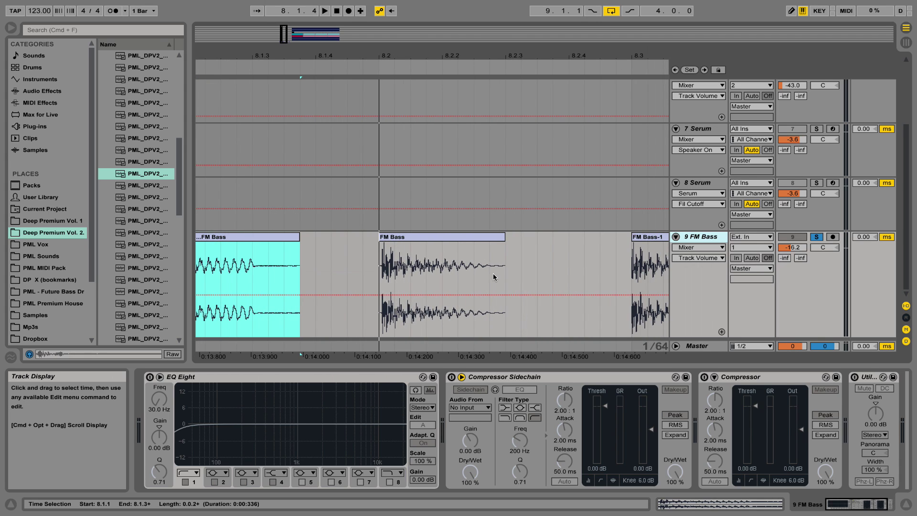
scroll(342, 238, "right", 10)
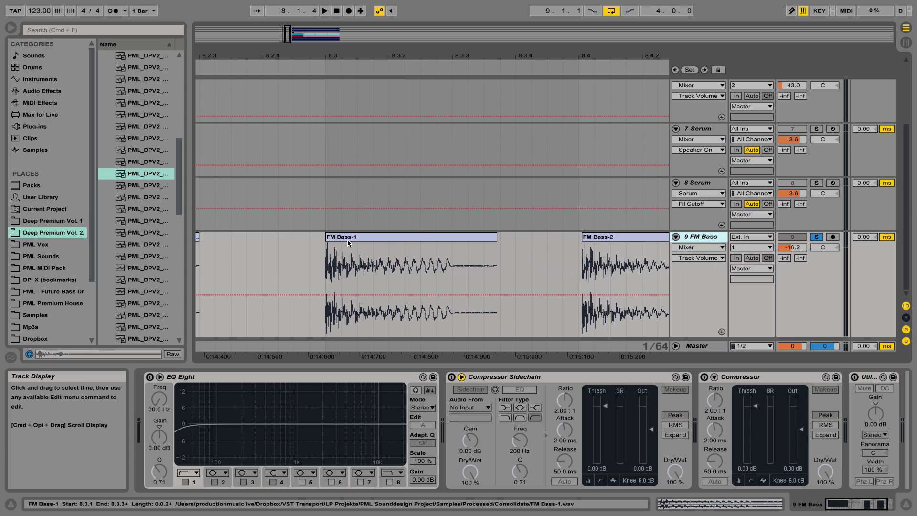
left_click_drag(323, 48, 365, 179)
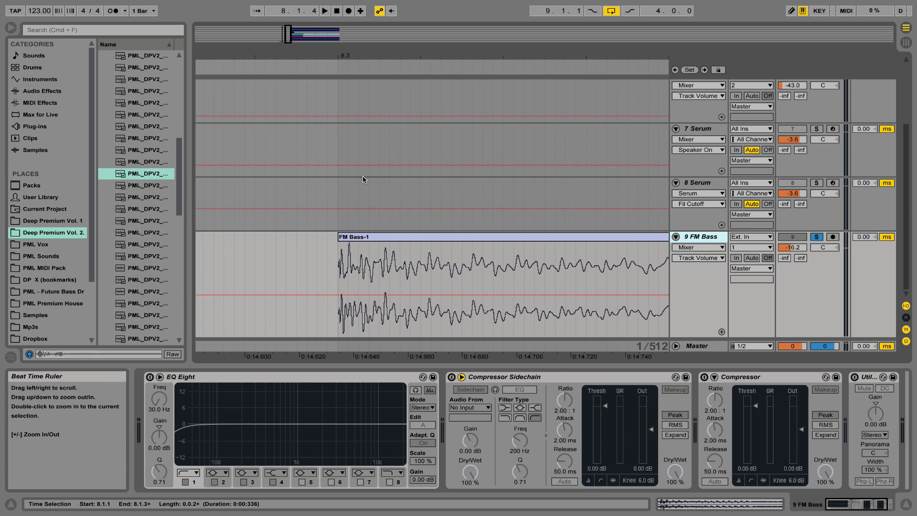
left_click_drag(450, 51, 448, 35)
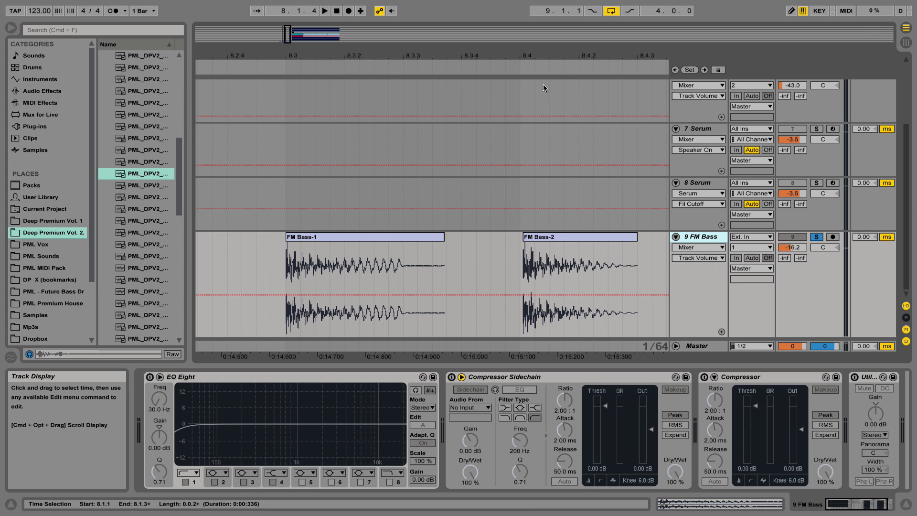
left_click_drag(522, 53, 534, 244)
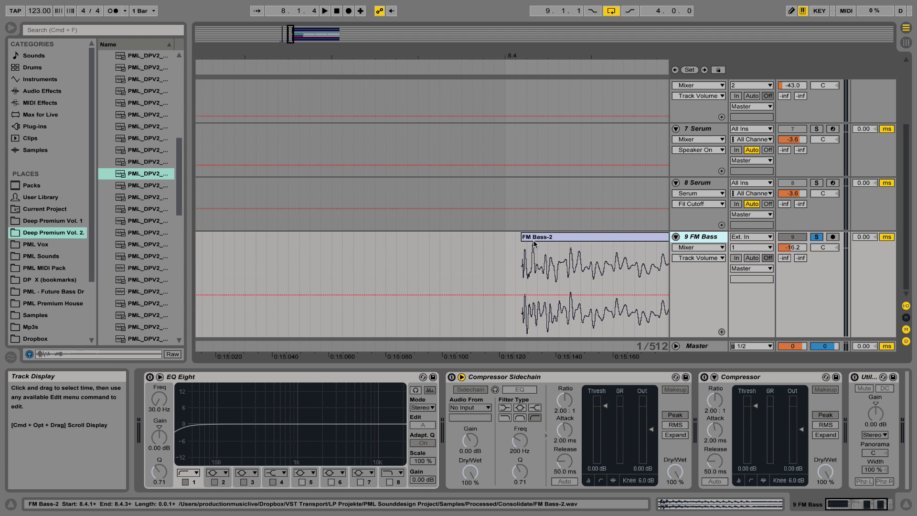
left_click_drag(533, 53, 387, 53)
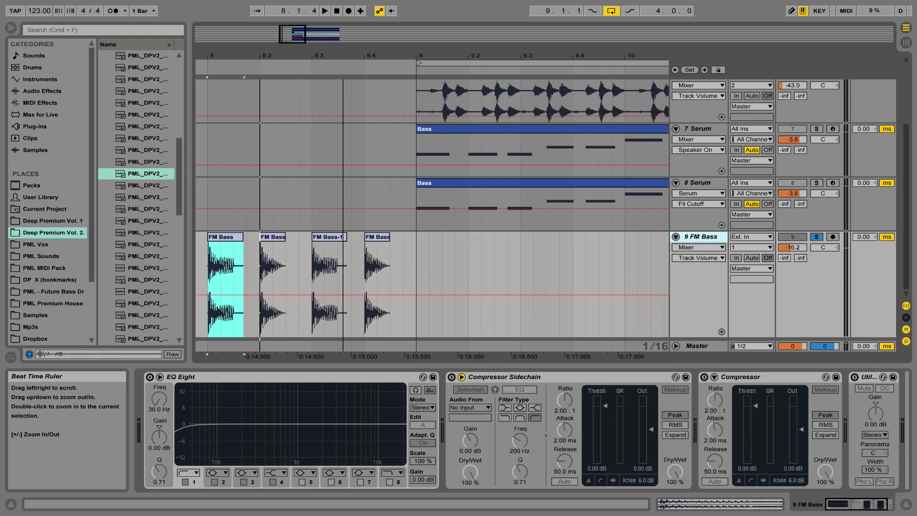
- Solo 8 Serum and open its Serum window beside the arrangement
left_click(814, 183)
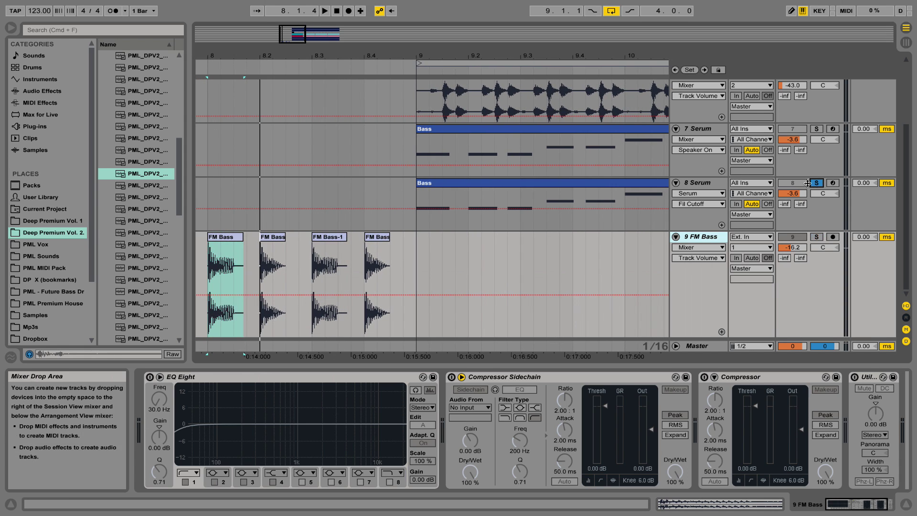
left_click(700, 182)
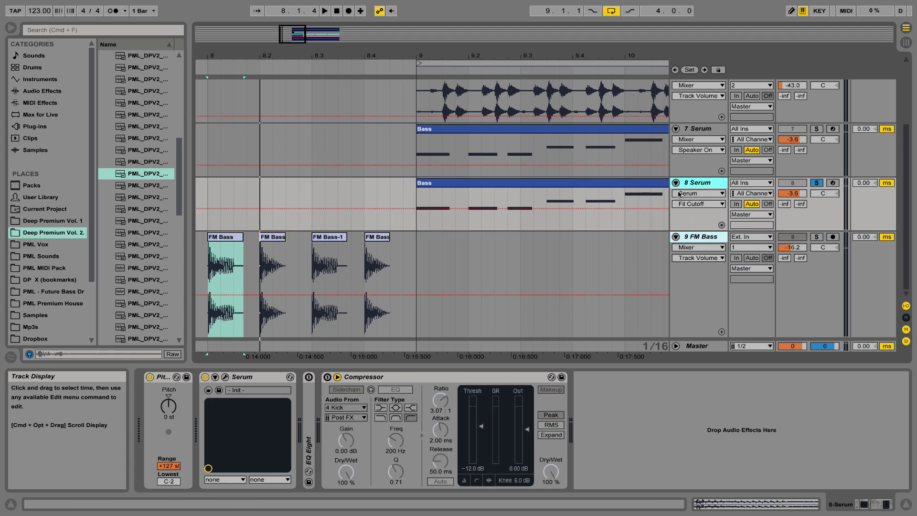
left_click(226, 377)
left_click_drag(430, 111, 480, 103)
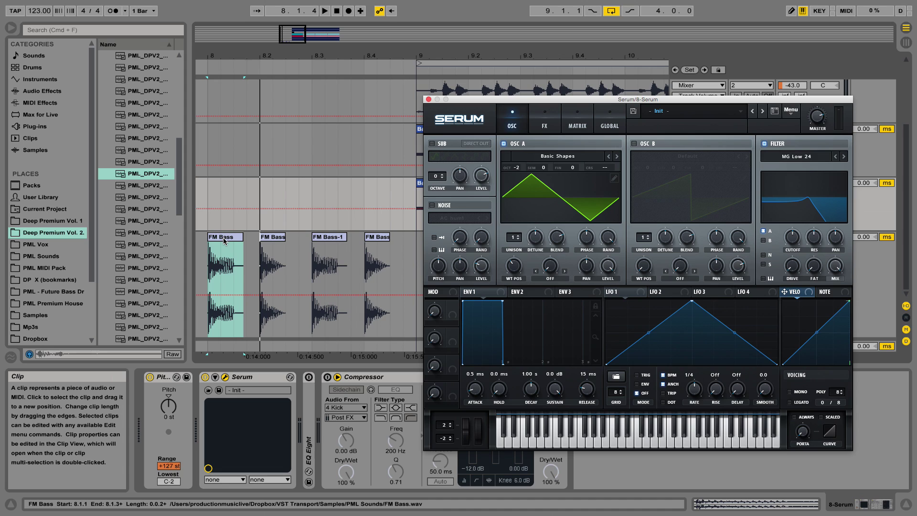
- Enable the noise oscillator and drop the FM Bass clip onto its sample slot
left_click_drag(221, 240, 453, 224)
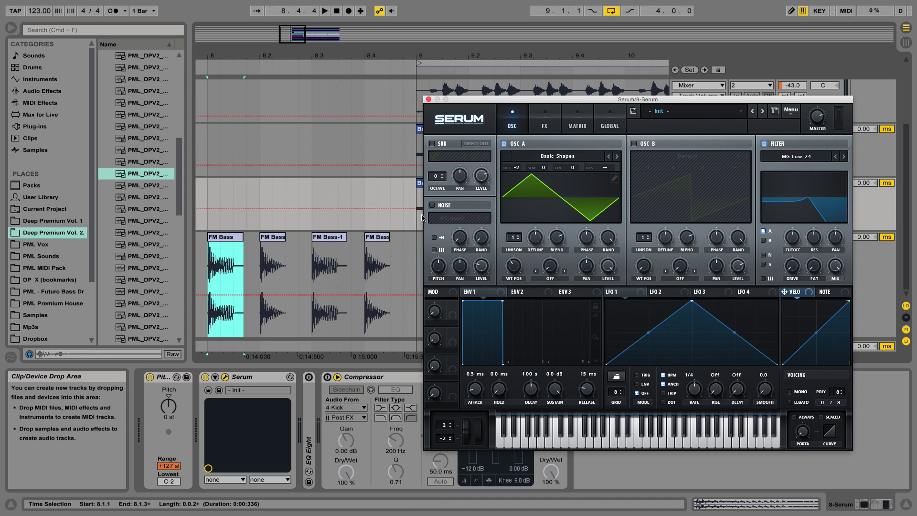
left_click(432, 206)
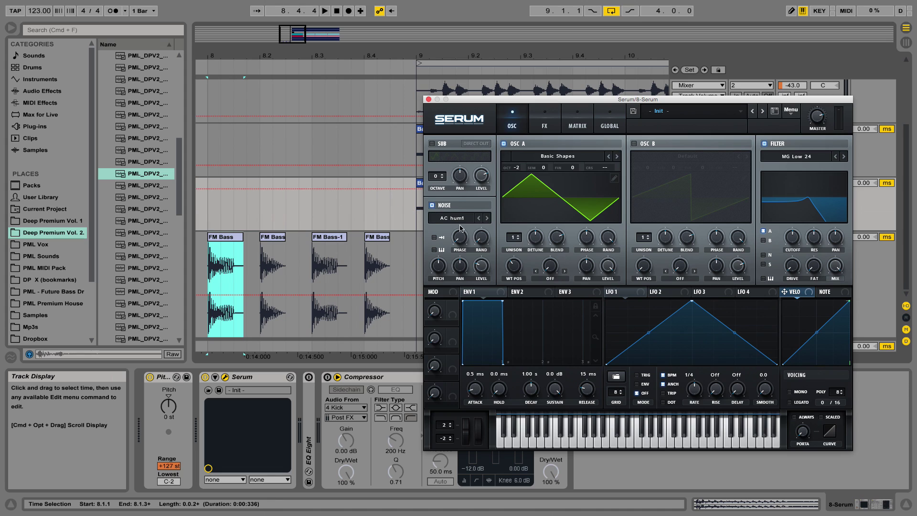
left_click_drag(225, 239, 458, 221)
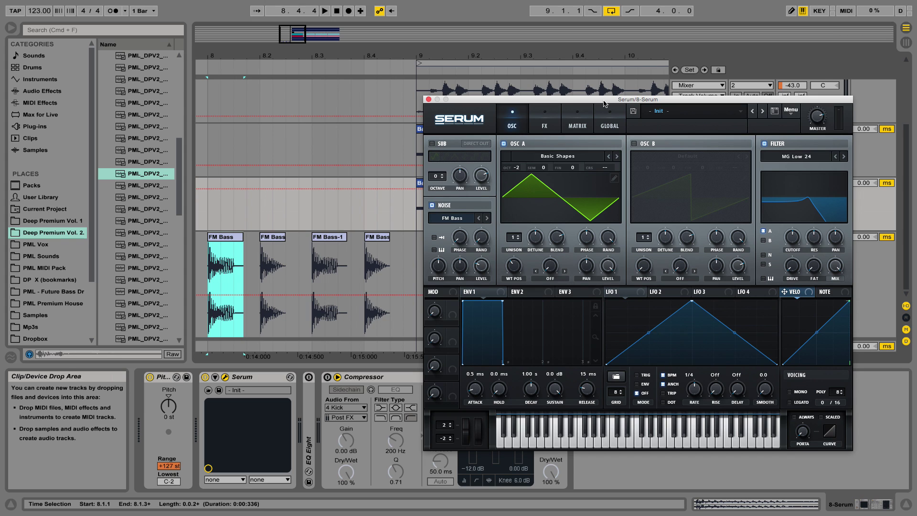
- Turn off oscillator A and audition the noise sample alone from bar 9
mouse_move(604, 103)
left_mouse_down()
mouse_move(422, 102)
mouse_move(549, 96)
left_mouse_up()
left_click(418, 62)
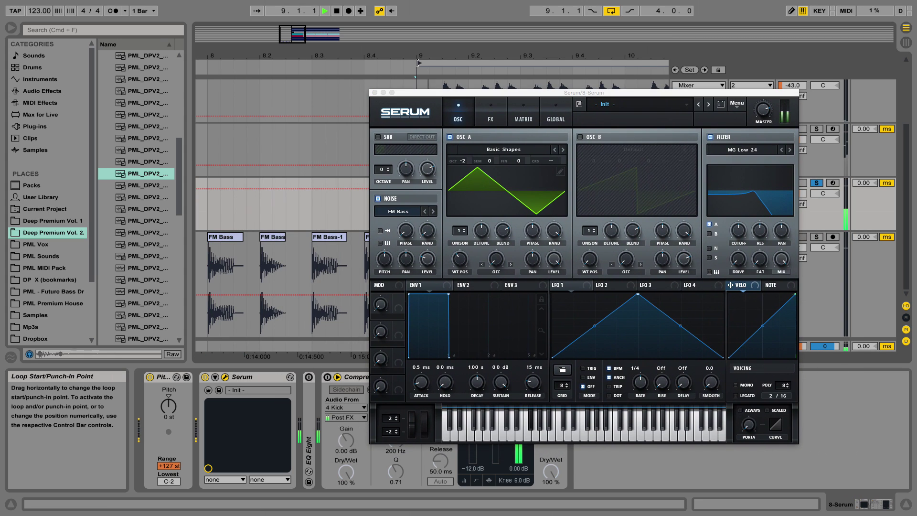
key("space")
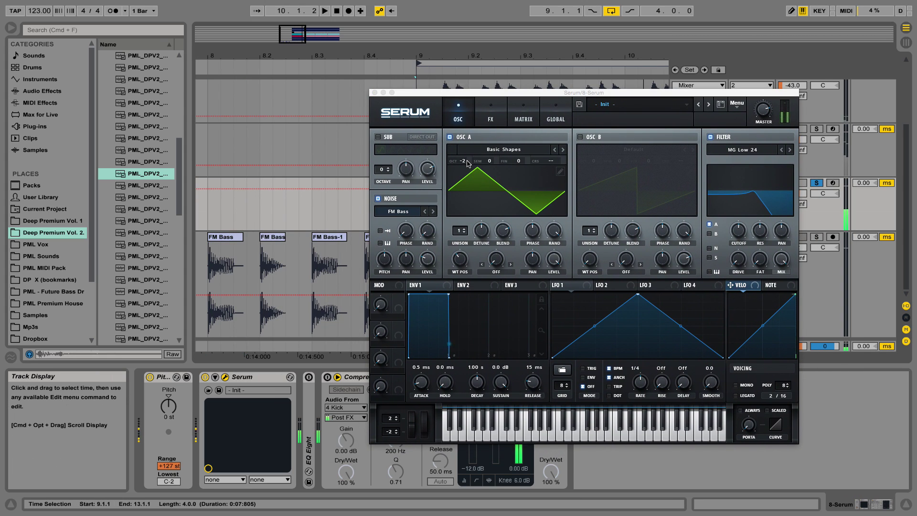
left_click(450, 138)
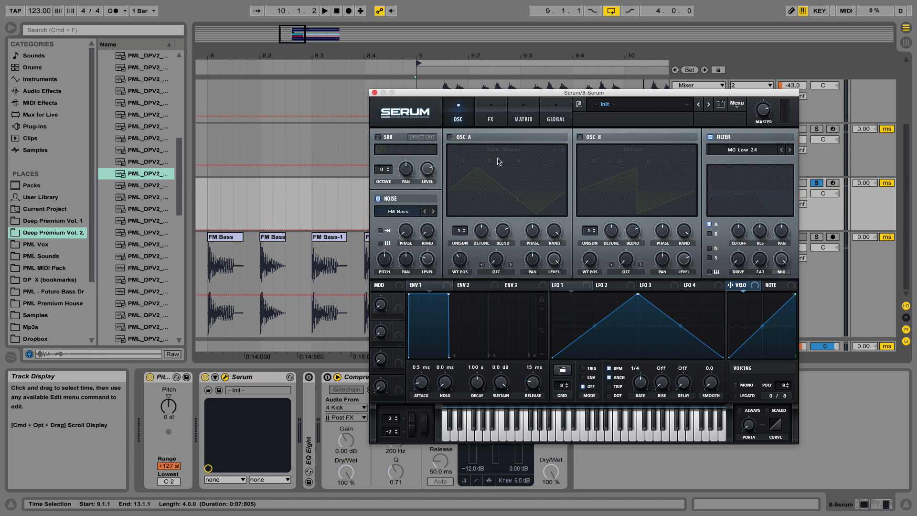
key("space")
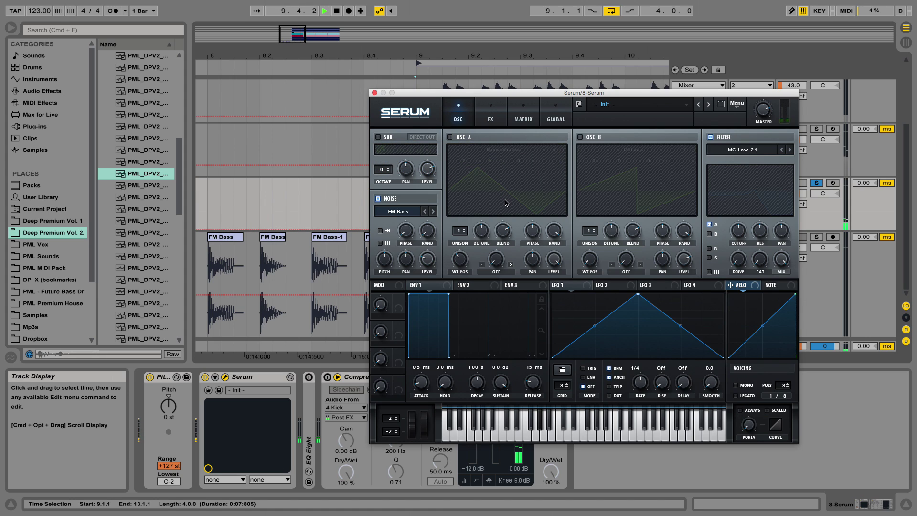
key("space")
- Set the FM Bass noise sample to One Shot and audition it
mouse_move(436, 266)
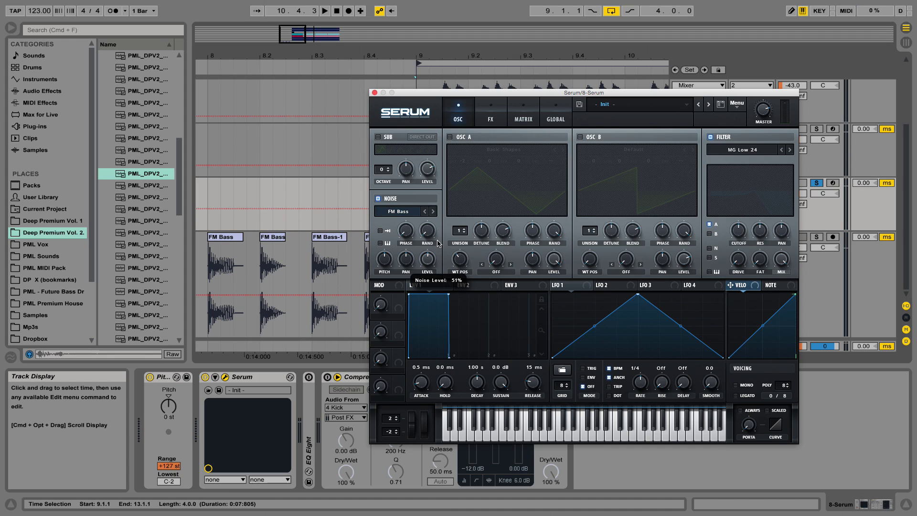
key("space")
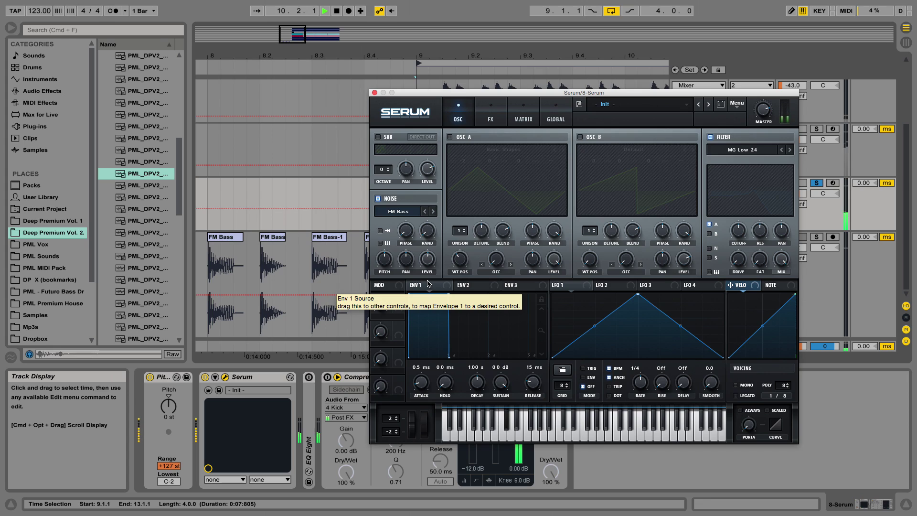
key("space")
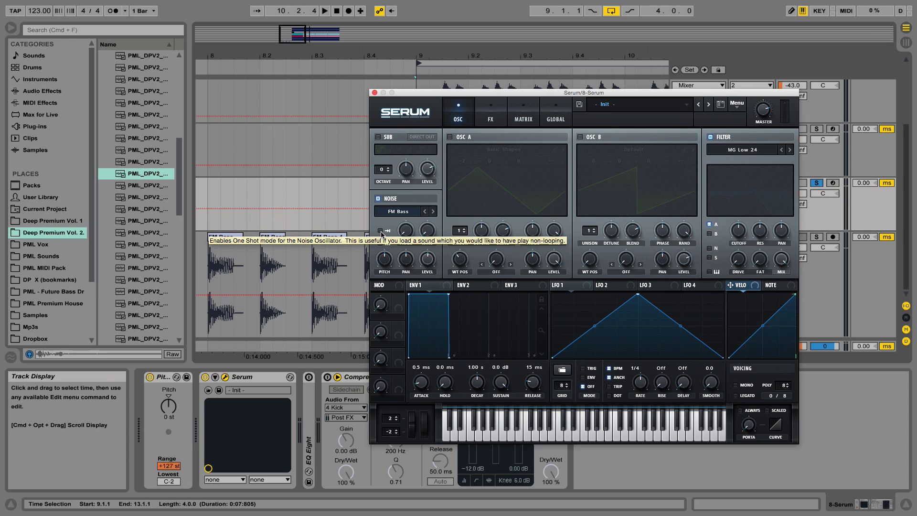
left_click(381, 231)
key("space")
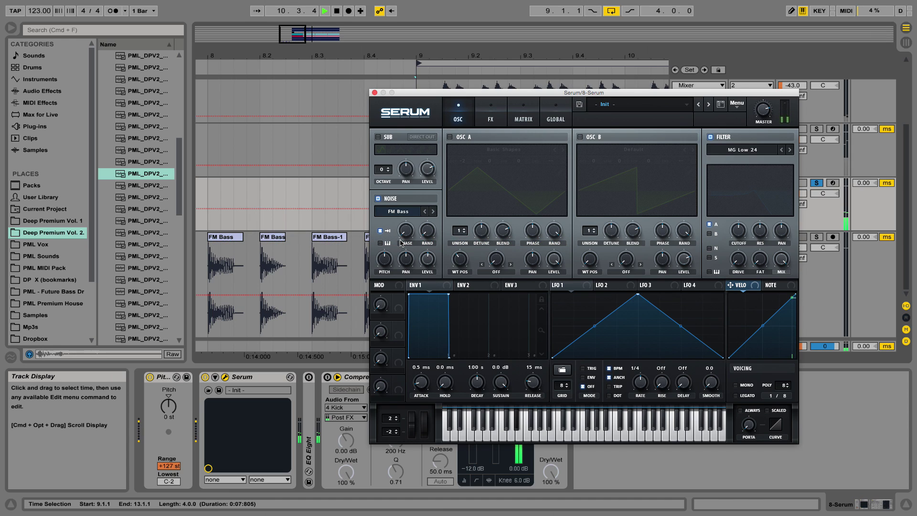
key("space")
left_click_drag(464, 95, 510, 249)
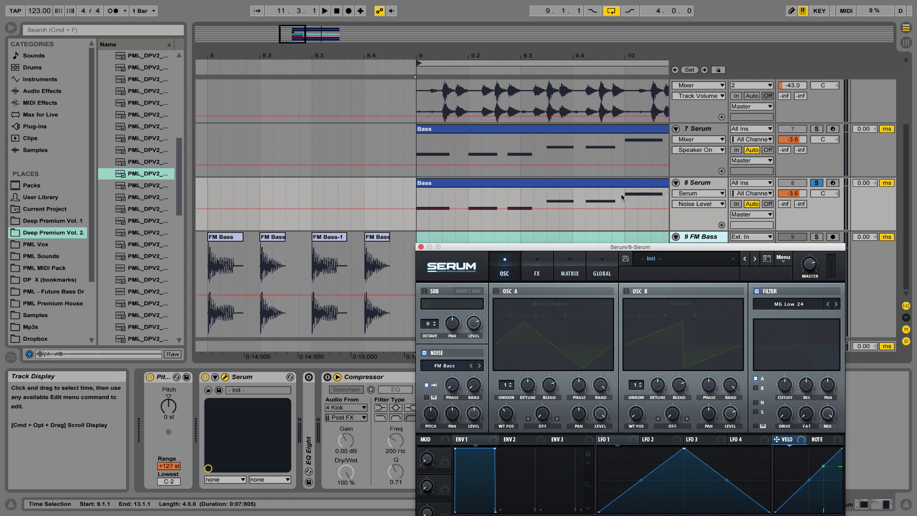
- Enable Noise Key Track so the noise sample follows played notes, and audition it
left_click_drag(589, 250, 542, 116)
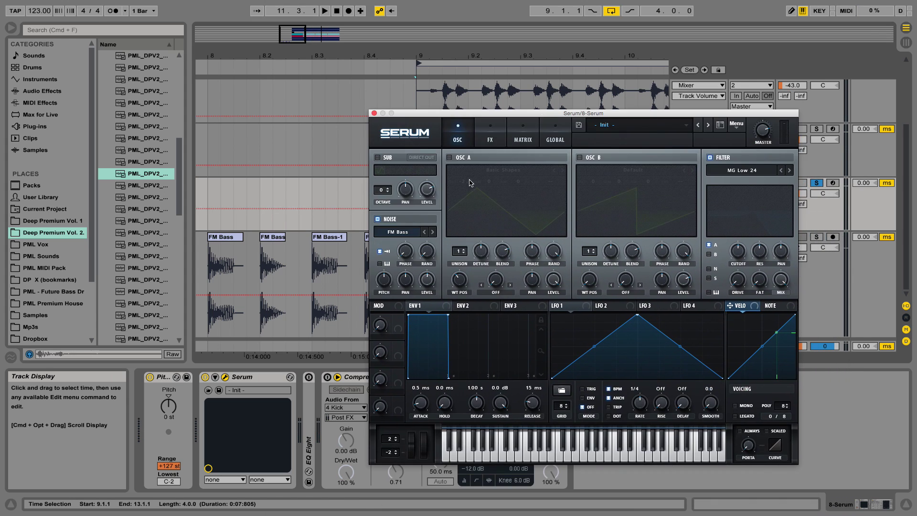
left_click(381, 265)
key("space")
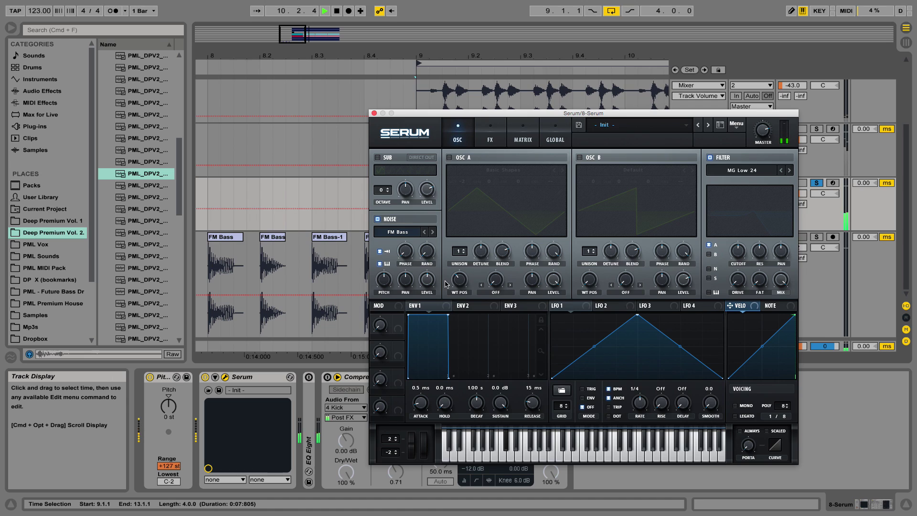
key("space")
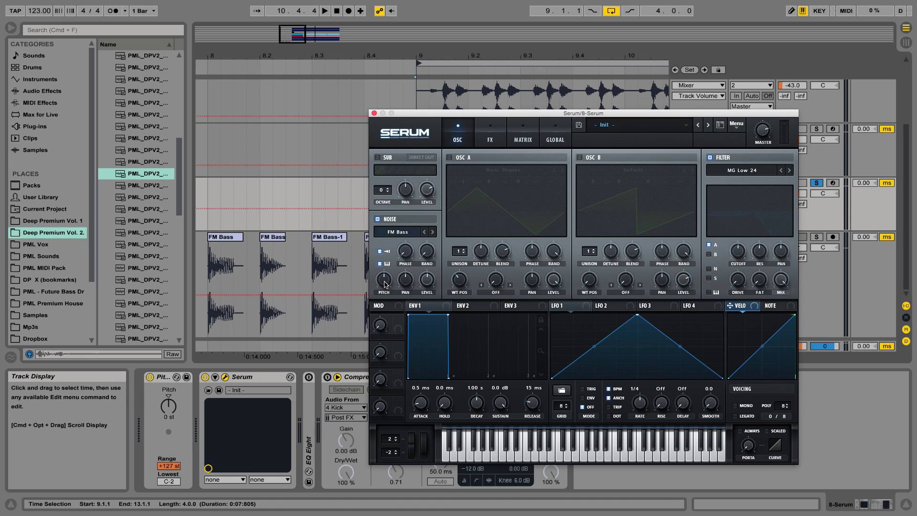
key("space")
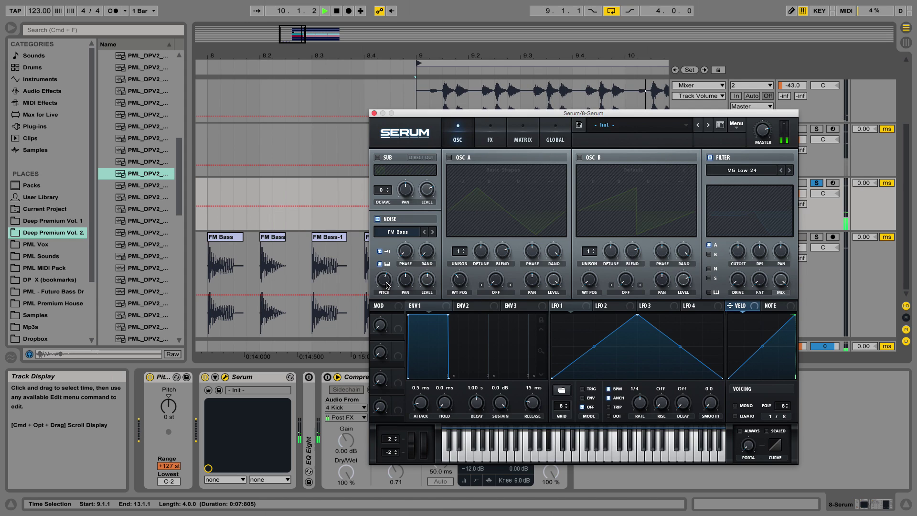
key("space")
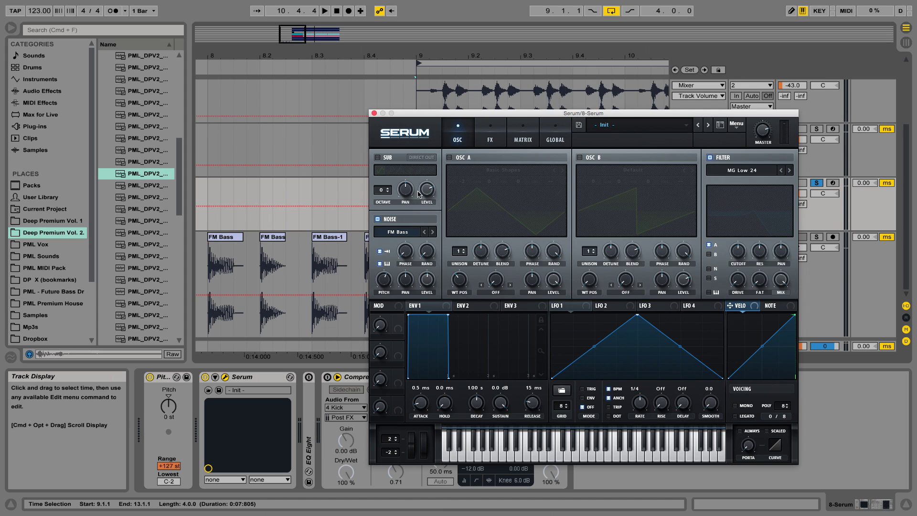
- Switch oscillator A back on and audition the layered sound
left_click(451, 160)
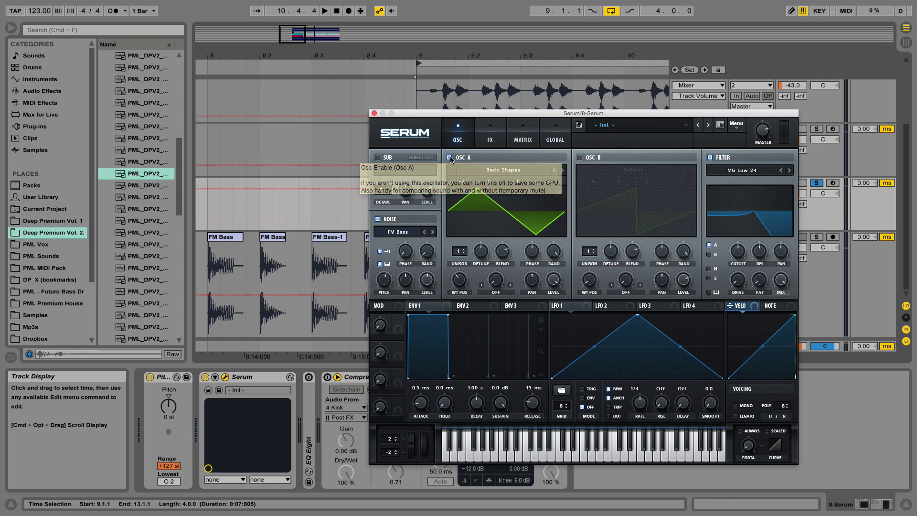
key("space")
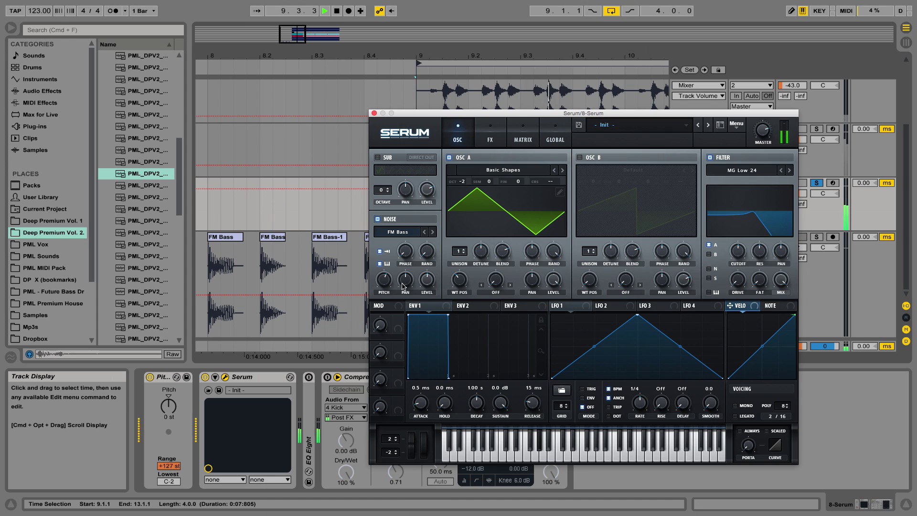
key("space")
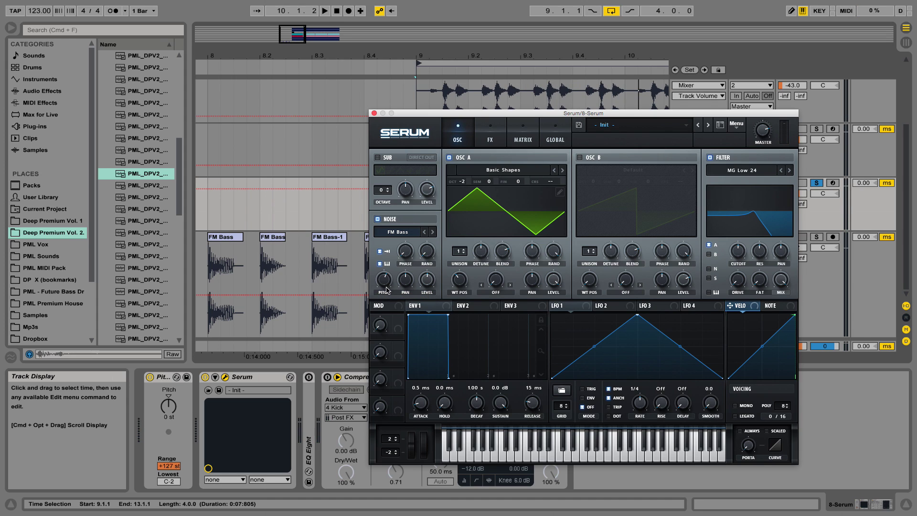
- Set the noise pitch to 13% while listening to the loop
key("space")
left_click_drag(385, 287, 388, 286)
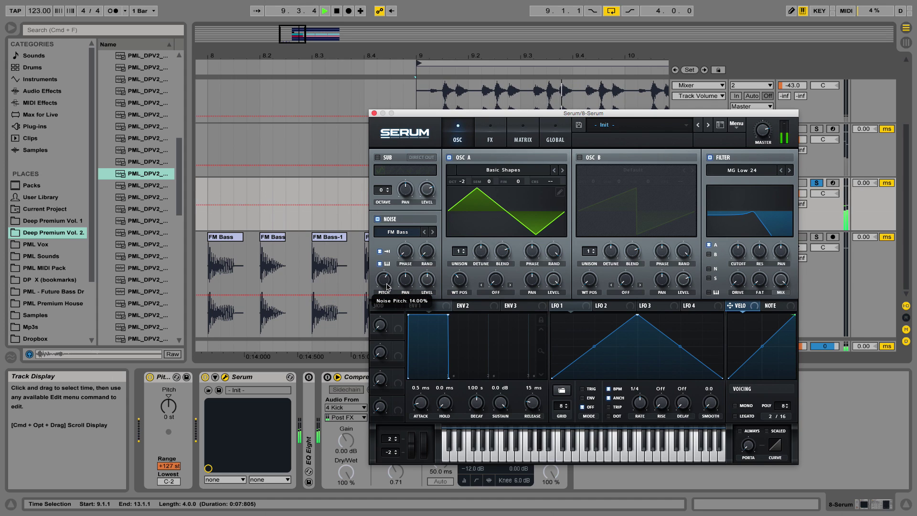
scroll(388, 286, "down", 2)
key("space")
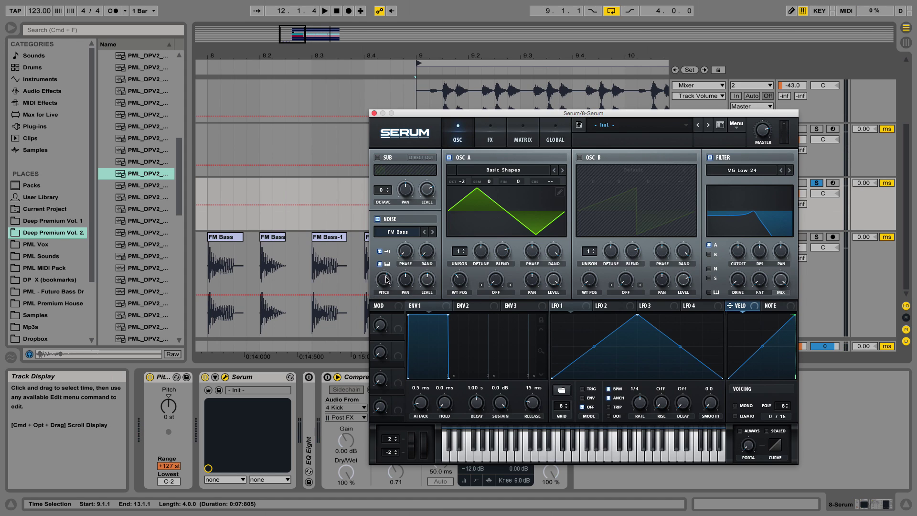
mouse_move(387, 281)
key("space")
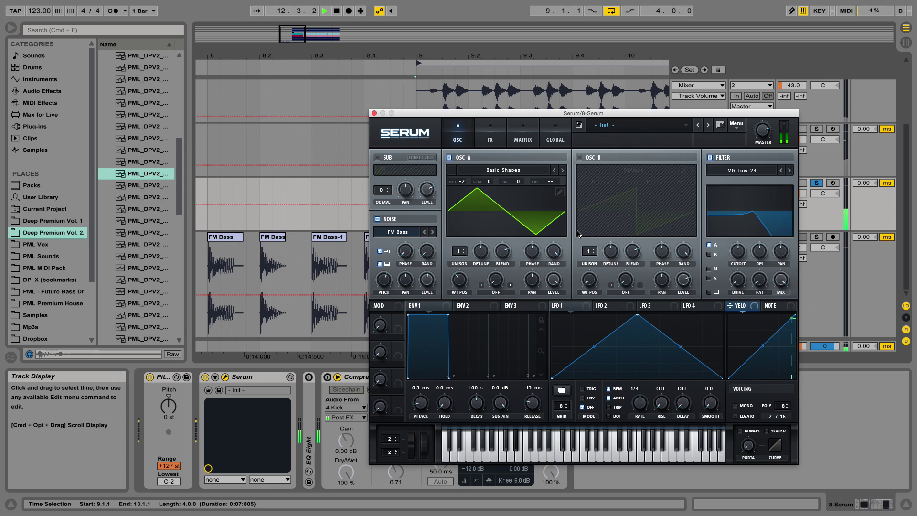
key("space")
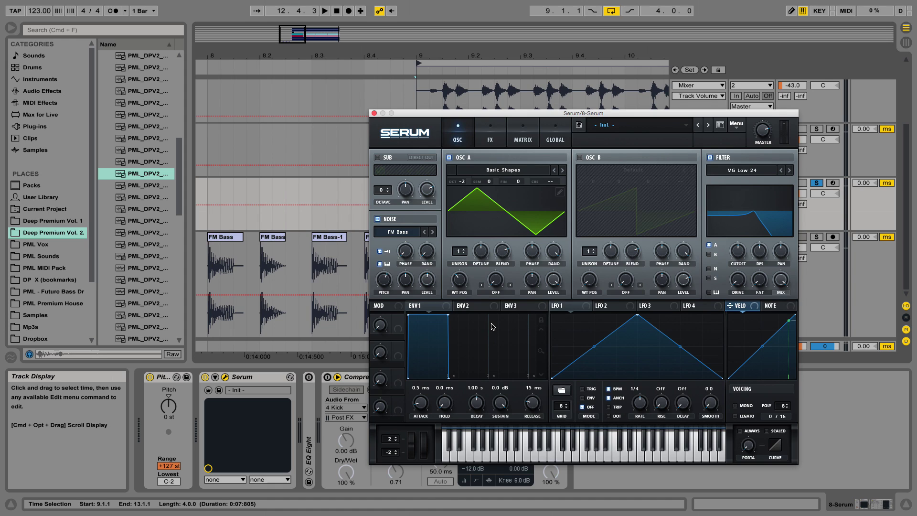
key("space")
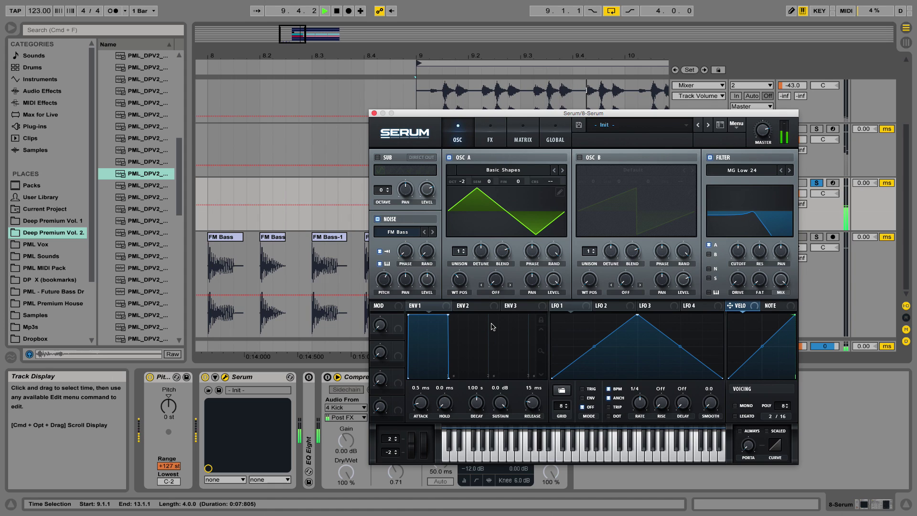
key("space")
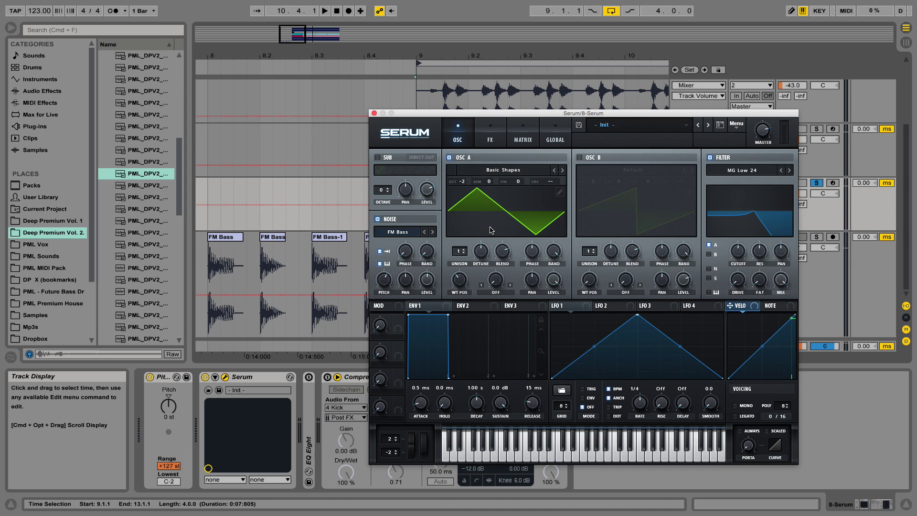
key("space")
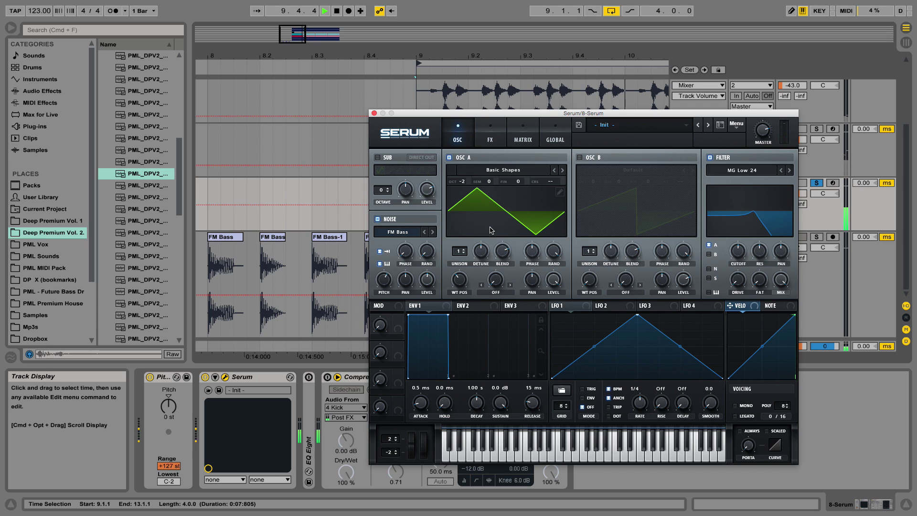
key("space")
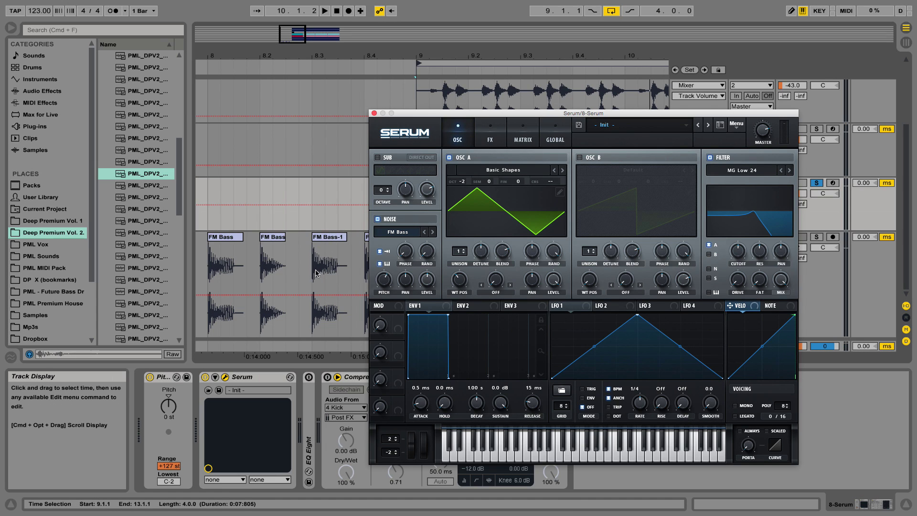
left_click_drag(326, 250, 399, 234)
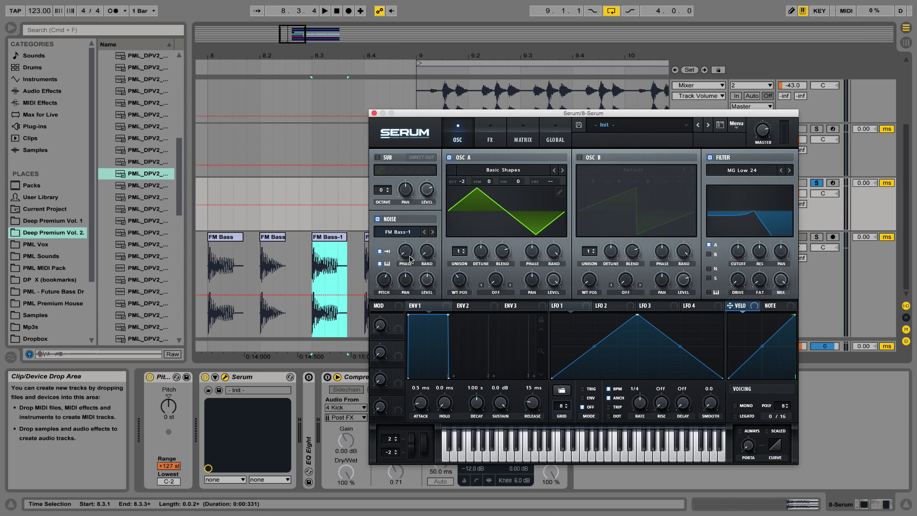
key("space")
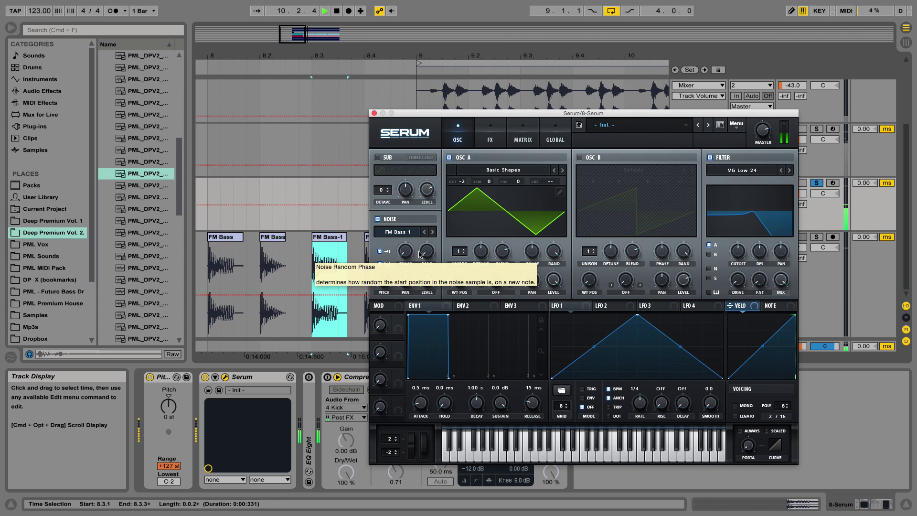
key("space")
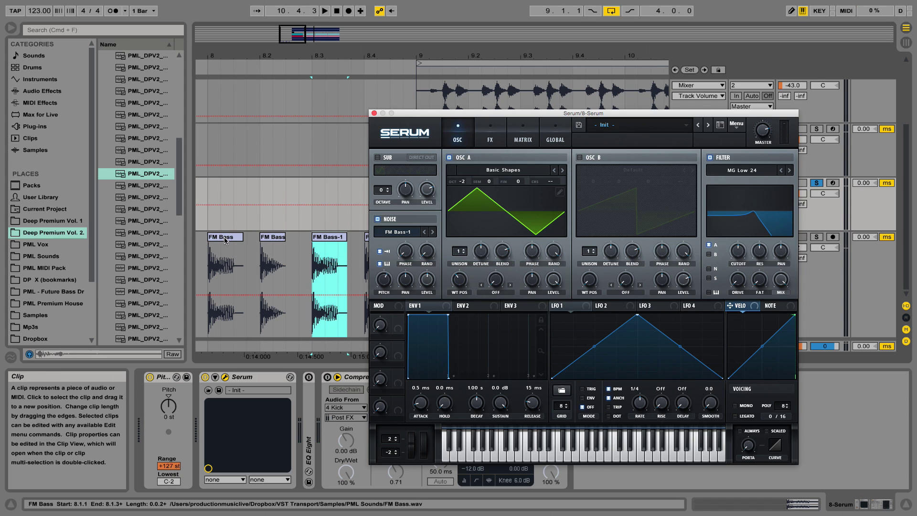
left_click_drag(330, 237, 398, 232)
left_click(224, 268)
key("space")
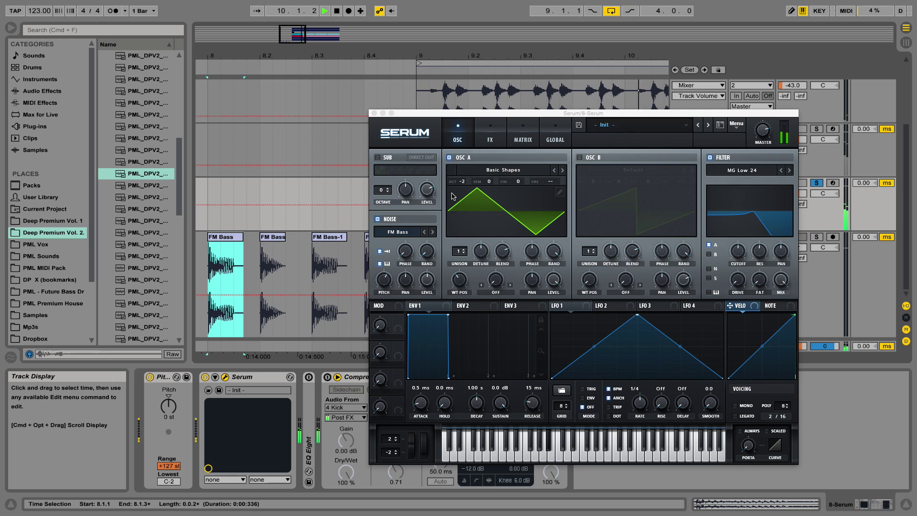
key("space")
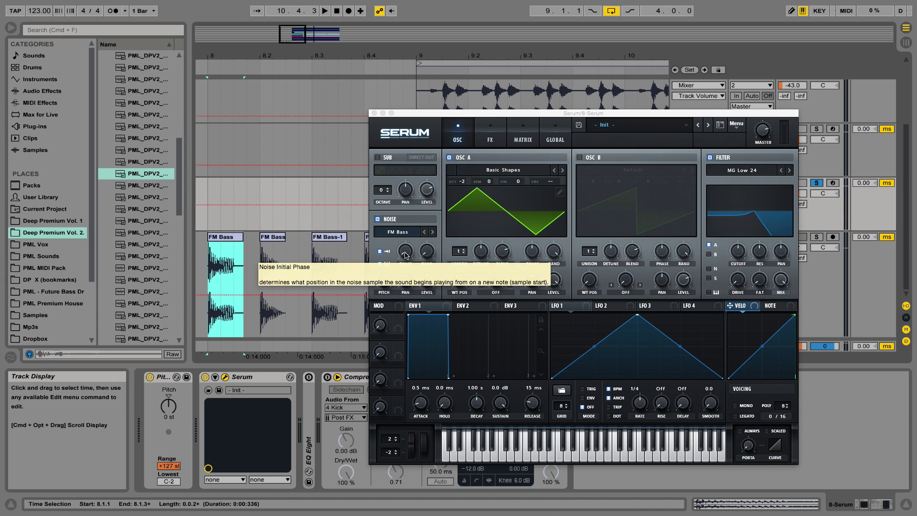
- Raise Serum's noise phase to about 1% while the bass plays
left_click_drag(211, 56, 208, 82)
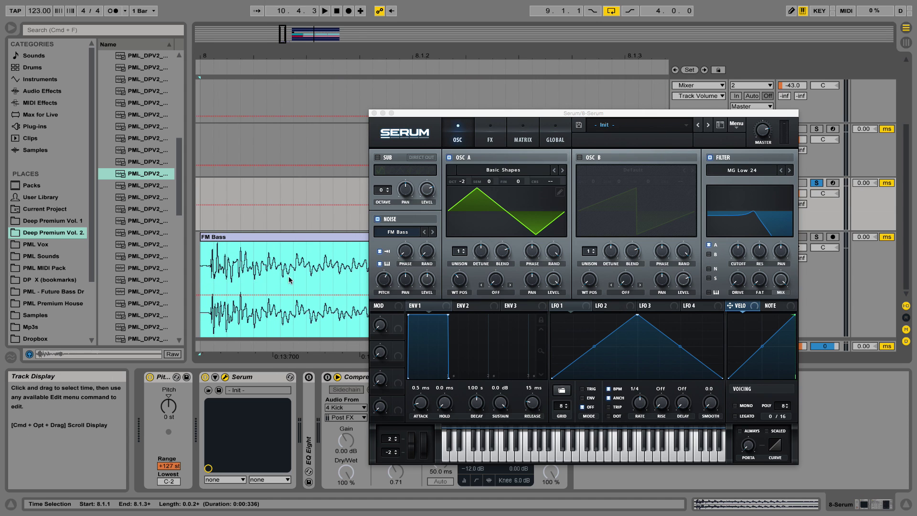
left_click(407, 256)
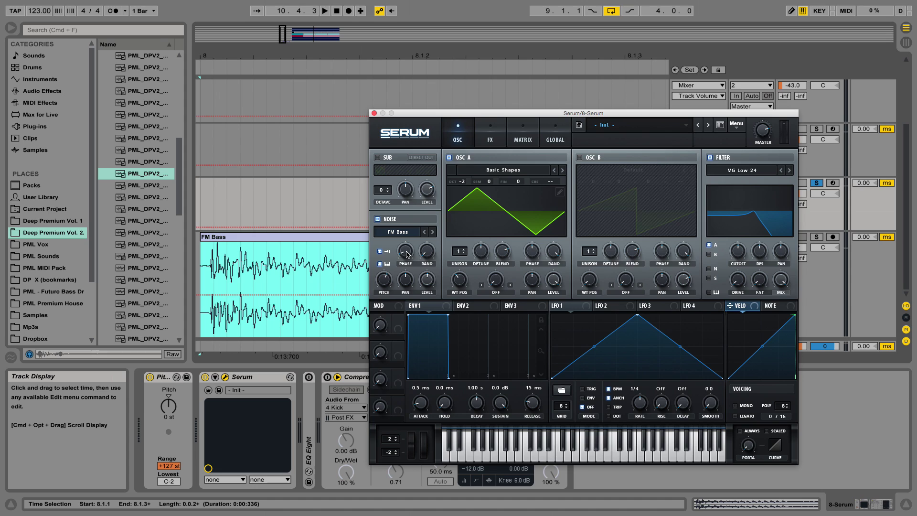
key("space")
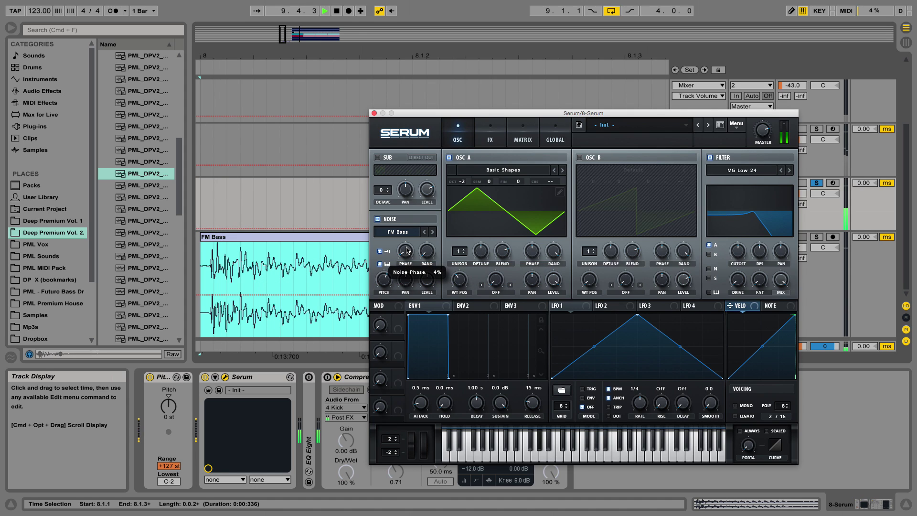
mouse_move(407, 250)
left_mouse_down()
mouse_move(411, 233)
mouse_move(406, 253)
left_mouse_up()
key("space")
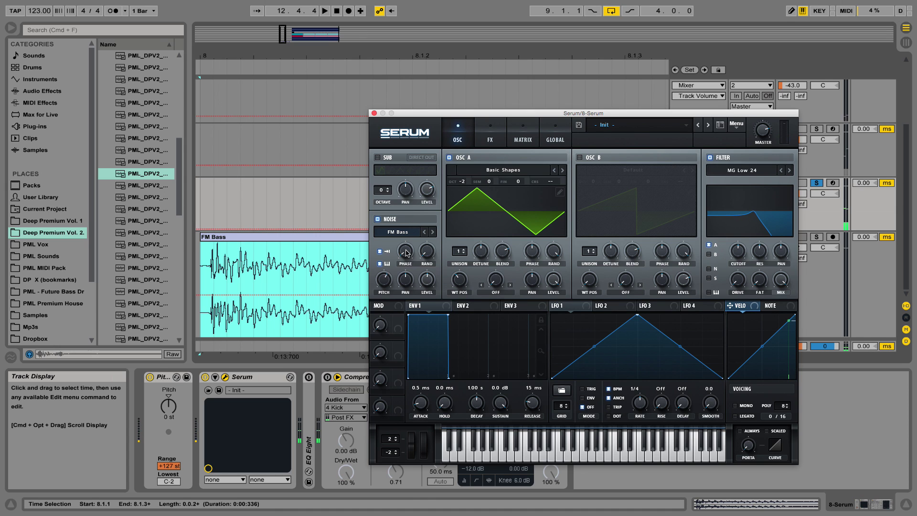
- Place the insert marker in the arrangement and adjust the zoom level
left_click(507, 95)
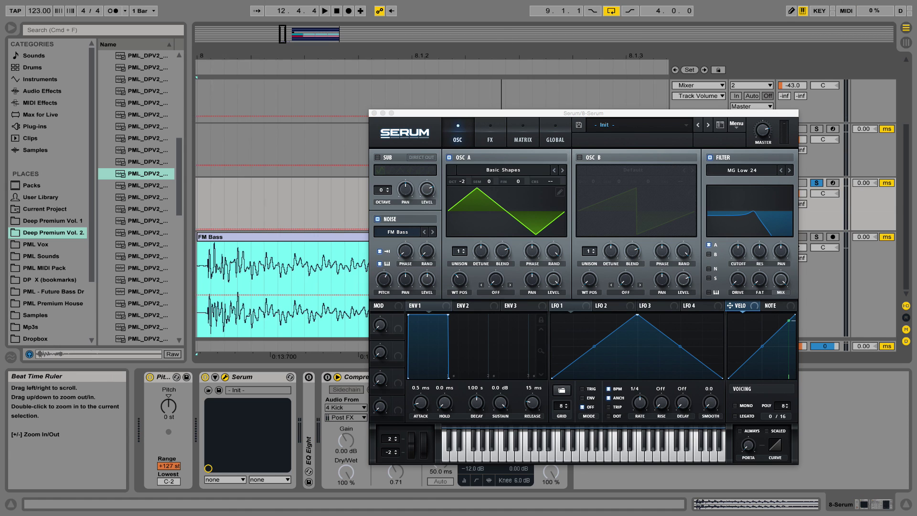
key("minus")
key("plus")
key("minus")
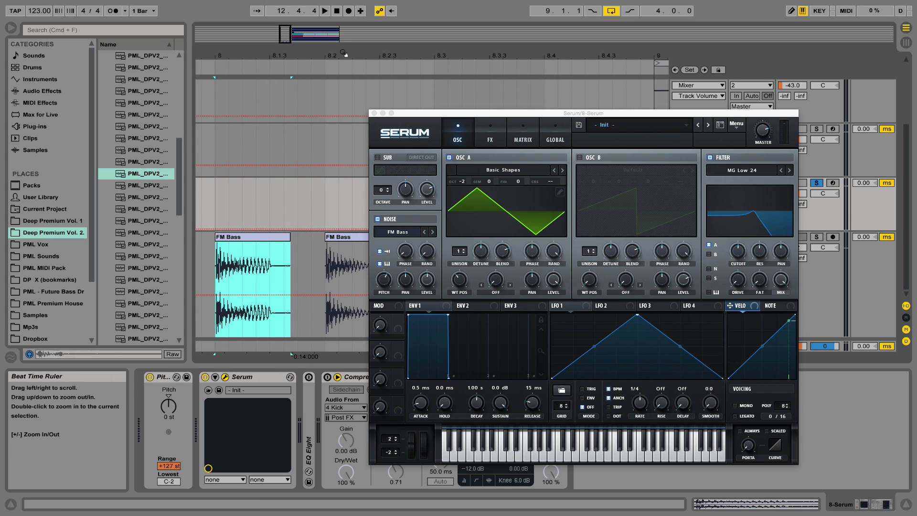
- Audition the second FM Bass clip, drop it onto Serum's noise oscillator, and play from bar 9
scroll(301, 258, "right", 3)
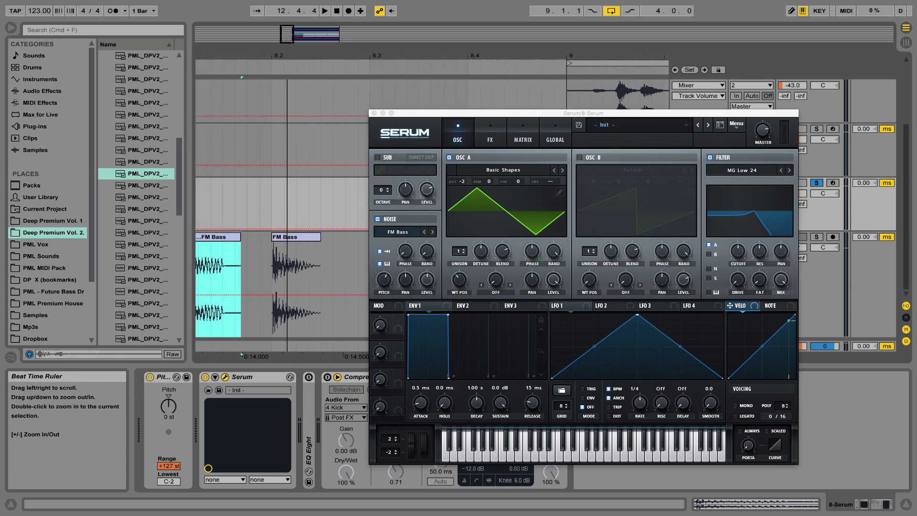
left_click(285, 237)
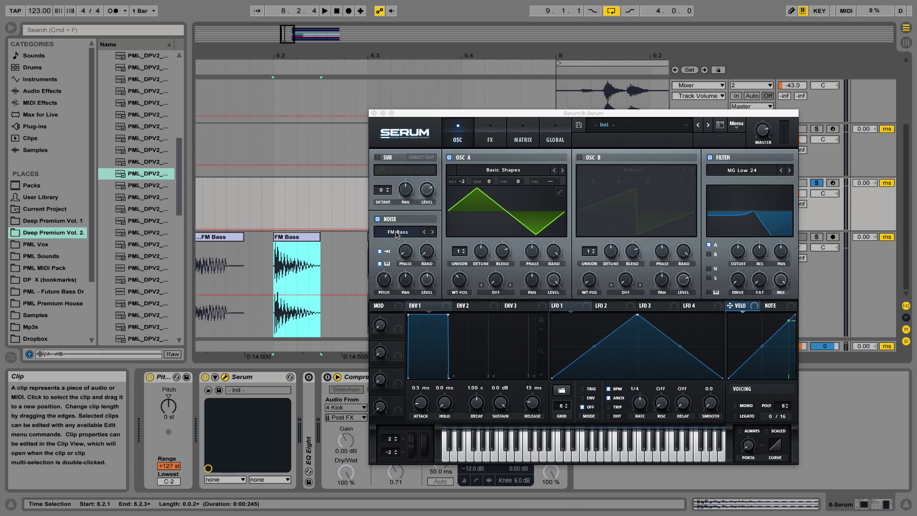
key("space")
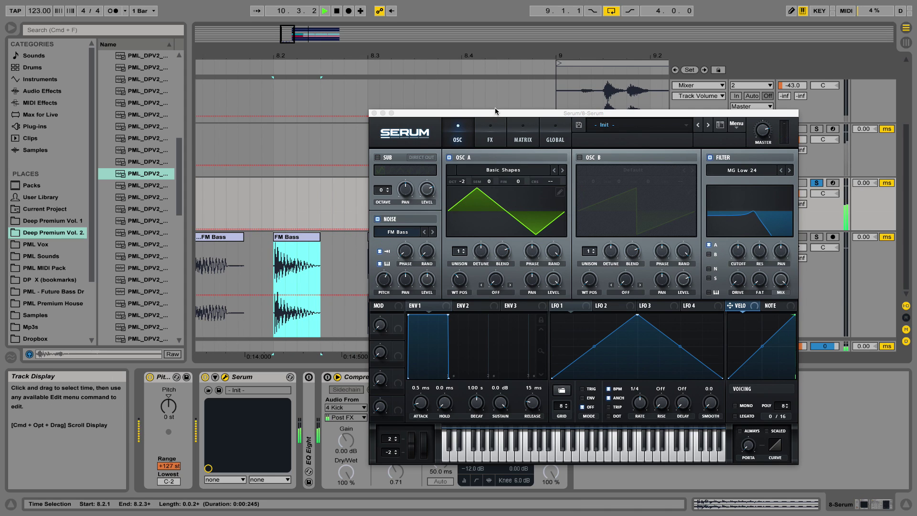
key("space")
left_click_drag(442, 58, 461, 42)
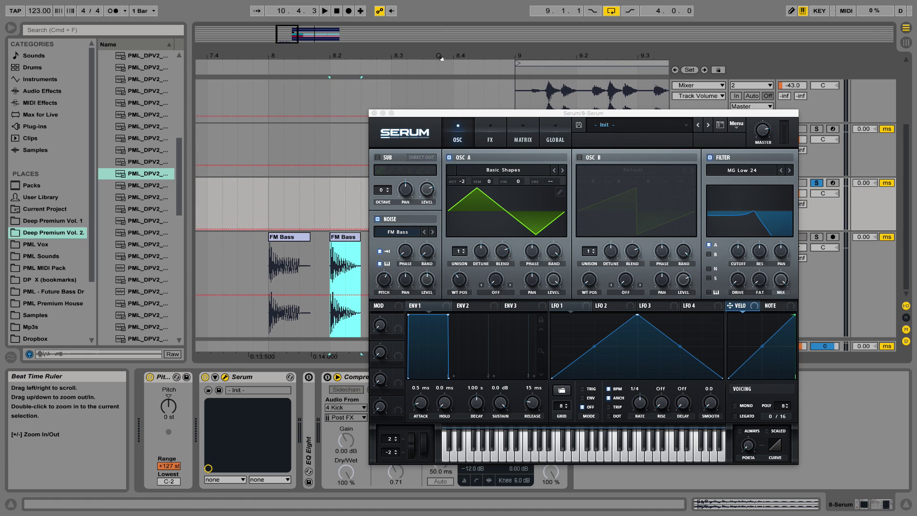
left_click_drag(288, 240, 397, 233)
left_click(510, 94)
key("space")
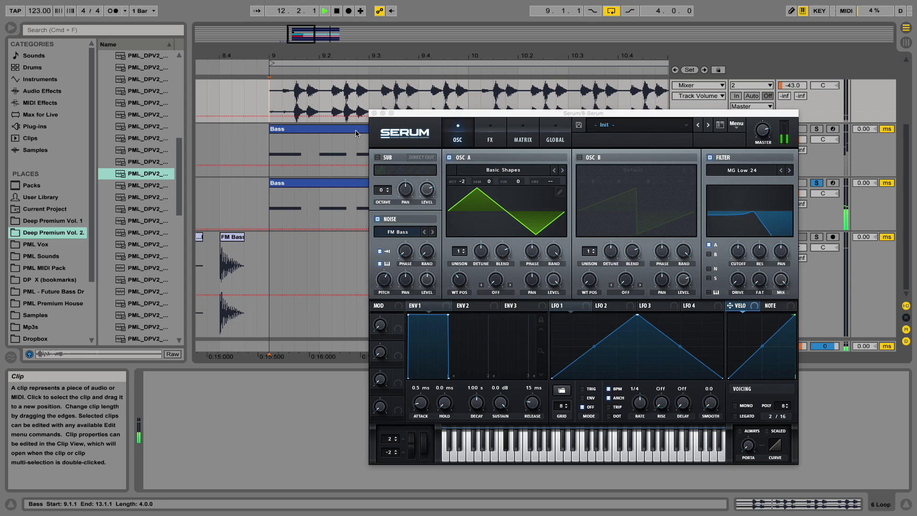
key("space")
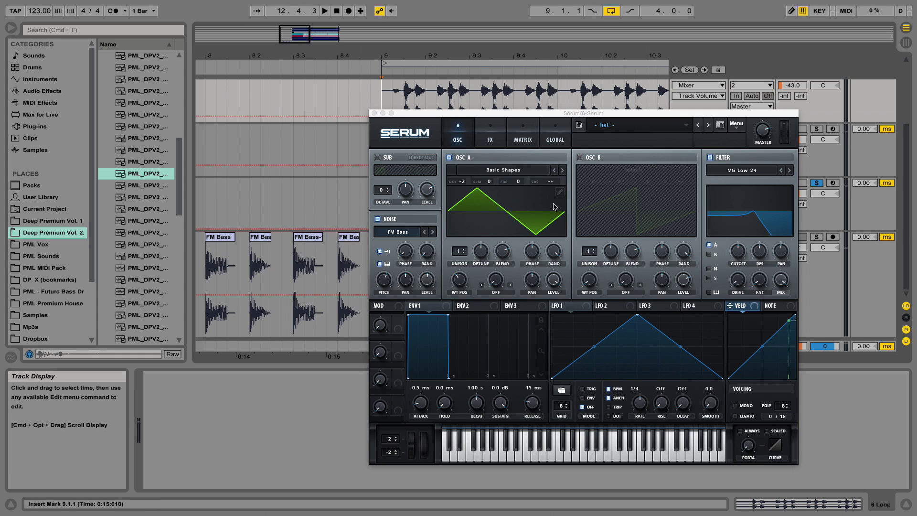
- Enable Serum's Compressor and lower its threshold to -33.9 dB
left_click(488, 133)
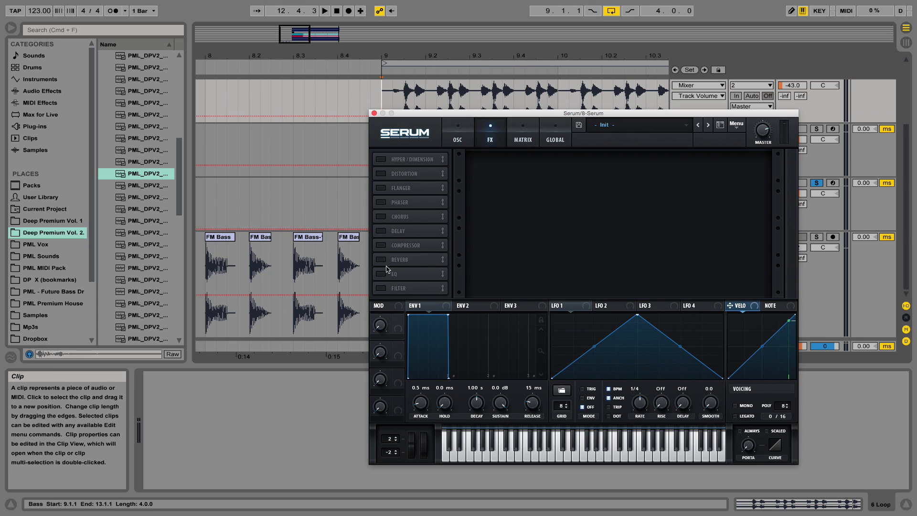
left_click(382, 246)
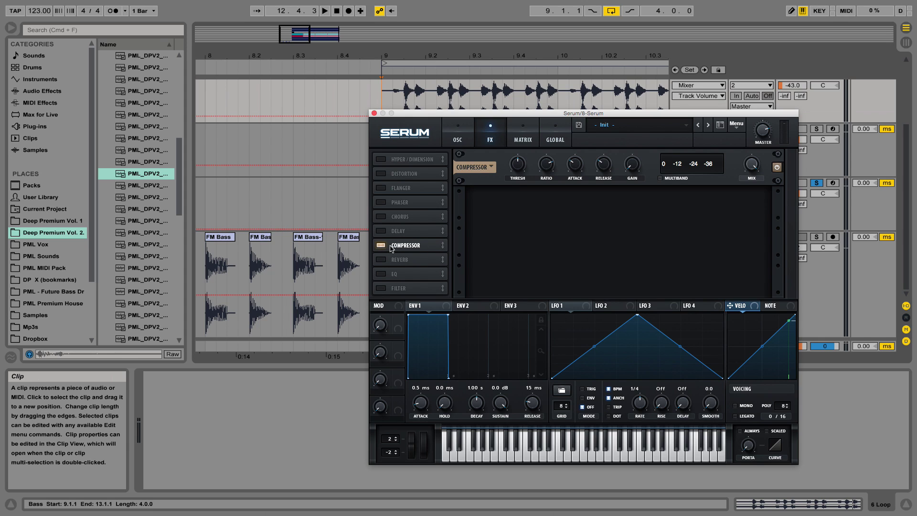
key("space")
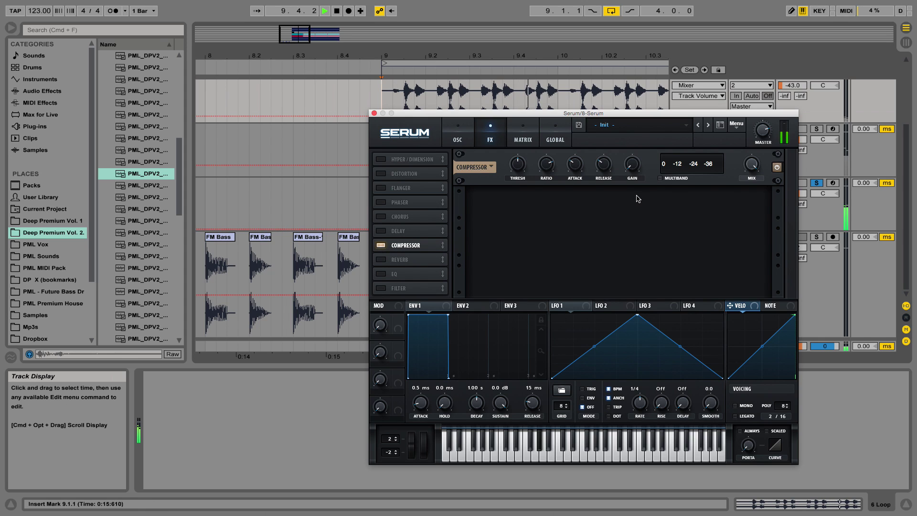
key("space")
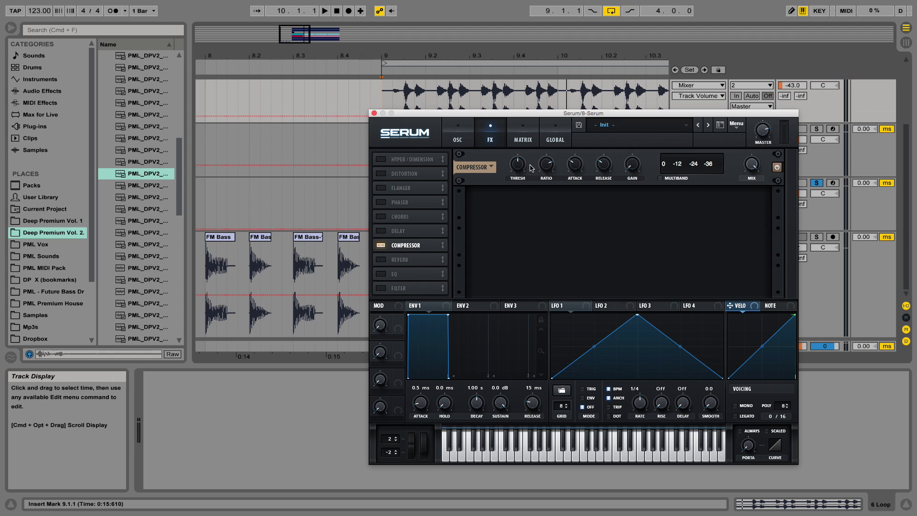
mouse_move(520, 166)
key("space")
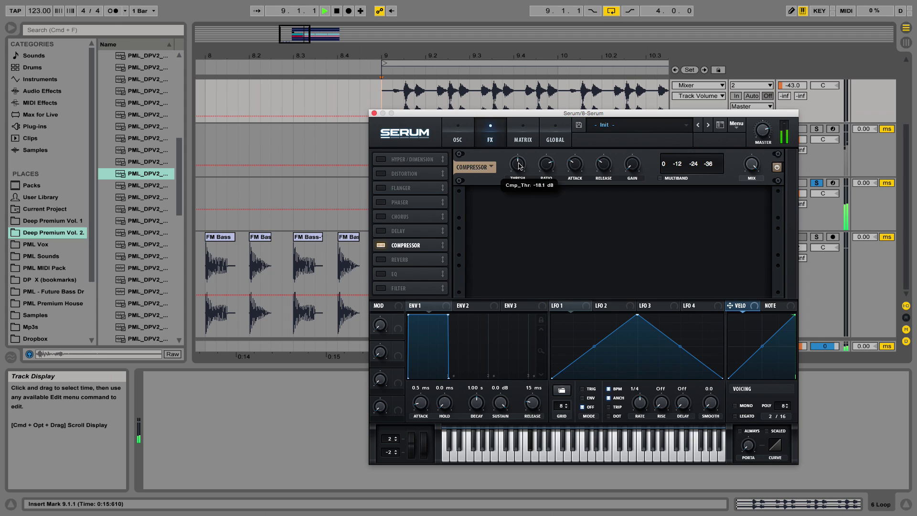
left_click_drag(520, 166, 530, 148)
key("space")
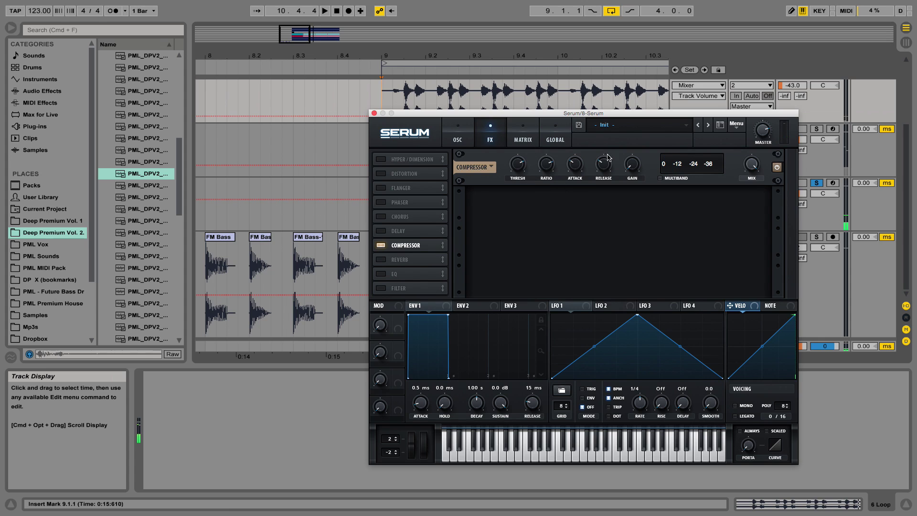
- Raise the compressor's makeup gain to about 12.2 dB and compare it bypassed
mouse_move(635, 168)
left_mouse_down()
mouse_move(639, 142)
mouse_move(632, 167)
left_mouse_up()
key("space")
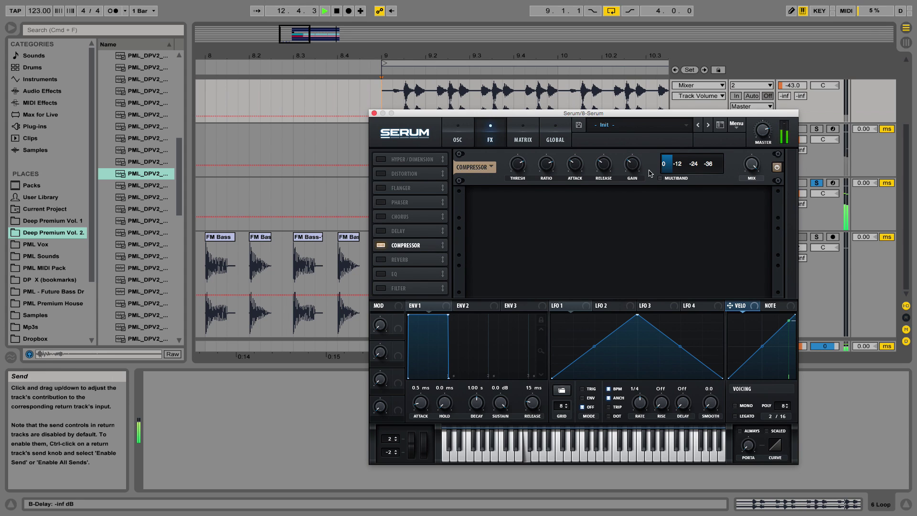
left_click(778, 168)
left_click(777, 167)
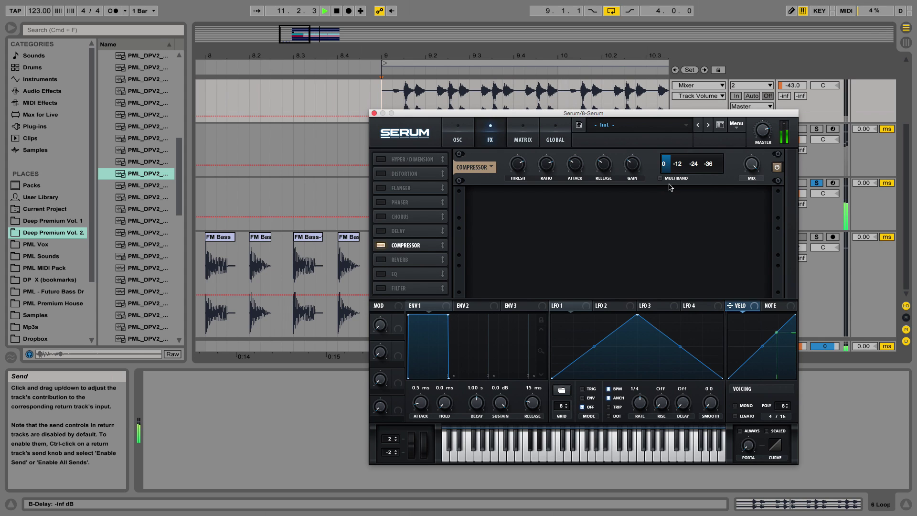
key("space")
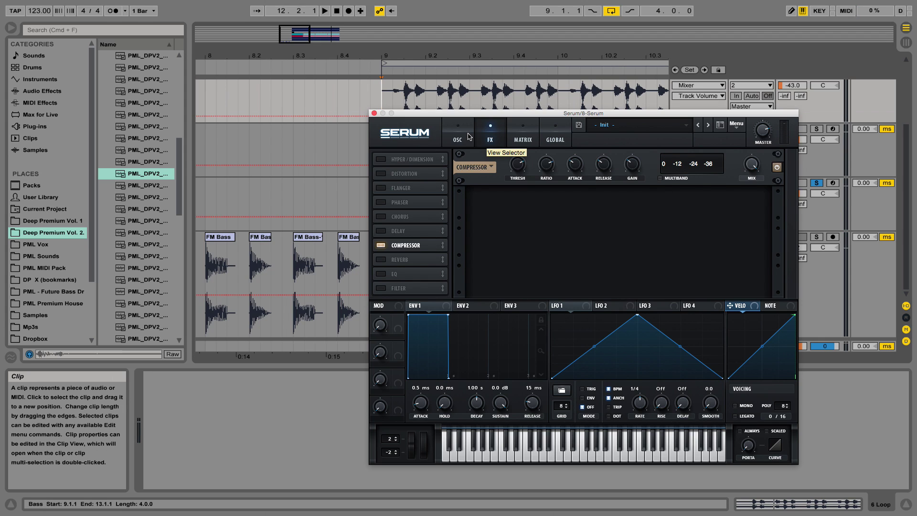
left_click(468, 137)
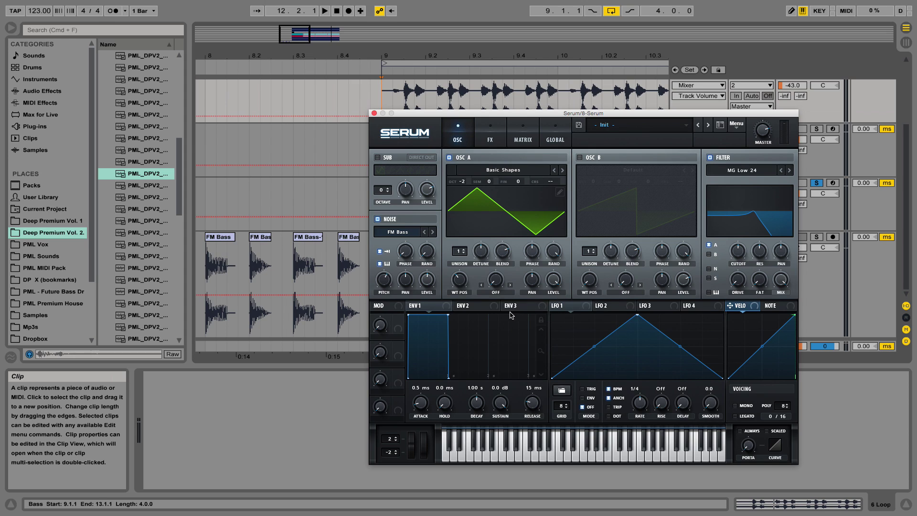
- Route ENV 2 to oscillator A's level from 0%, with 977 ms decay and 48.61% sustain
left_click(487, 308)
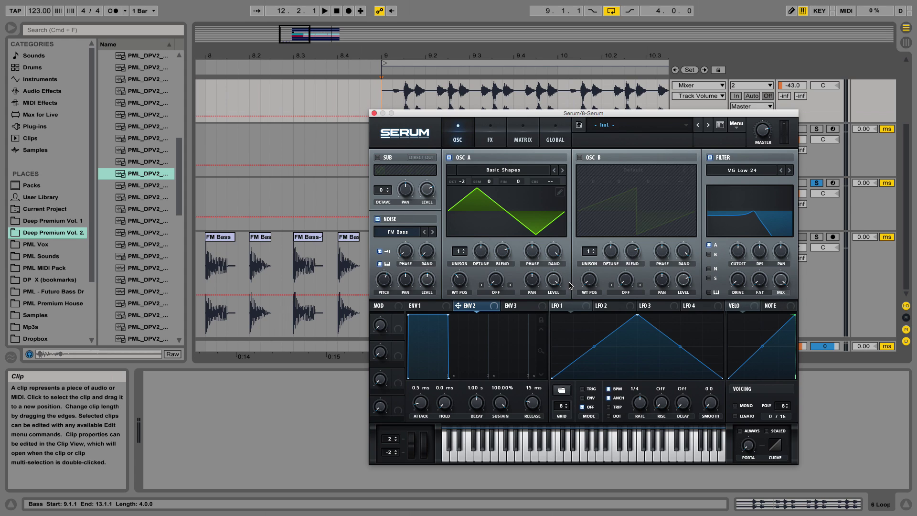
left_click_drag(553, 284, 553, 316)
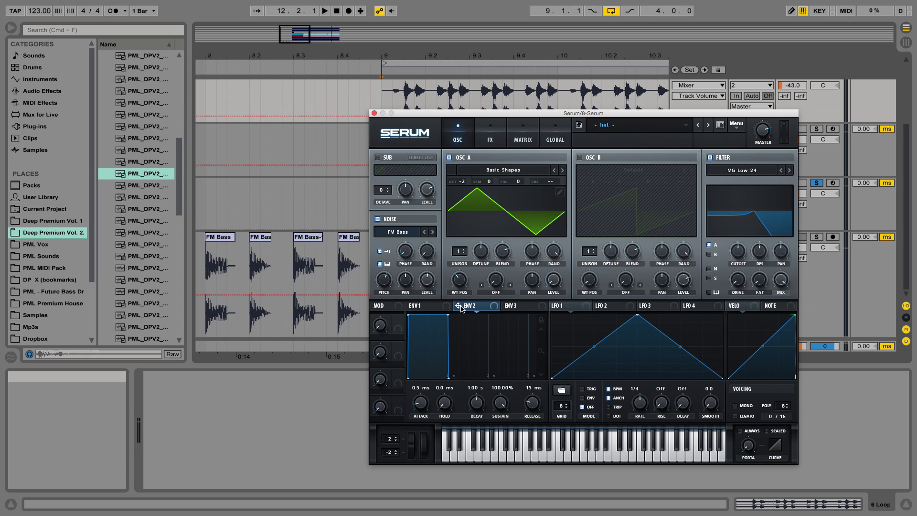
left_click_drag(459, 306, 555, 282)
left_click_drag(449, 315, 447, 347)
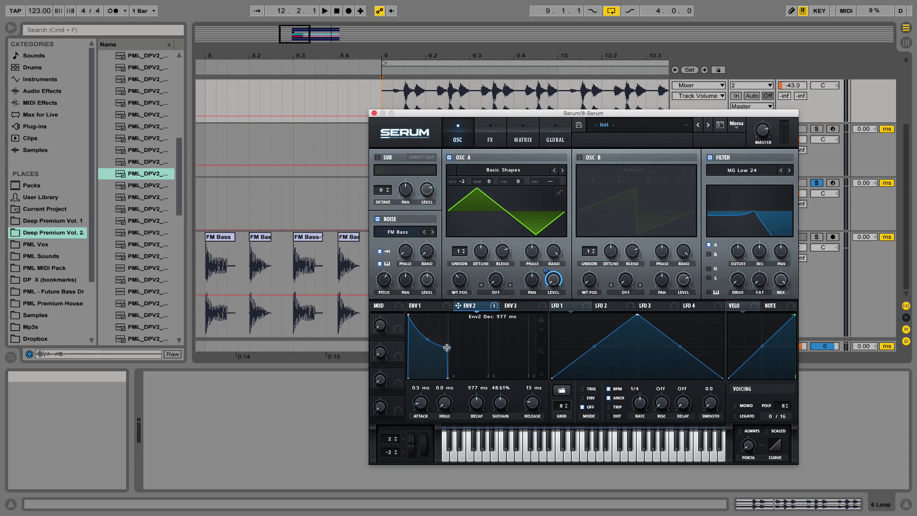
- Turn off the noise oscillator and set ENV 2 decay to 315 ms and release to 837 ms
left_click(378, 219)
key("space")
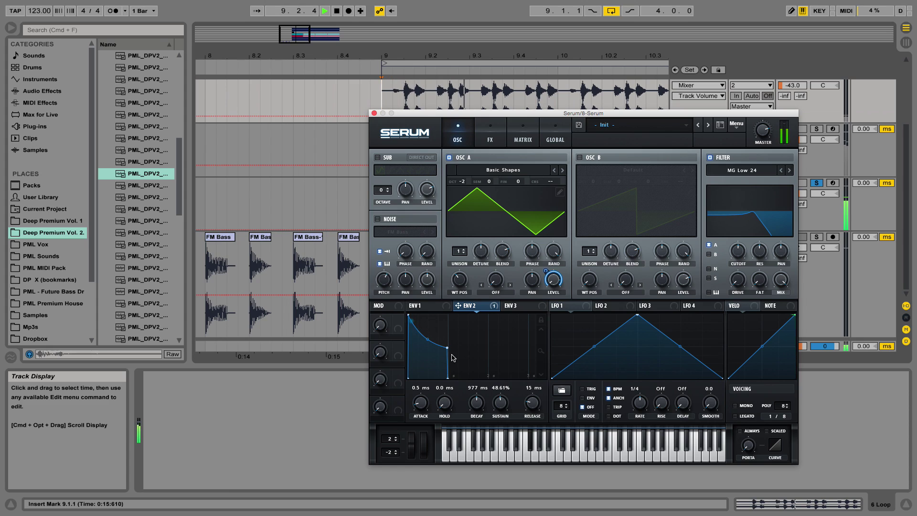
left_click_drag(477, 402, 478, 409)
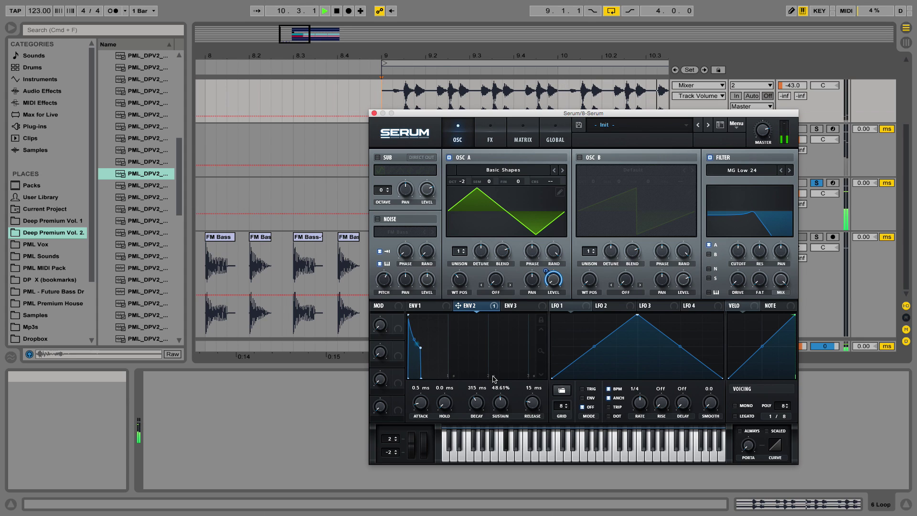
key("space")
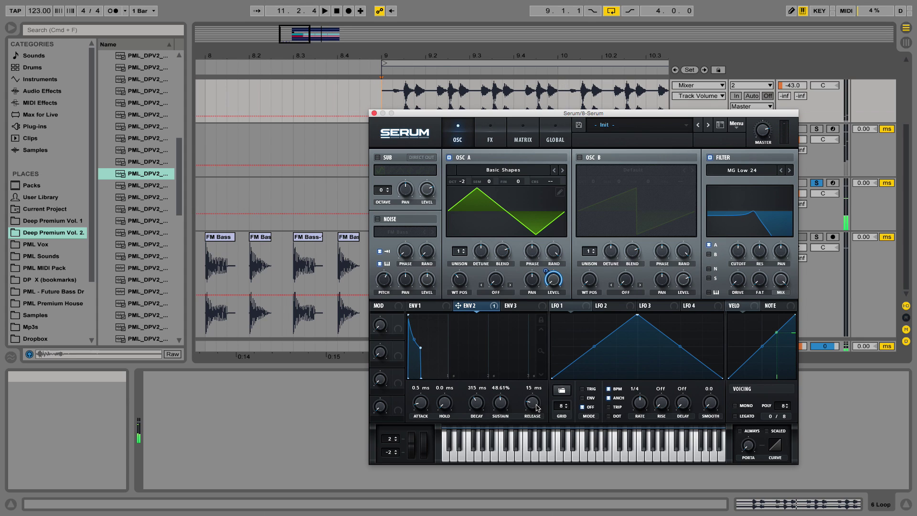
left_click_drag(529, 406, 538, 388)
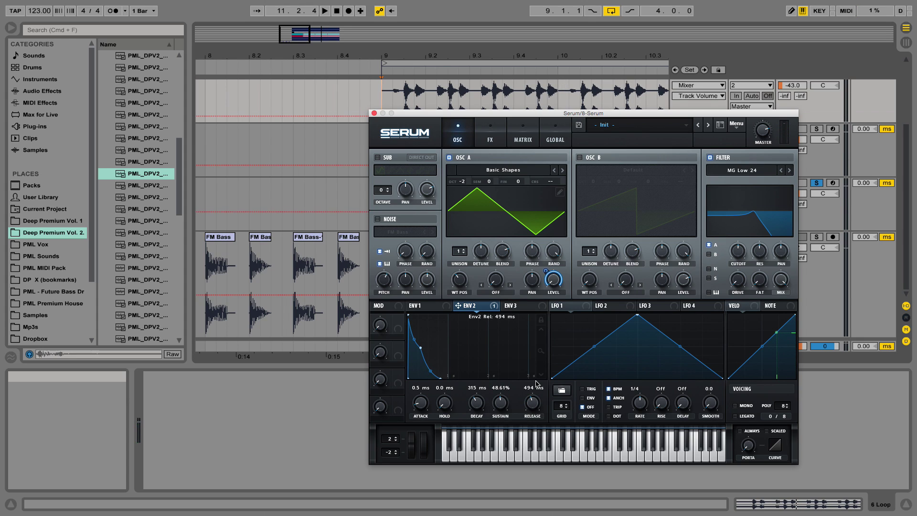
key("space")
scroll(538, 399, "up", 5)
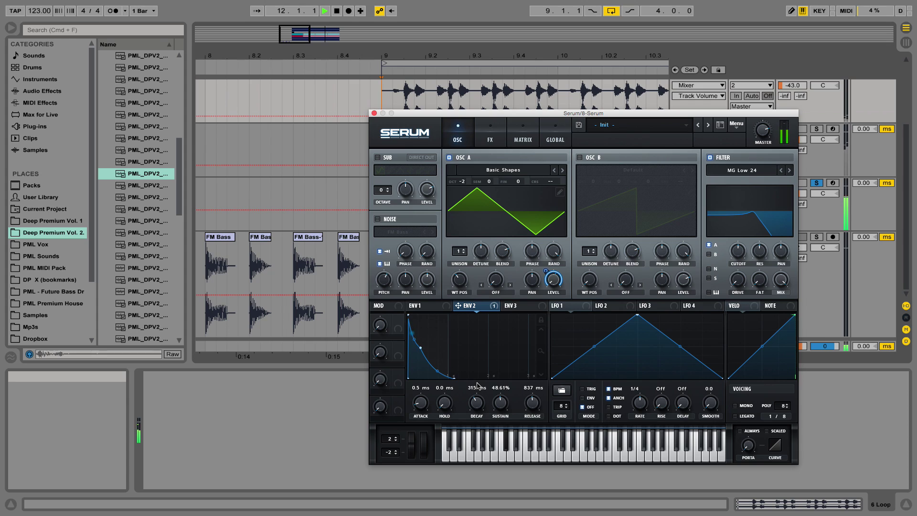
key("space")
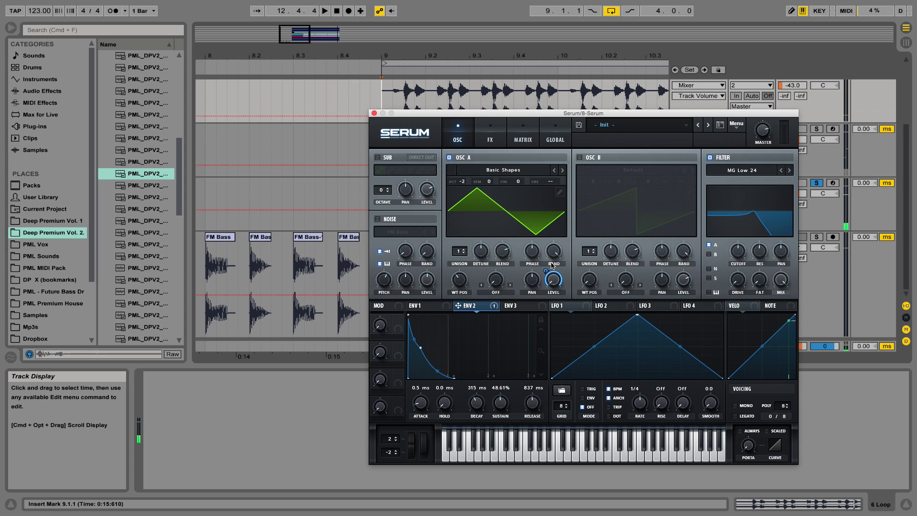
- Route ENV 2 to oscillator A's level and lower its sustain to 22.29%
left_click_drag(545, 269, 543, 282)
key("space")
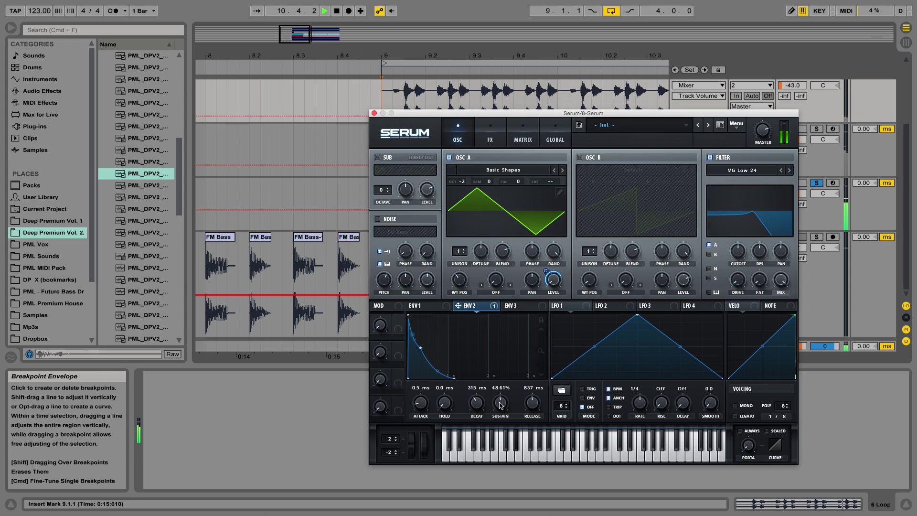
key("space")
mouse_move(500, 403)
left_mouse_down()
mouse_move(503, 428)
mouse_move(503, 411)
left_mouse_up()
key("space")
key("space")
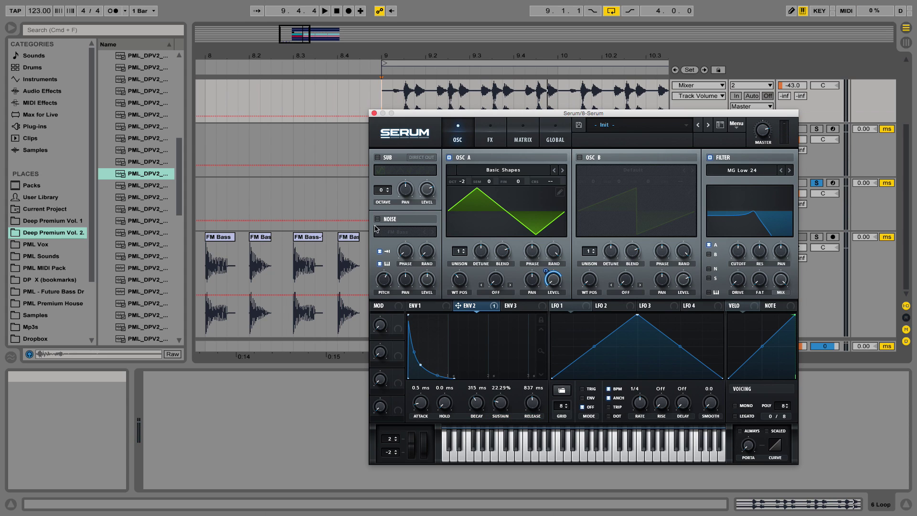
key("space")
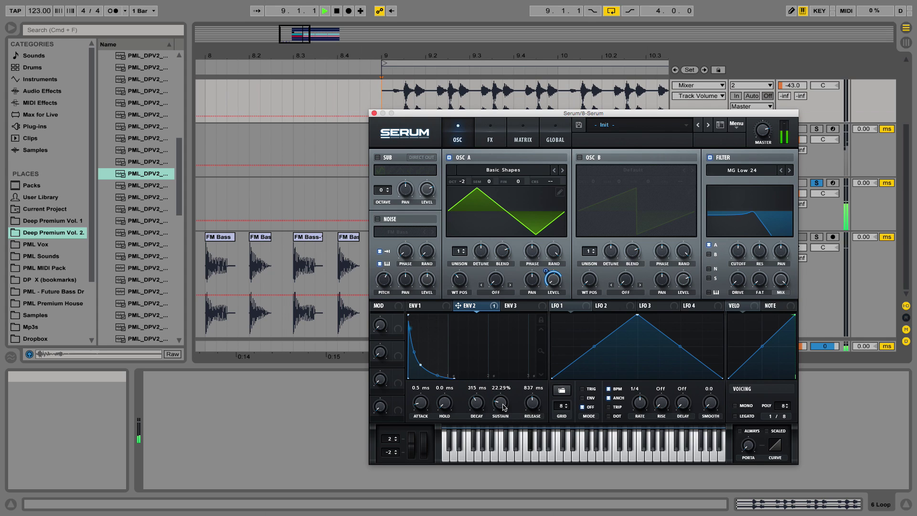
left_click_drag(502, 406, 504, 391)
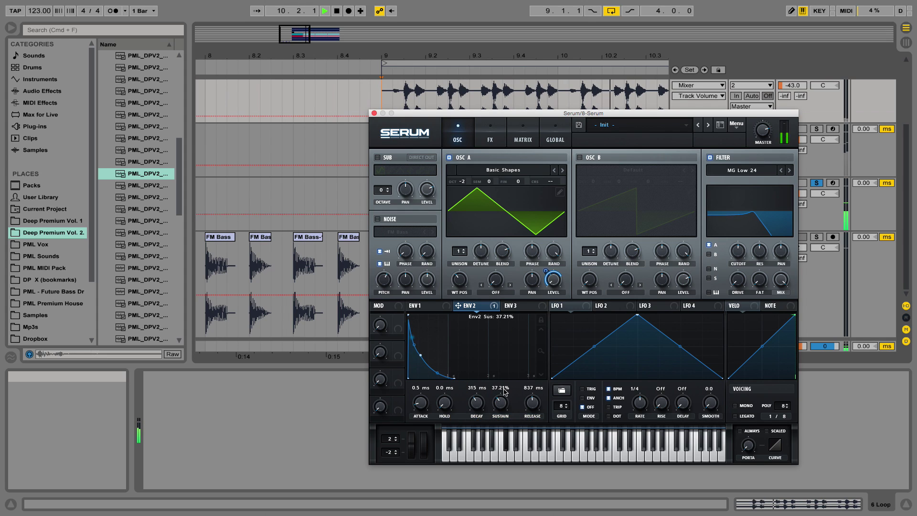
- Turn Serum's noise layer back on and play the loop
key("space")
left_click(378, 219)
key("space")
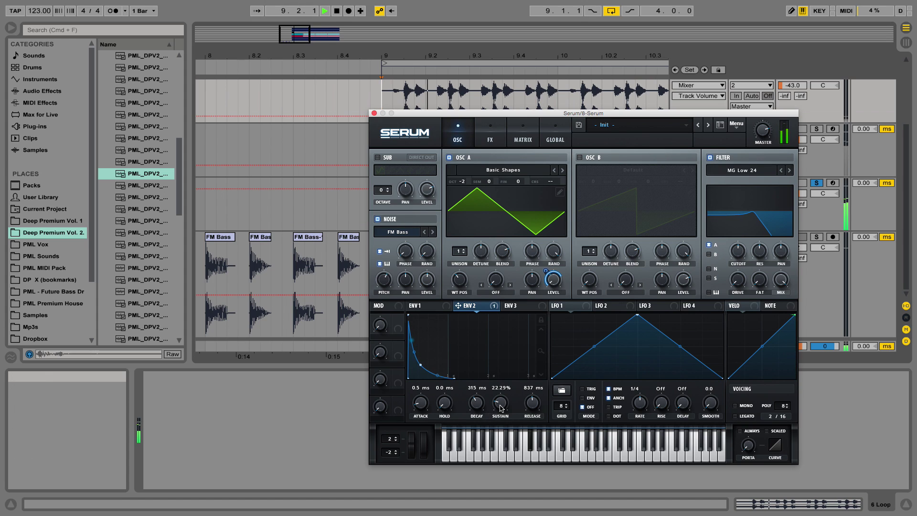
- Try ENV 2 sustain around 61% and 38%, settling on 34.12%
left_click_drag(501, 400, 502, 362)
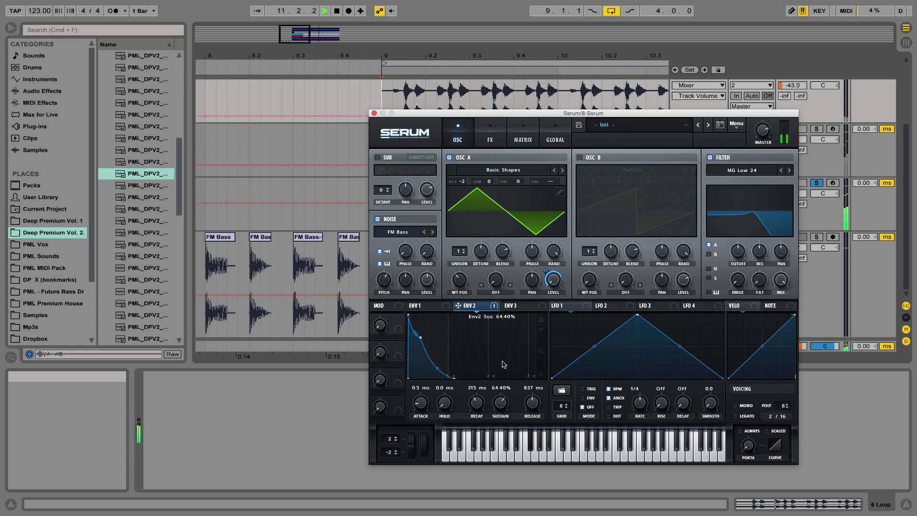
key("space")
mouse_move(550, 269)
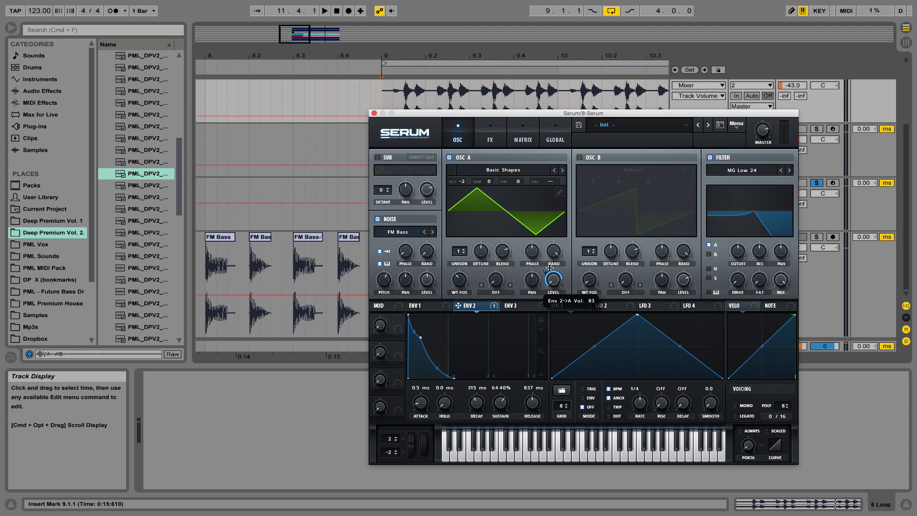
key("space")
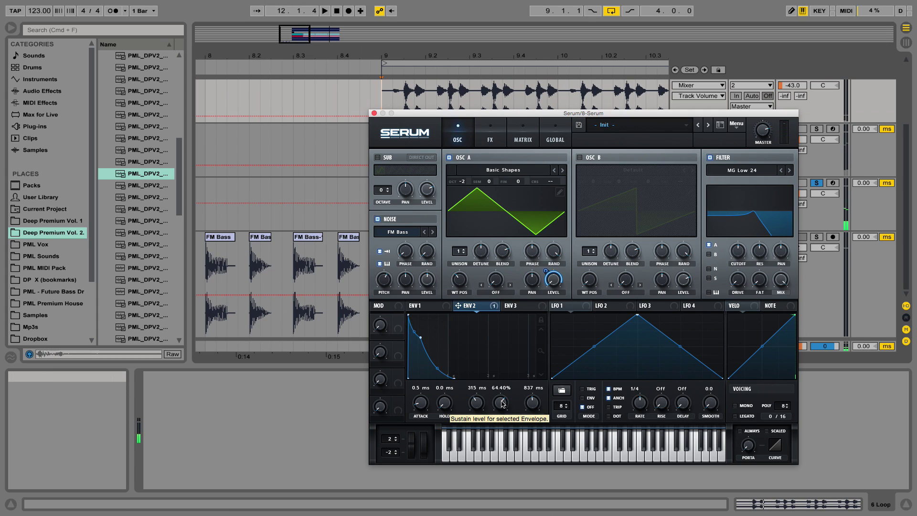
left_click_drag(504, 408, 507, 436)
key("space")
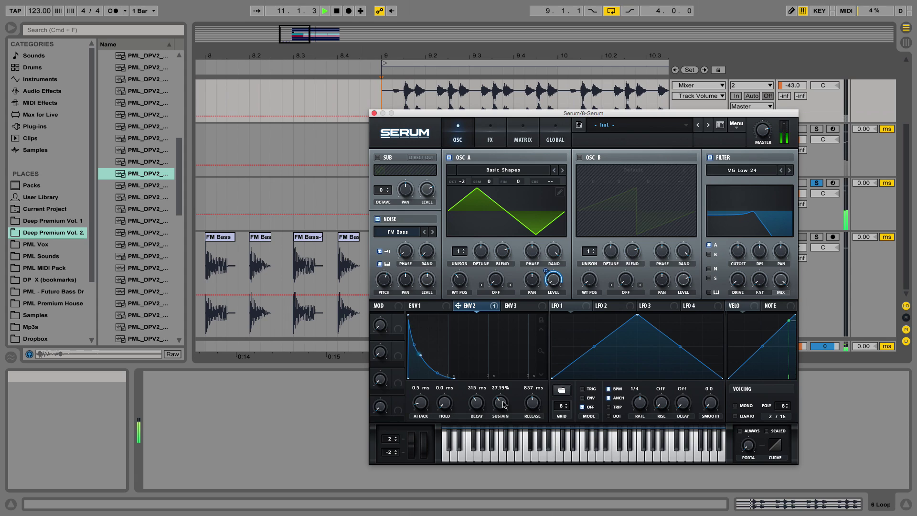
left_click_drag(502, 404, 504, 407)
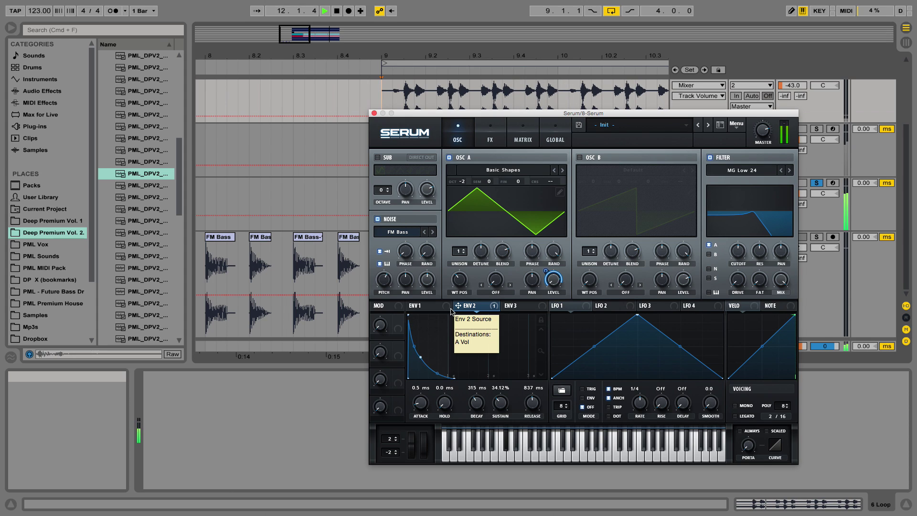
- Lengthen ENV 1's decay and lower its sustain via its envelope node, then audition
key("space")
left_click(423, 306)
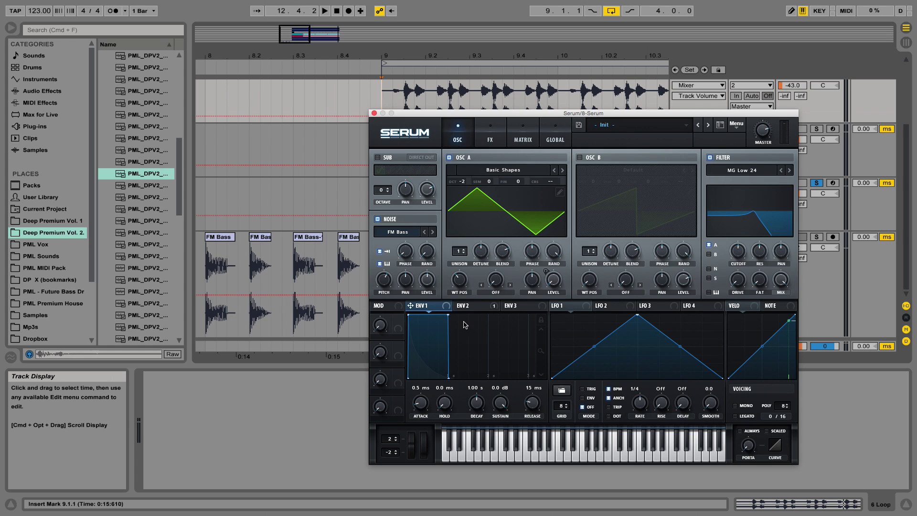
left_click_drag(448, 315, 500, 341)
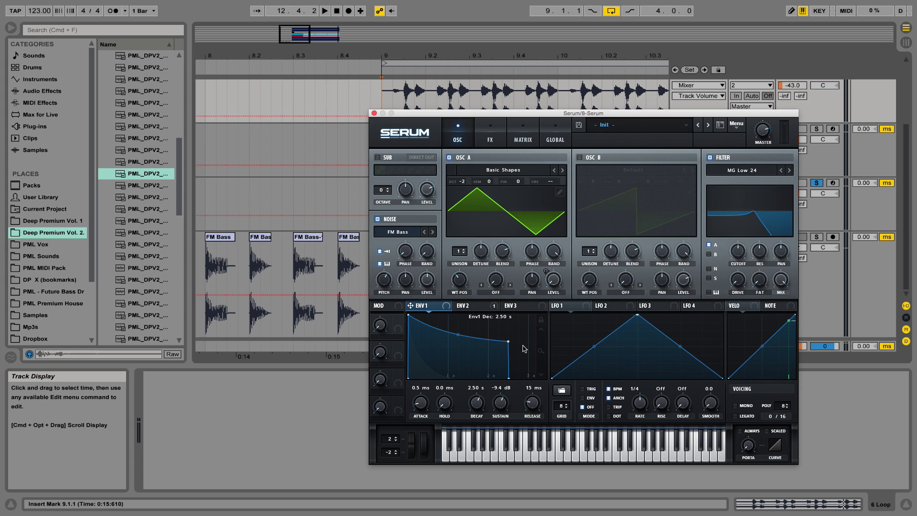
key("space")
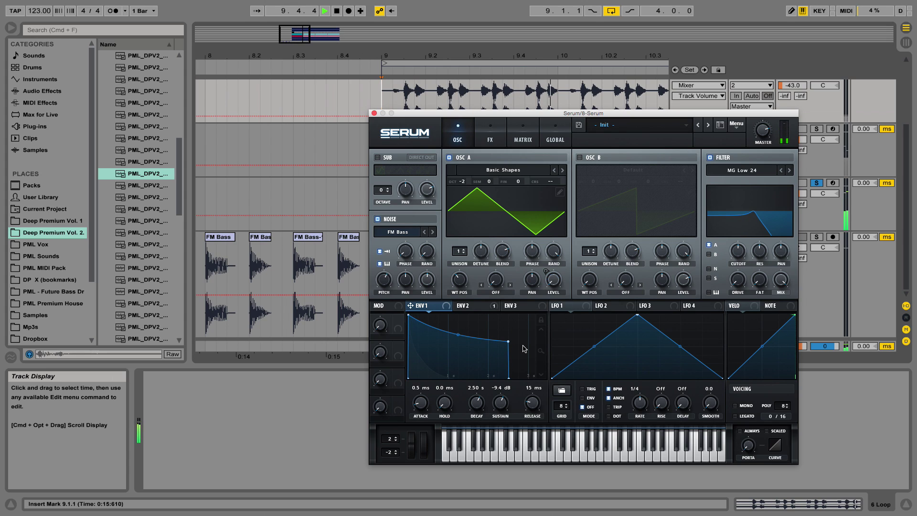
key("space")
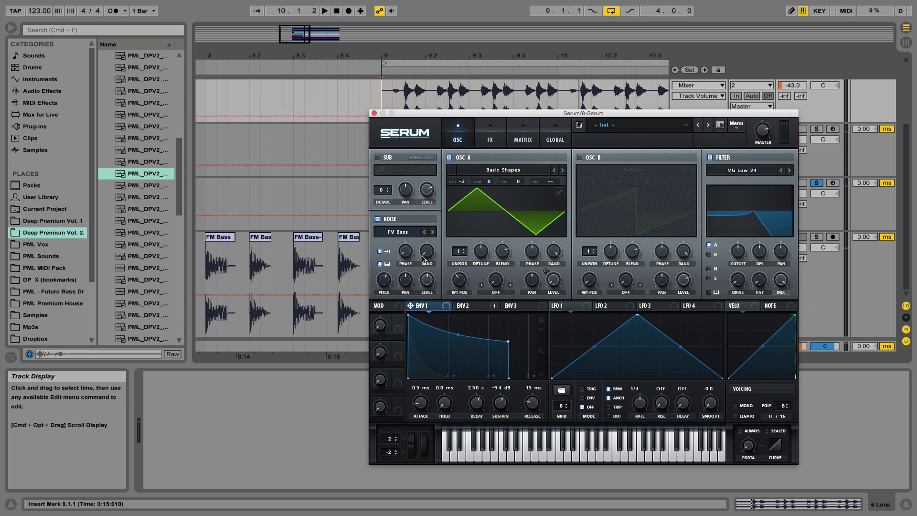
- Set ENV 1 release to 362 ms, decay to 1.29 s and sustain to -12.4 dB
left_click(479, 309)
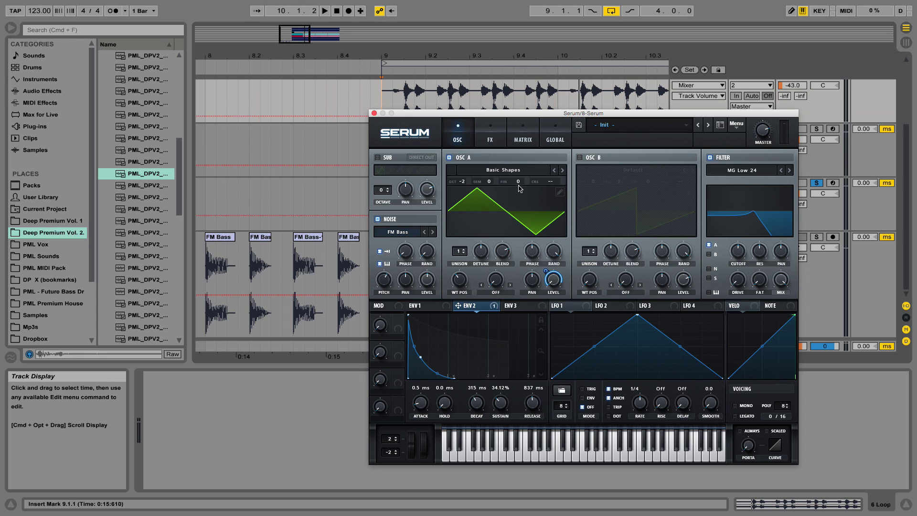
left_click(416, 306)
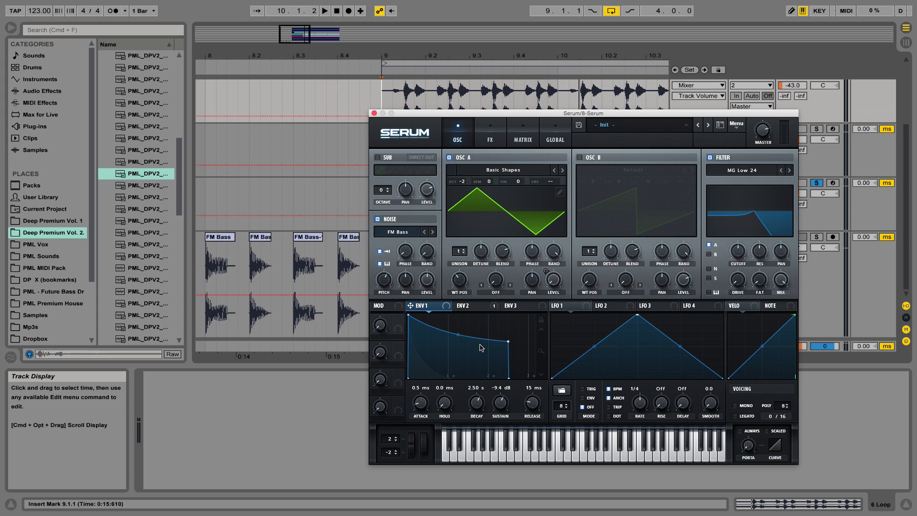
left_click_drag(539, 403, 540, 392)
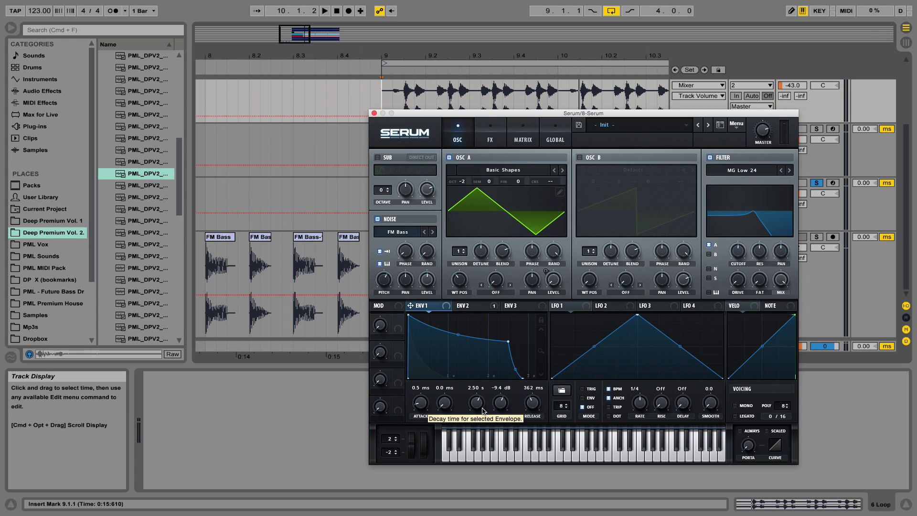
left_click_drag(477, 403, 504, 414)
key("space")
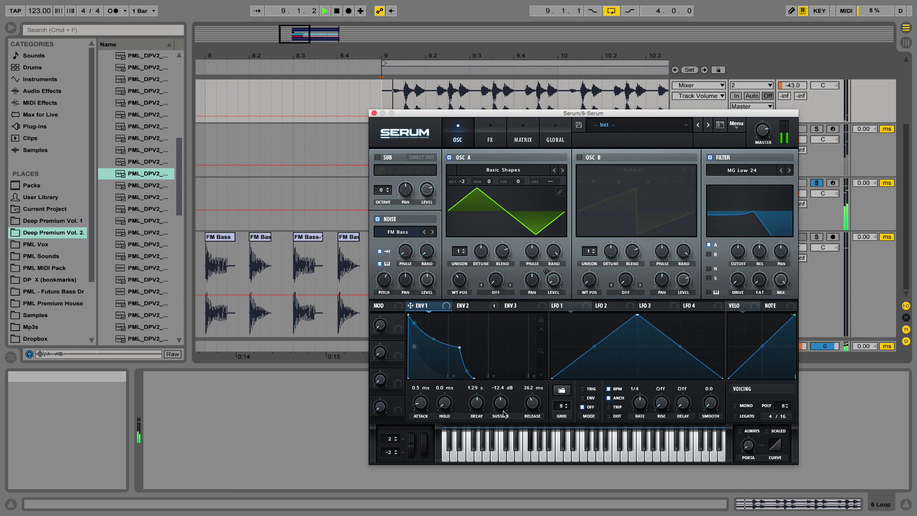
- With ENV 2 shown, mute and restore oscillator A to compare the patch during playback
left_click(470, 308)
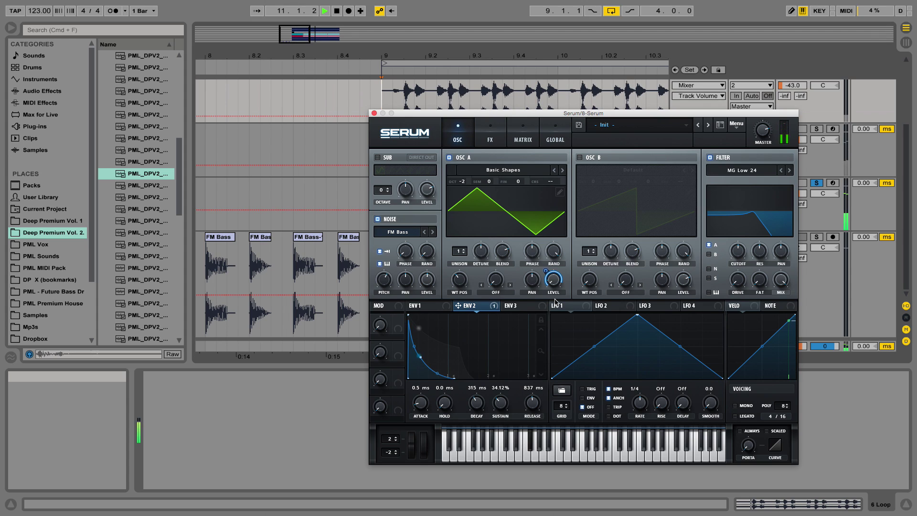
left_click(449, 158)
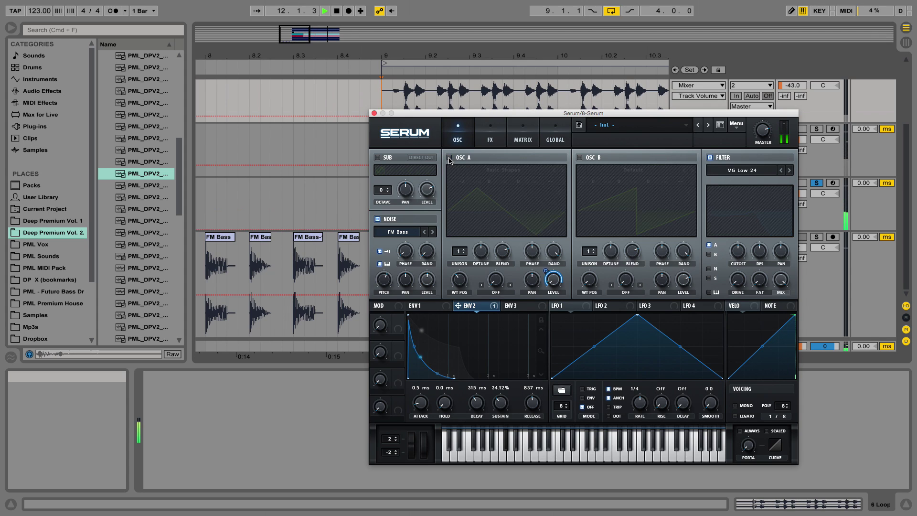
left_click(449, 158)
key("space")
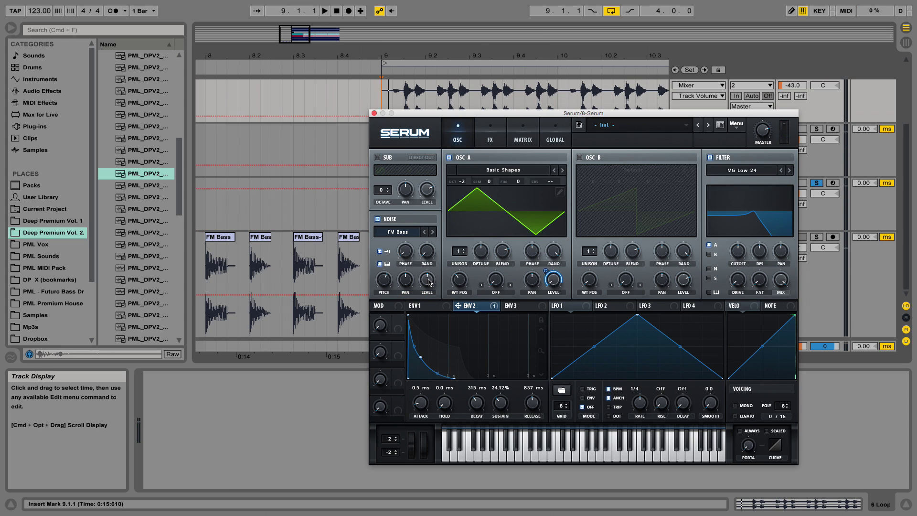
key("space")
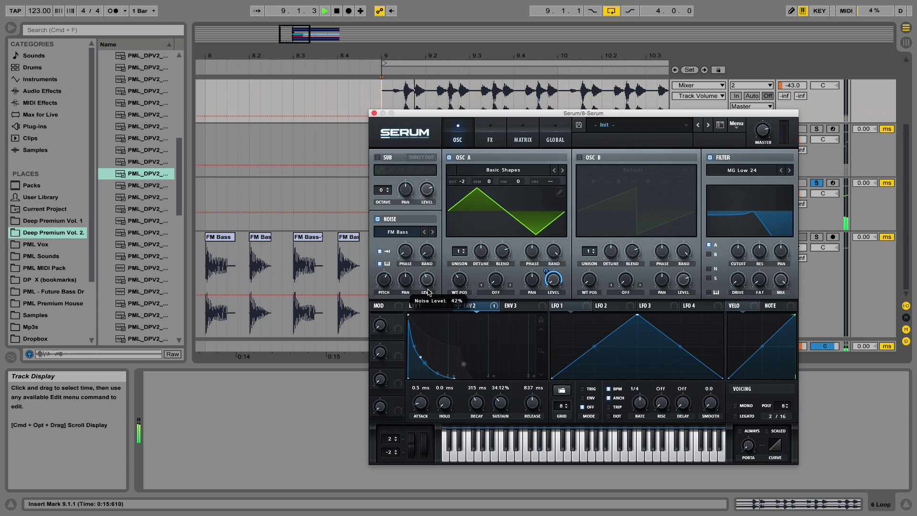
scroll(428, 292, "up", 1)
key("space")
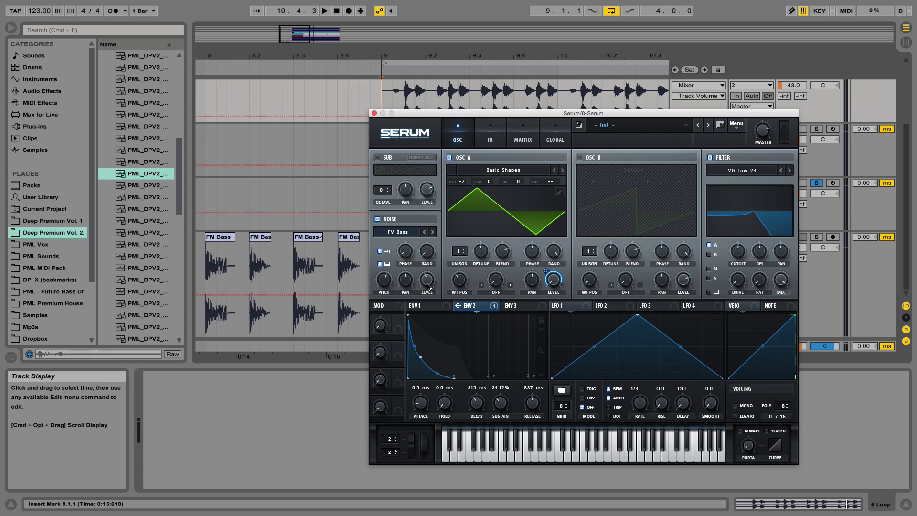
- Turn on the sub oscillator at octave -2 with its level at 21%, then audition it
left_click(377, 158)
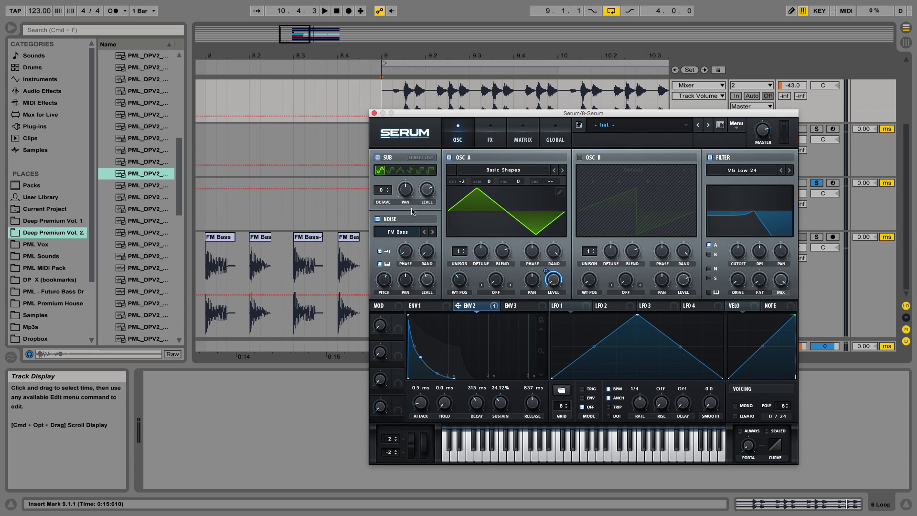
left_click_drag(385, 191, 433, 228)
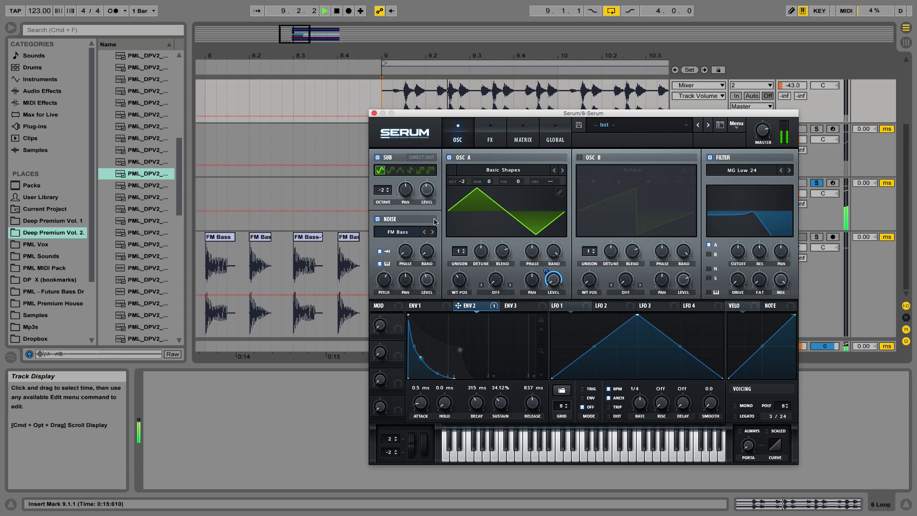
left_click_drag(429, 192, 431, 220)
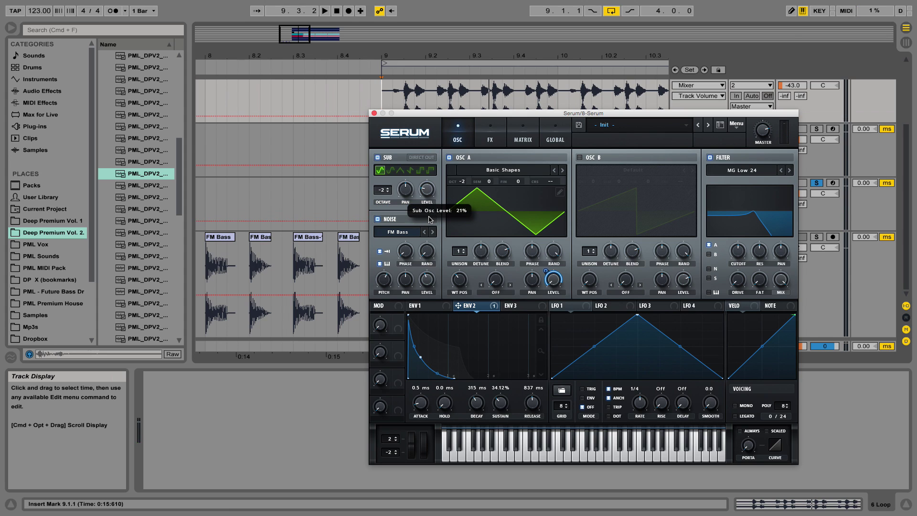
key("space")
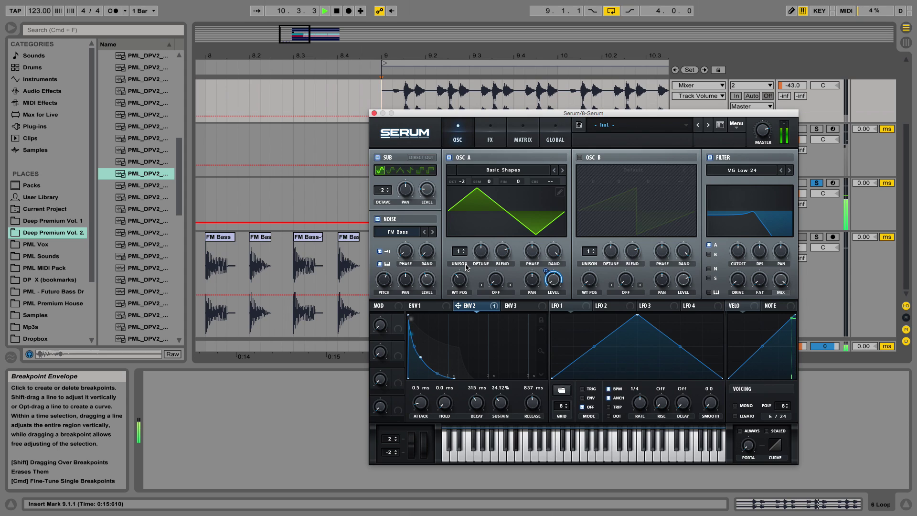
key("space")
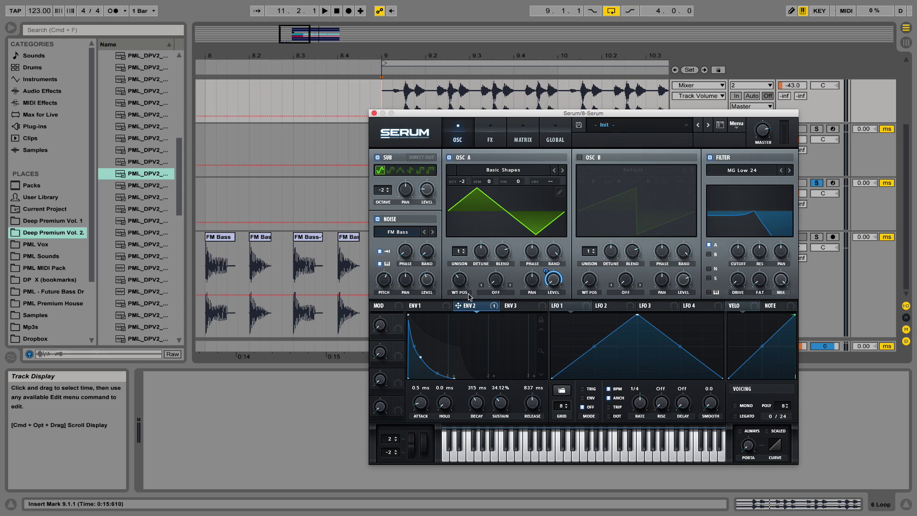
- Draw LFO 1 as a falling ramp and assign it to the sub oscillator level in envelope mode, then play the loop
left_click(519, 308)
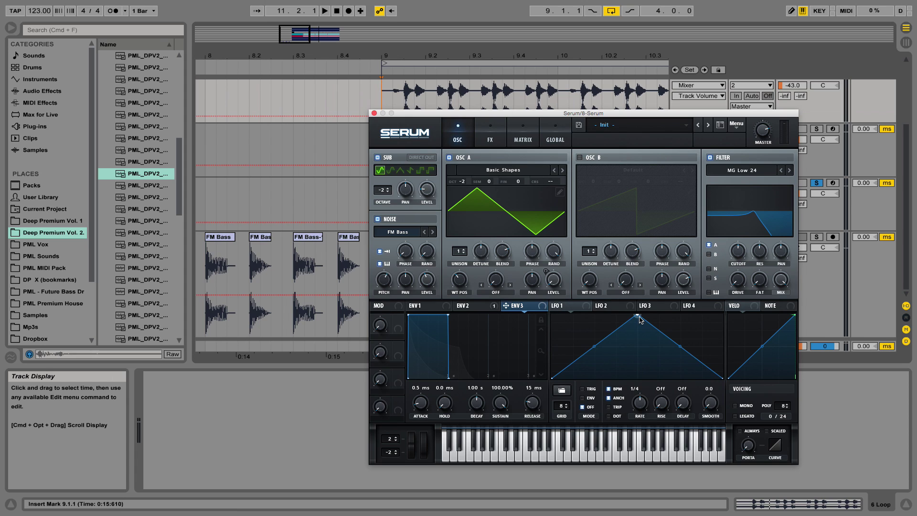
left_click_drag(639, 317, 552, 301)
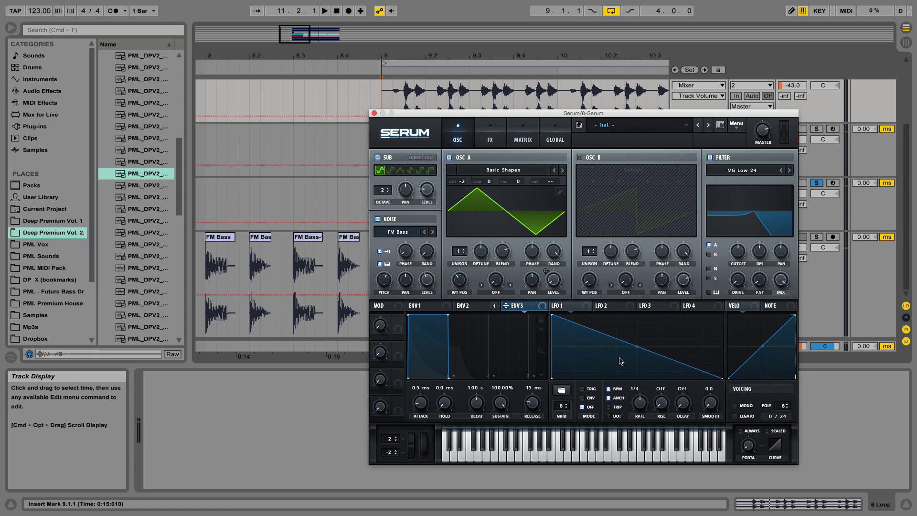
left_click(568, 310)
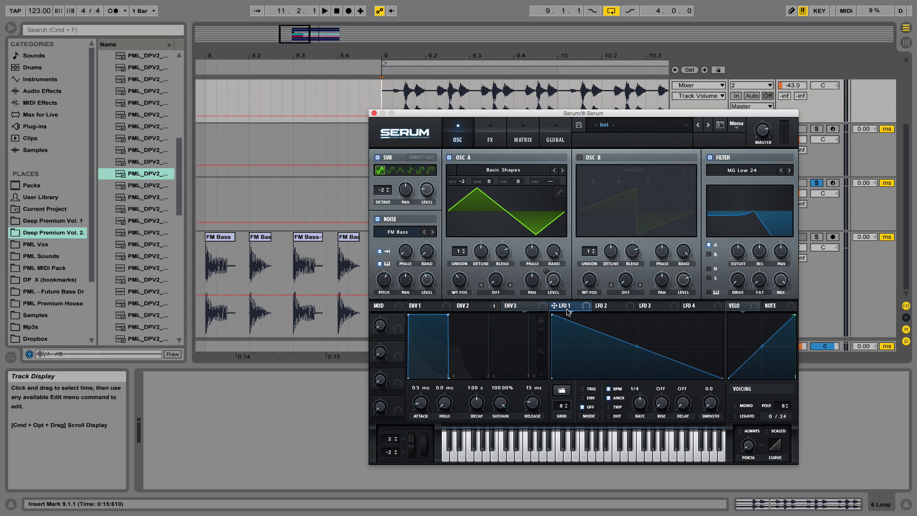
left_click_drag(562, 309, 424, 178)
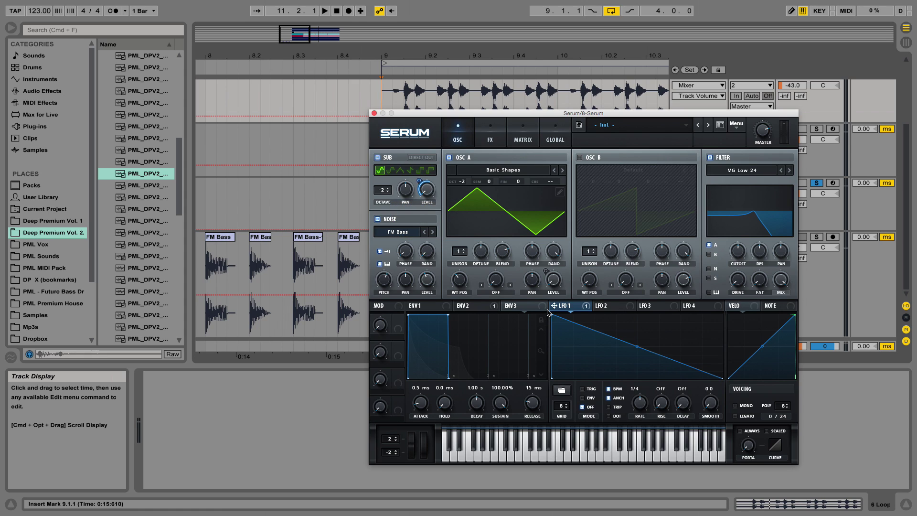
left_click(583, 399)
key("space")
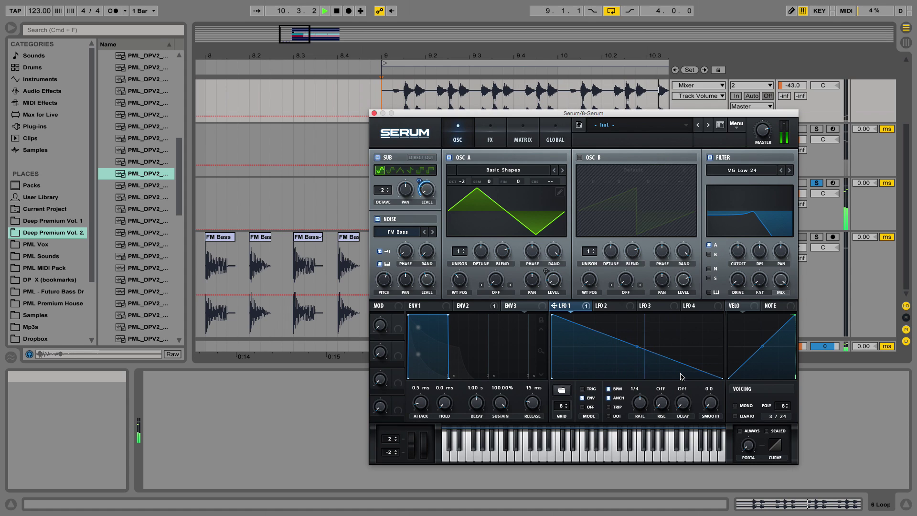
- Audition LFO 1 at rates of 1 bar, 1/2 and 1/4, settling on 1/4
key("space")
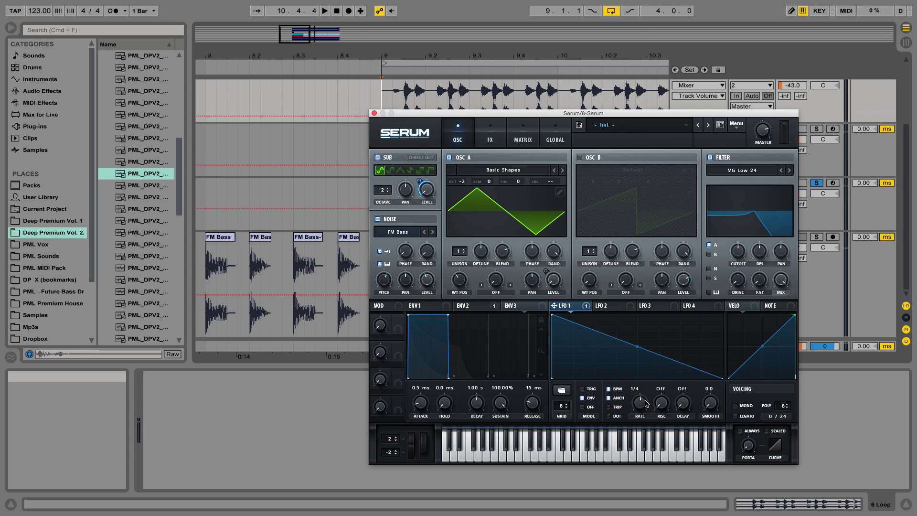
left_click_drag(646, 407, 648, 420)
key("space")
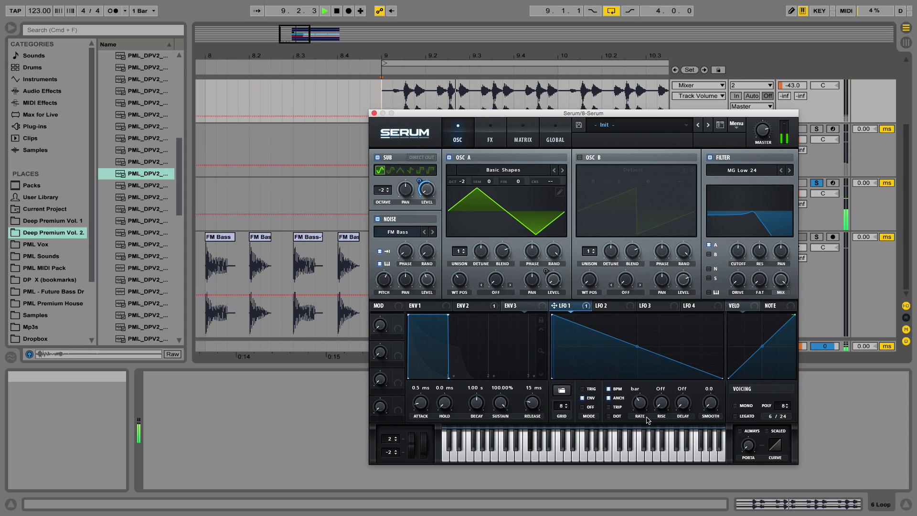
key("space")
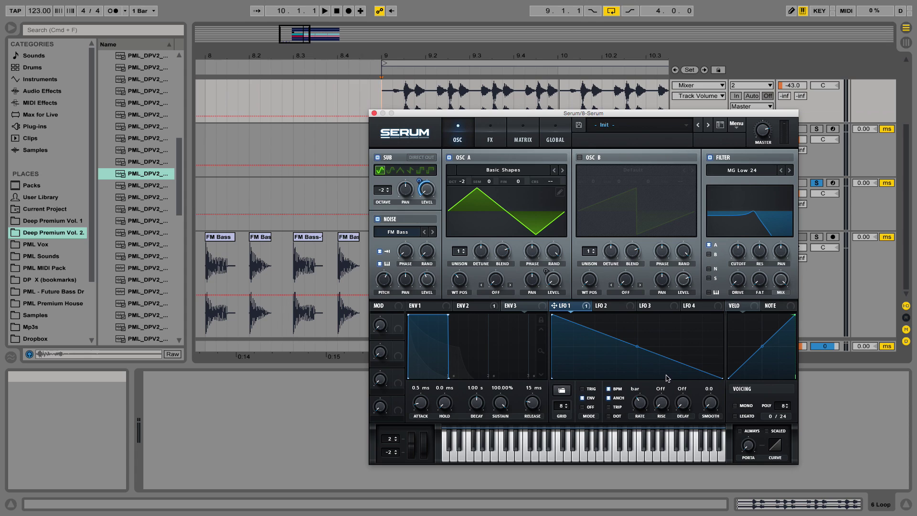
left_click_drag(645, 402, 645, 399)
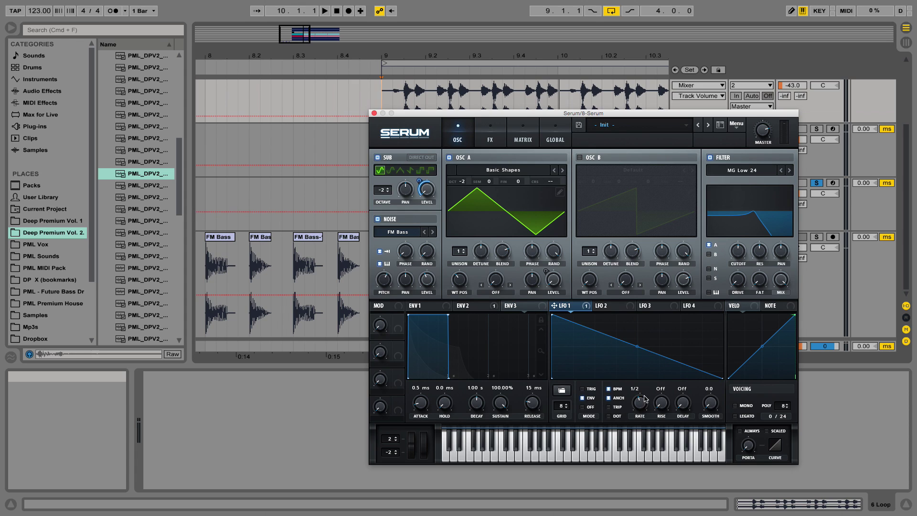
key("space")
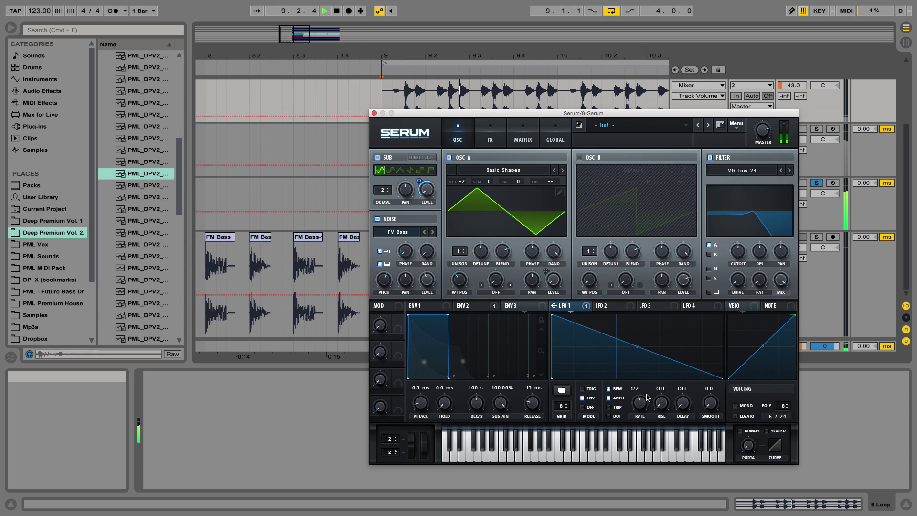
left_click_drag(643, 406, 644, 400)
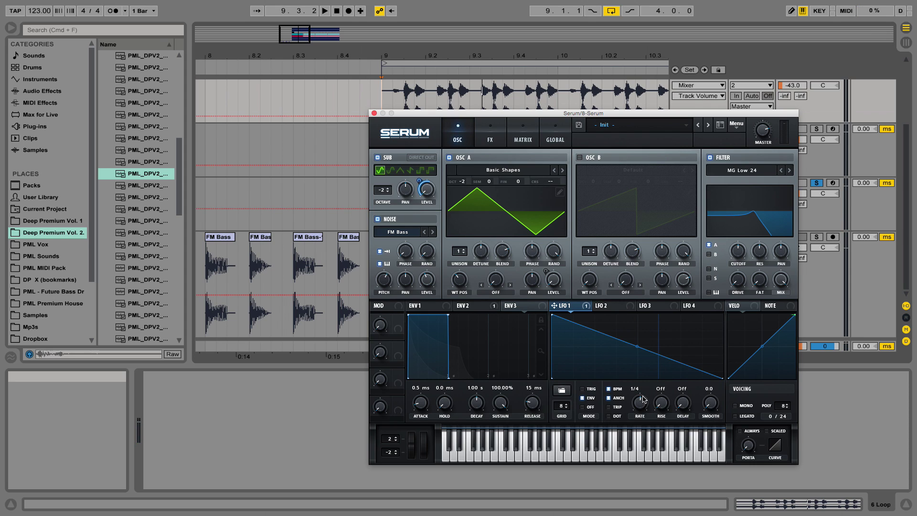
key("space")
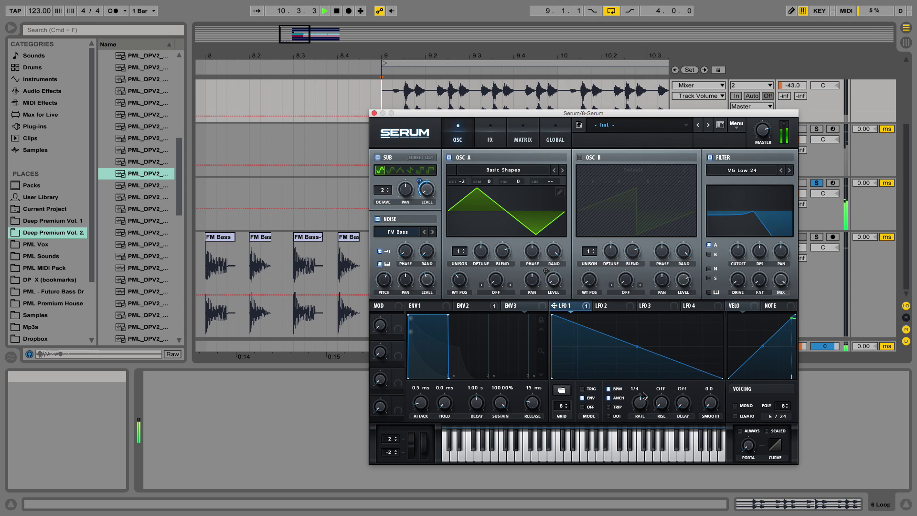
key("space")
- Bend LFO 1's falling ramp into a steep exponential decay, auditioning curve variations
left_click_drag(636, 346, 624, 357)
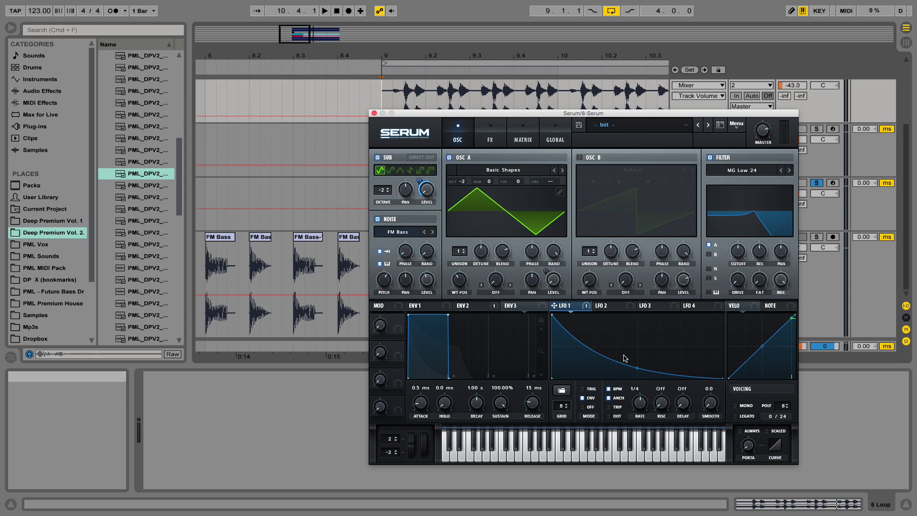
key("space")
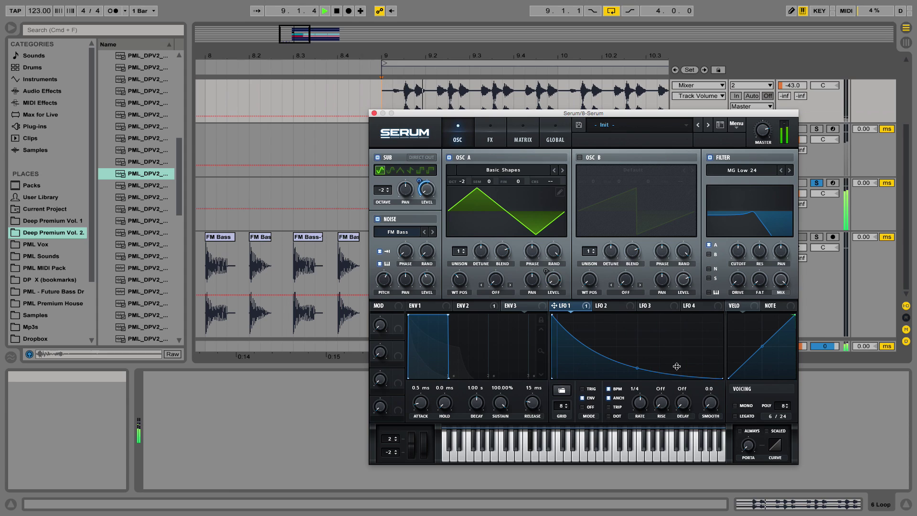
key("space")
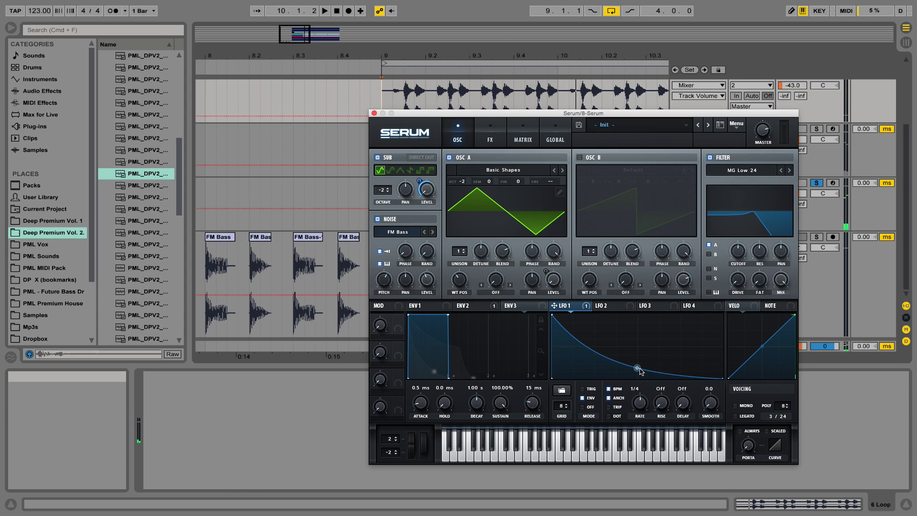
left_click_drag(639, 369, 641, 361)
key("space")
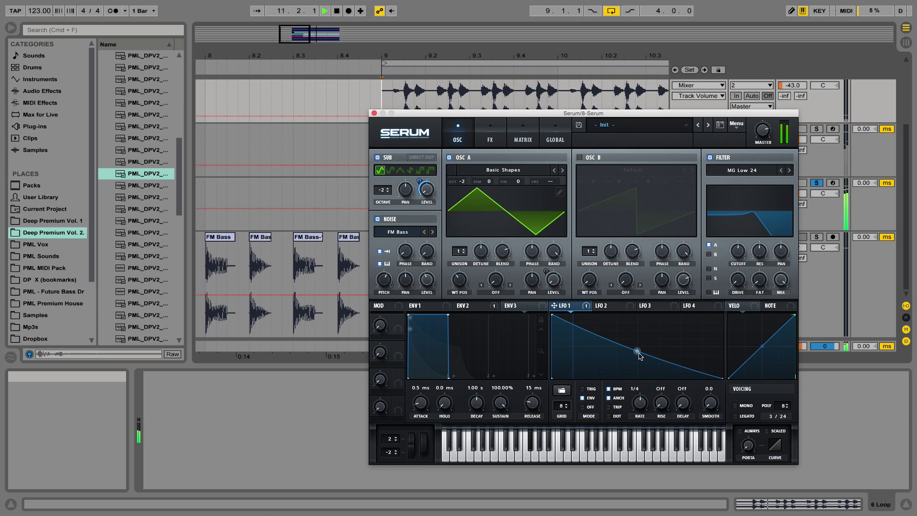
left_click_drag(641, 354, 638, 360)
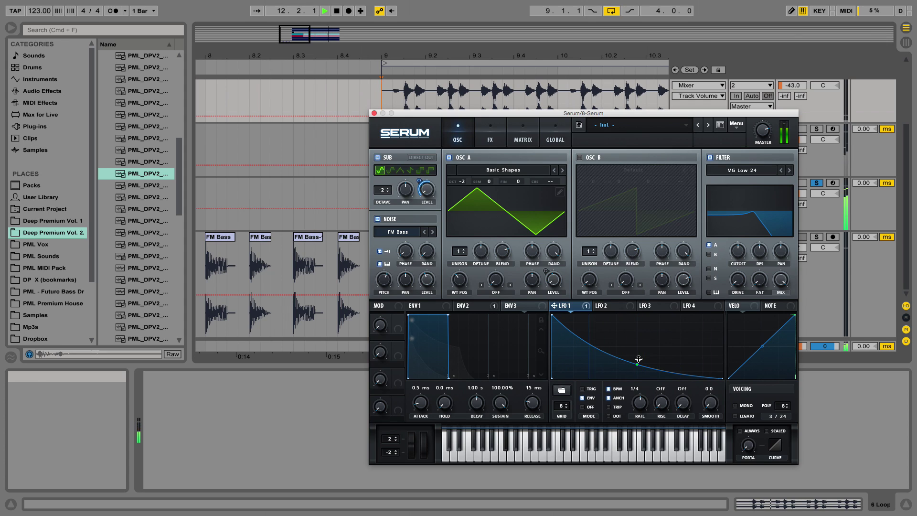
key("space")
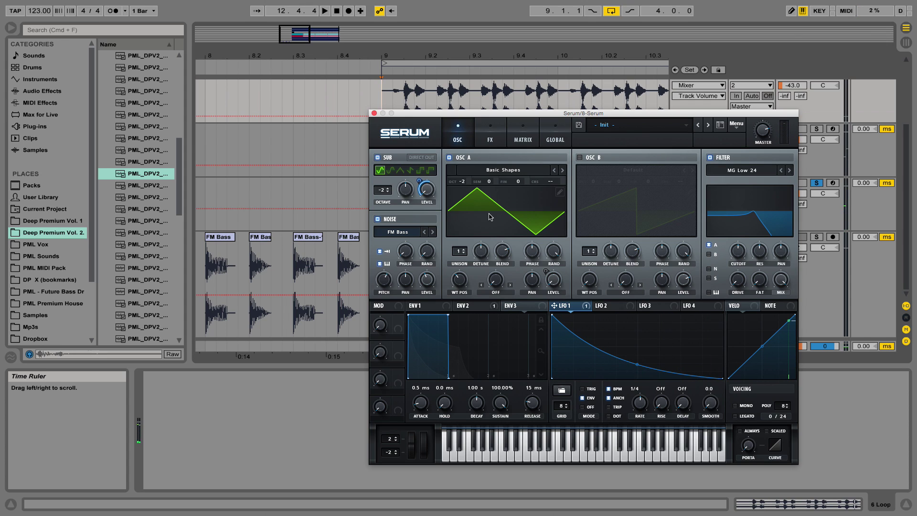
mouse_move(418, 179)
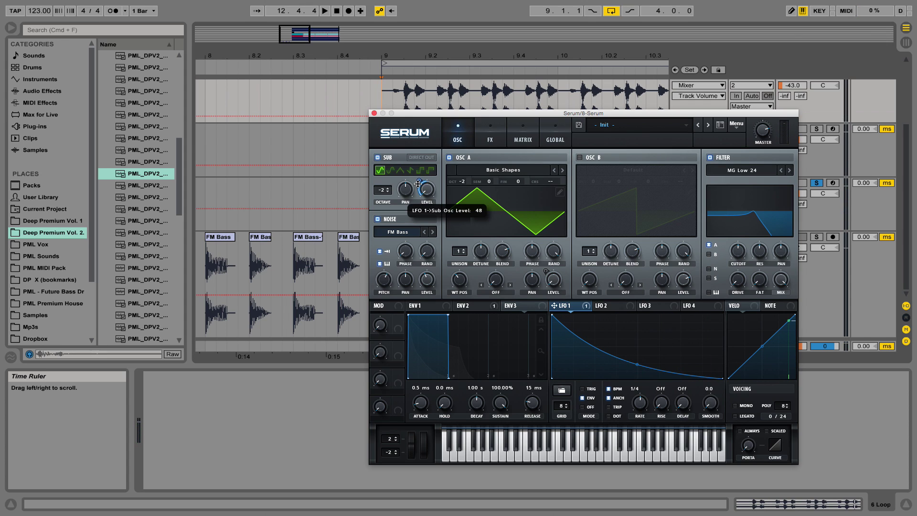
key("space")
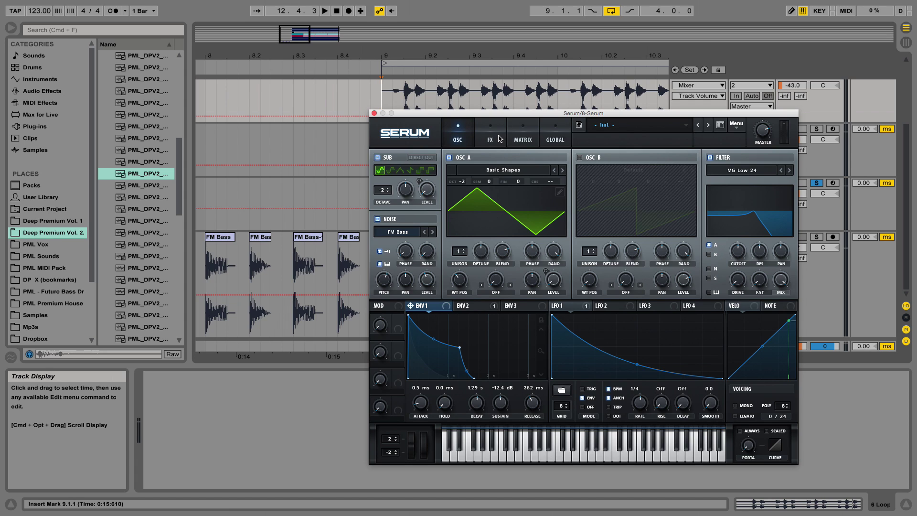
- Enable Serum's MG Low 18 FX filter and drive its cutoff with Macro 1 at about 8%
left_click(499, 138)
left_click(382, 288)
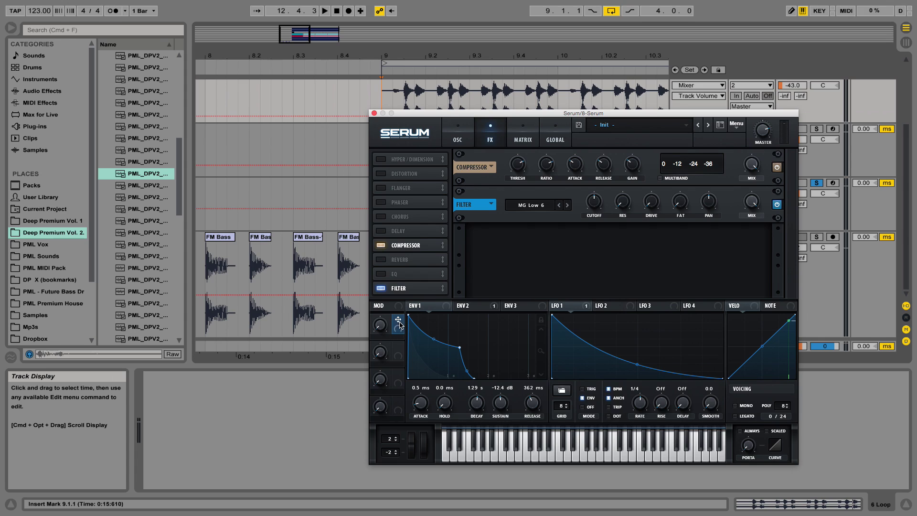
left_click_drag(398, 321, 594, 206)
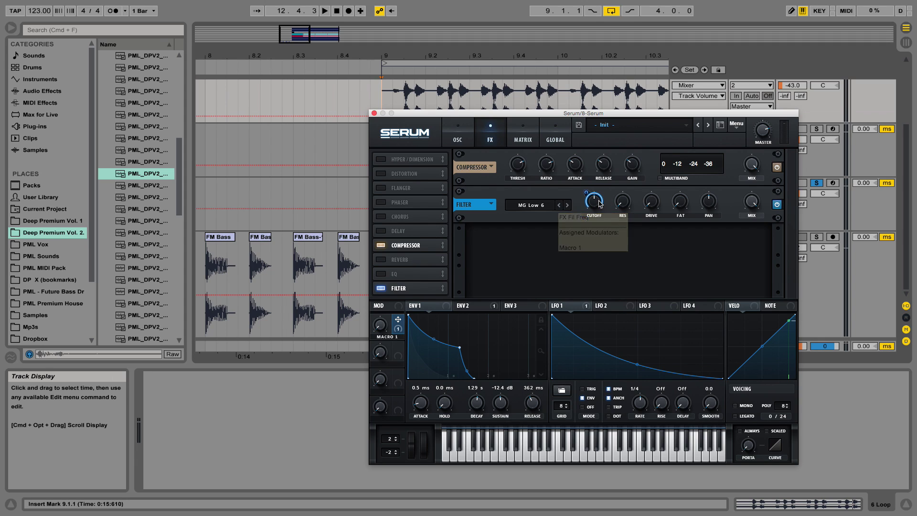
mouse_move(599, 202)
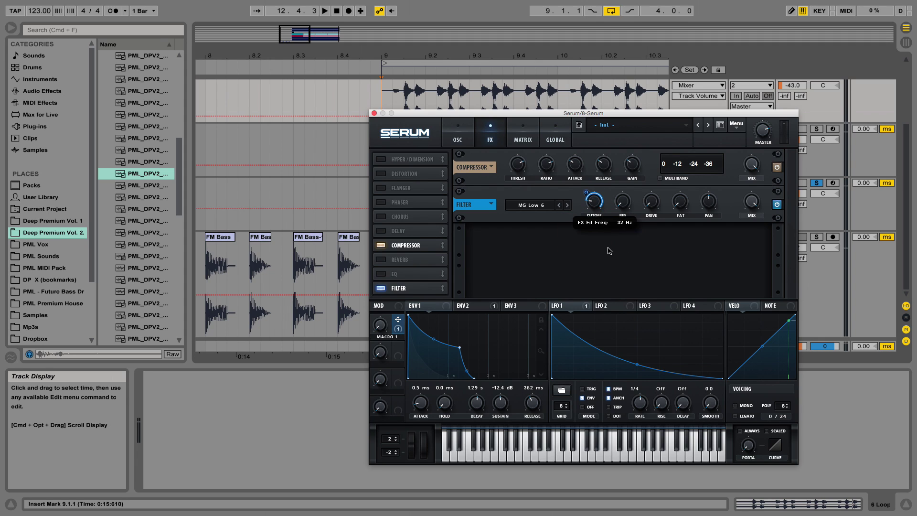
left_click_drag(588, 195, 591, 204)
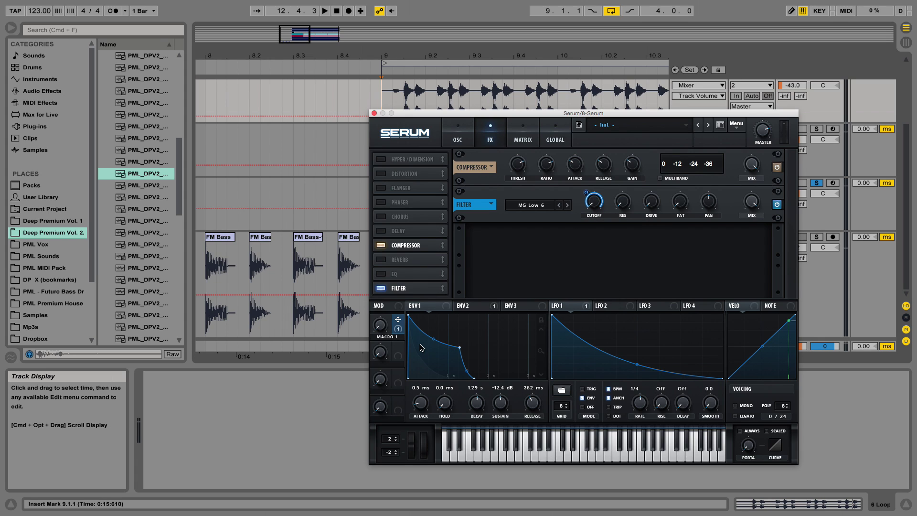
- Rename Macro 1 to 'Filter' and start playback to audition it
double_click(384, 336)
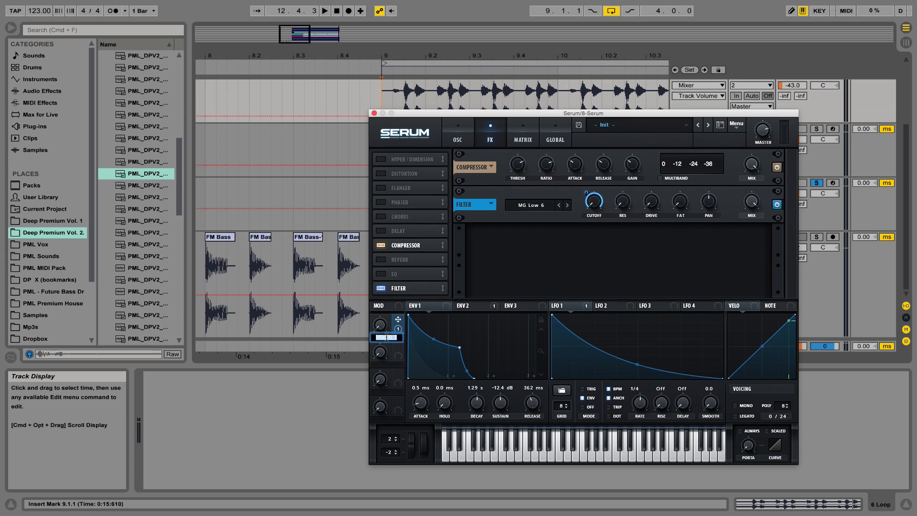
type("Filter")
key("Return")
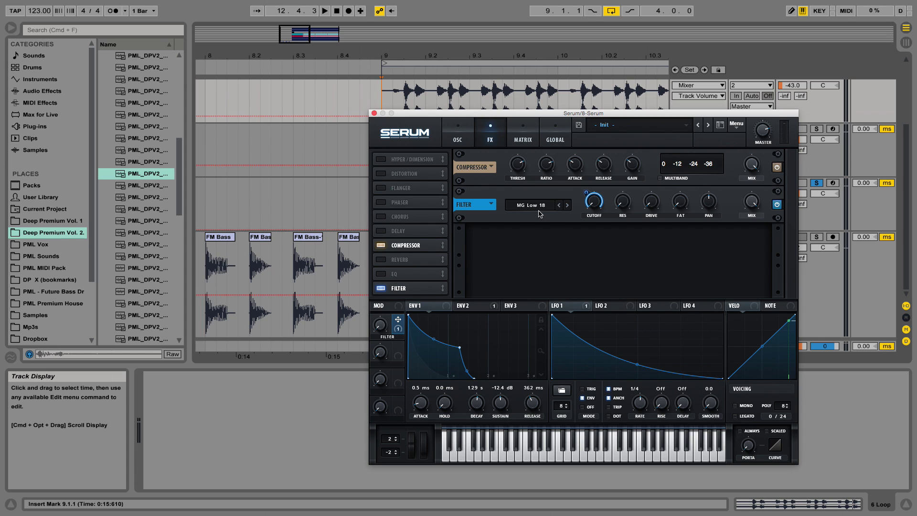
key("space")
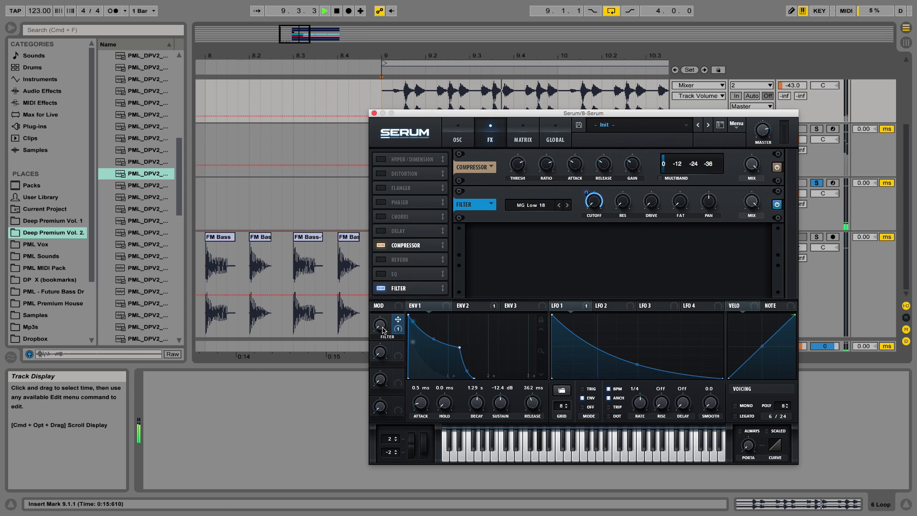
scroll(382, 325, "up", 2)
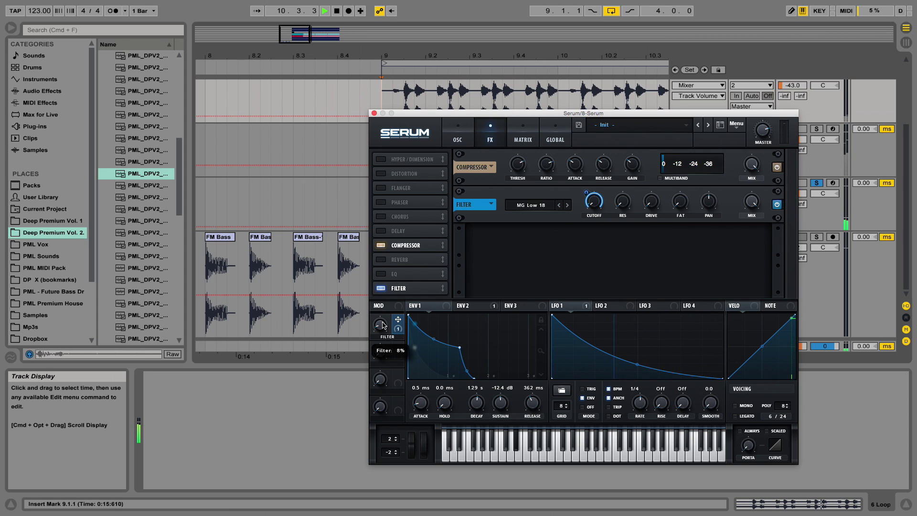
- Raise the Filter macro, then bring it back down to about half
left_click_drag(382, 325, 415, 231)
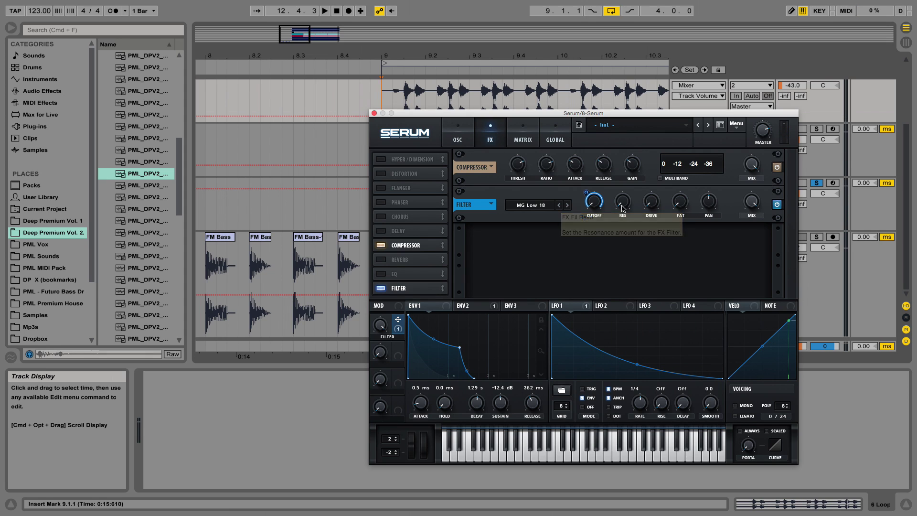
mouse_move(625, 198)
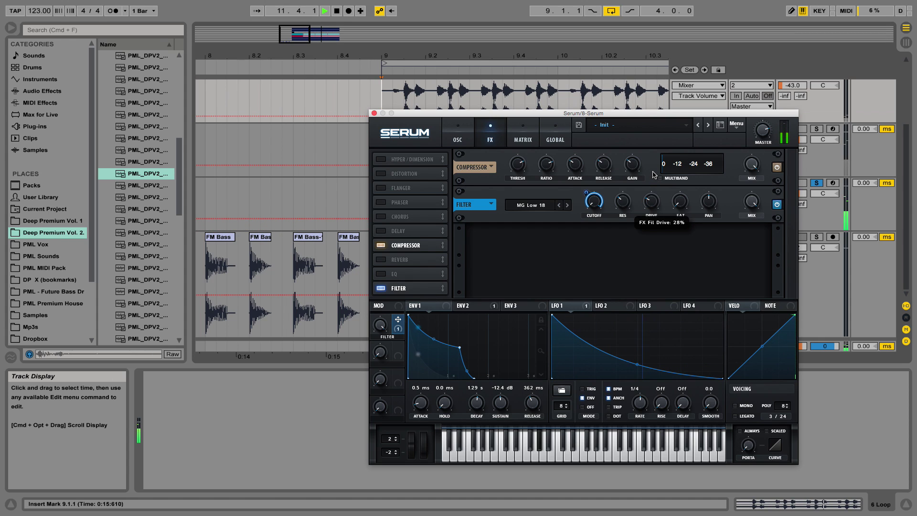
mouse_move(384, 371)
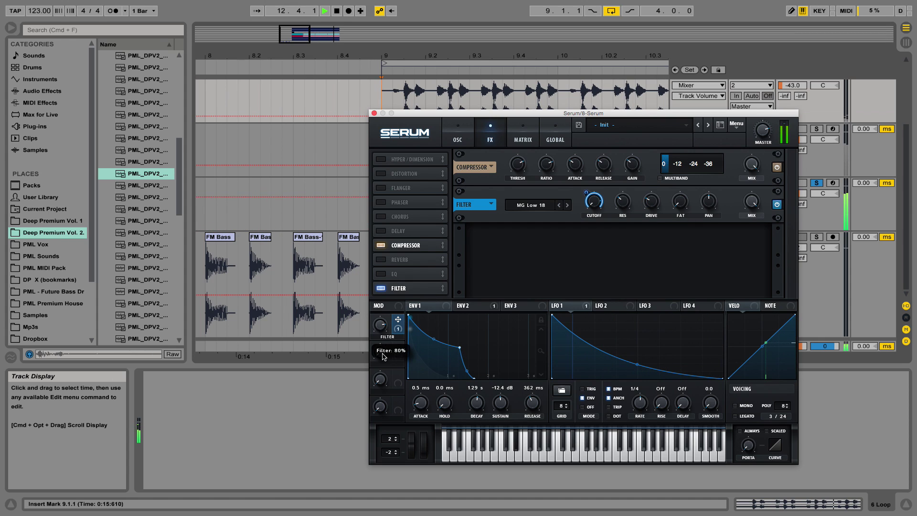
left_click_drag(384, 371, 396, 337)
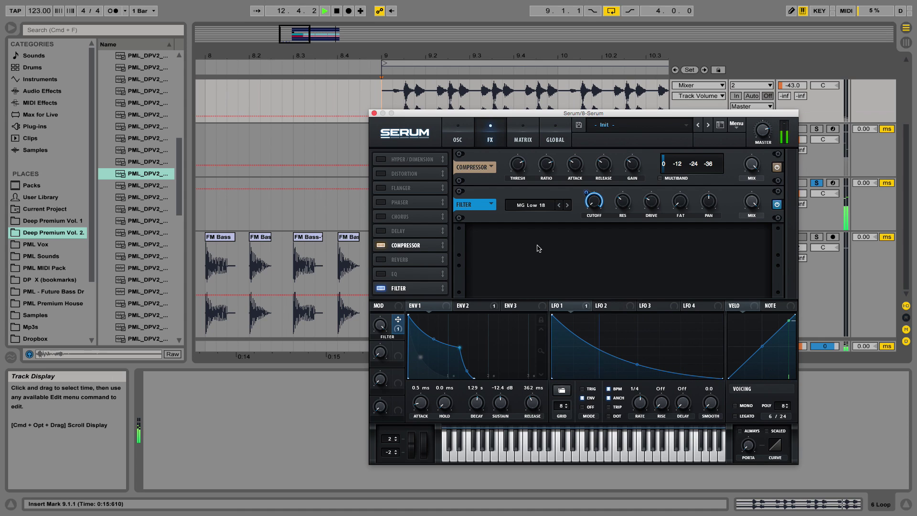
- Audition the bass loop a few times, ending with playback stopped
key("space")
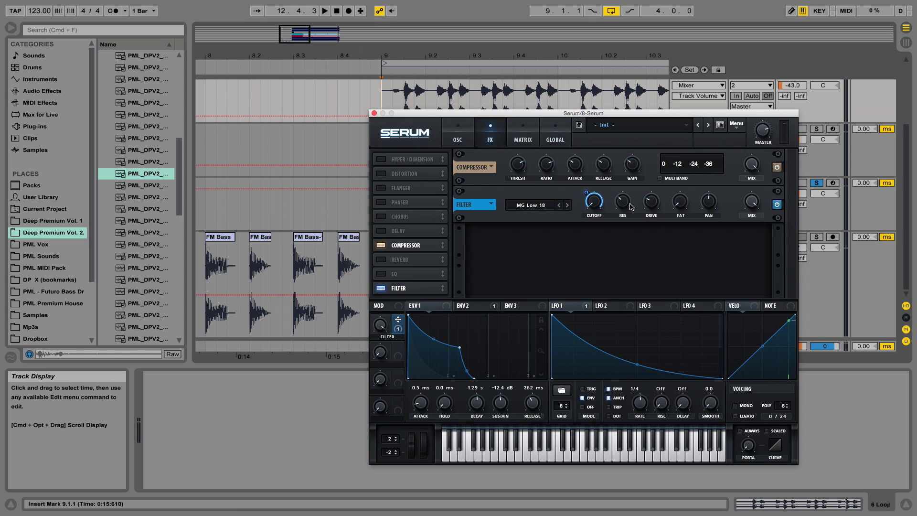
mouse_move(626, 218)
key("space")
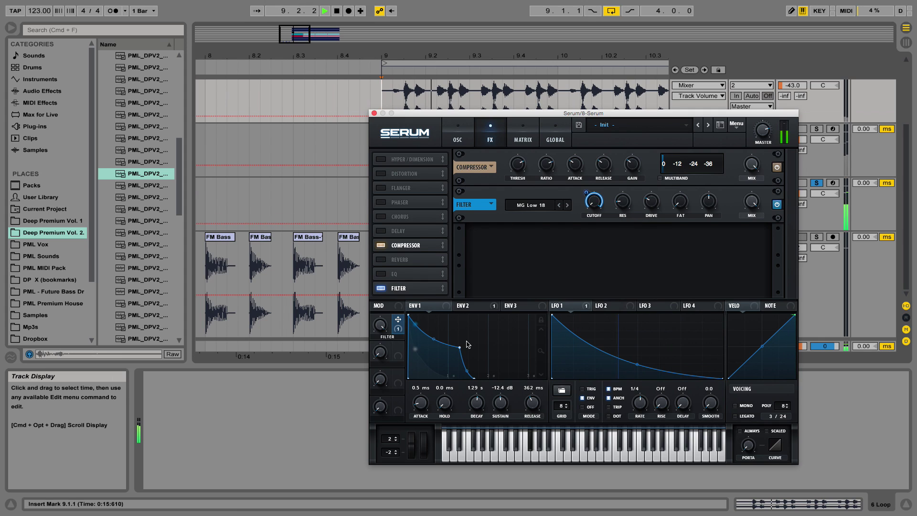
key("space")
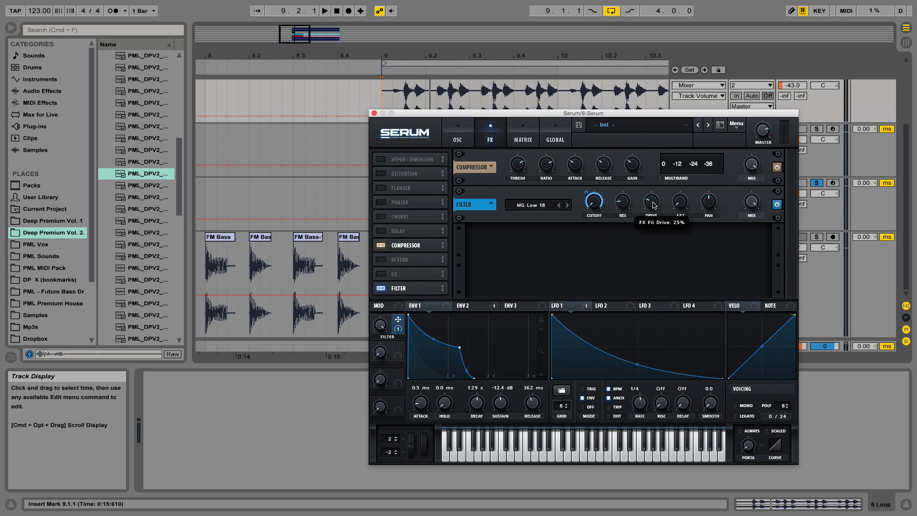
mouse_move(653, 209)
key("space")
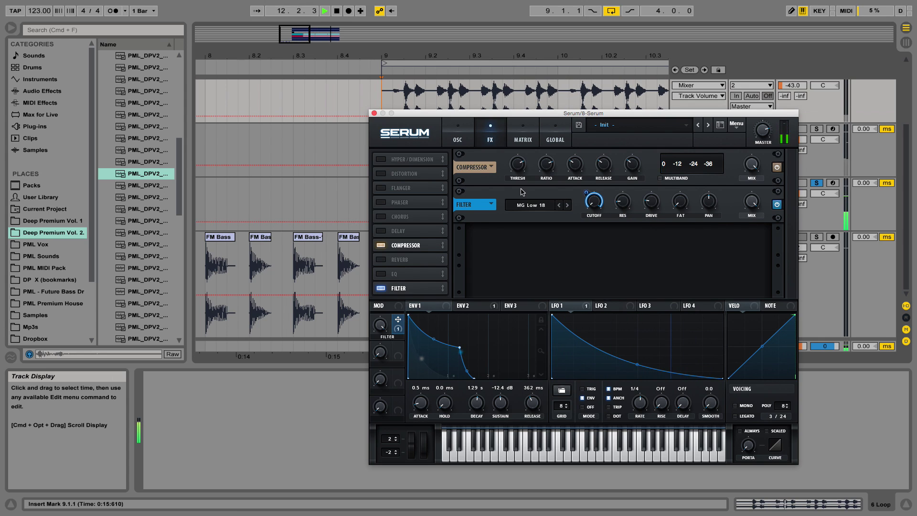
key("space")
- Reshape LFO 2 into a descending ramp and route it to filter resonance at 66
left_click(458, 128)
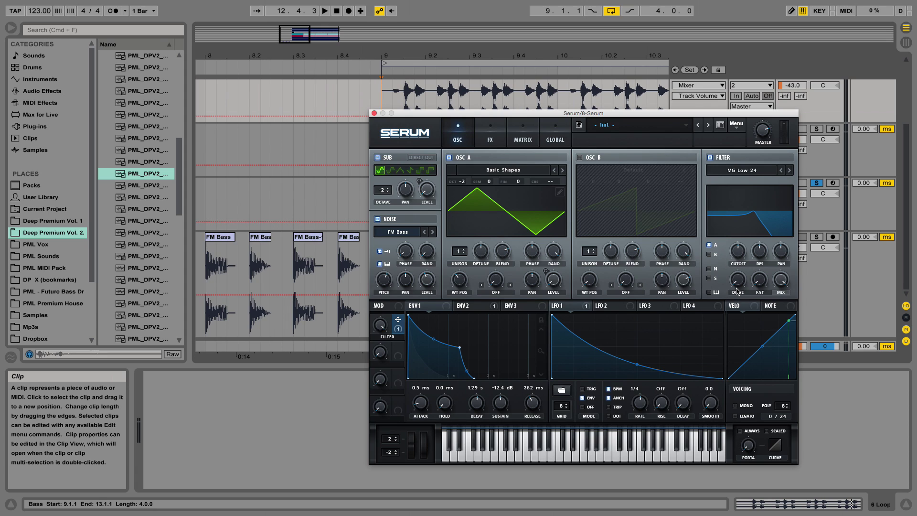
left_click(616, 306)
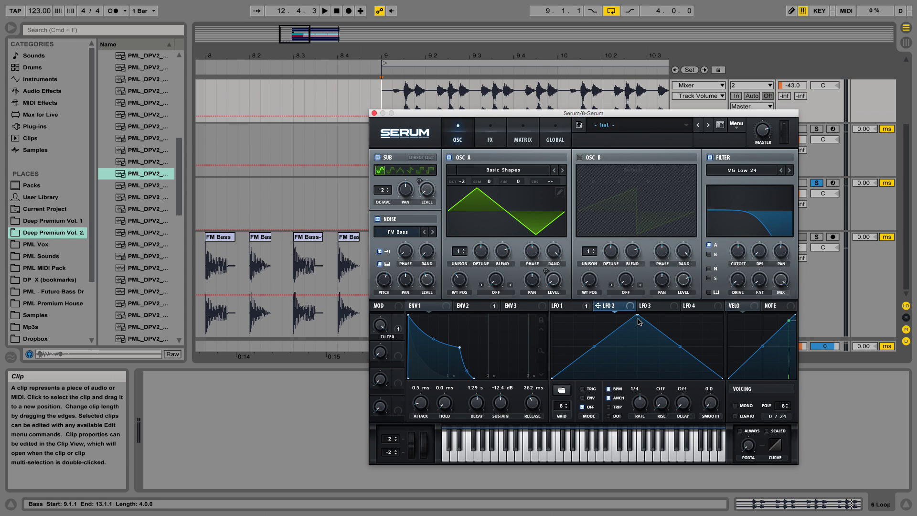
left_click_drag(639, 319, 753, 273)
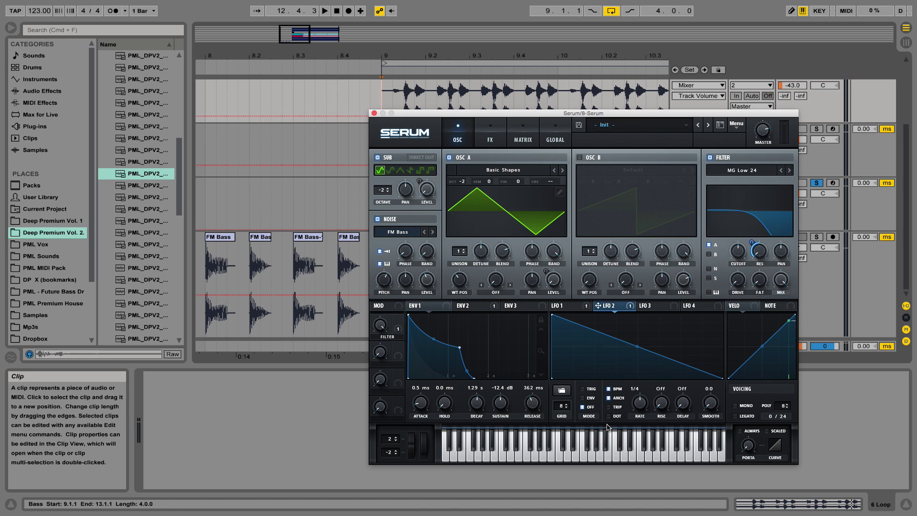
key("space")
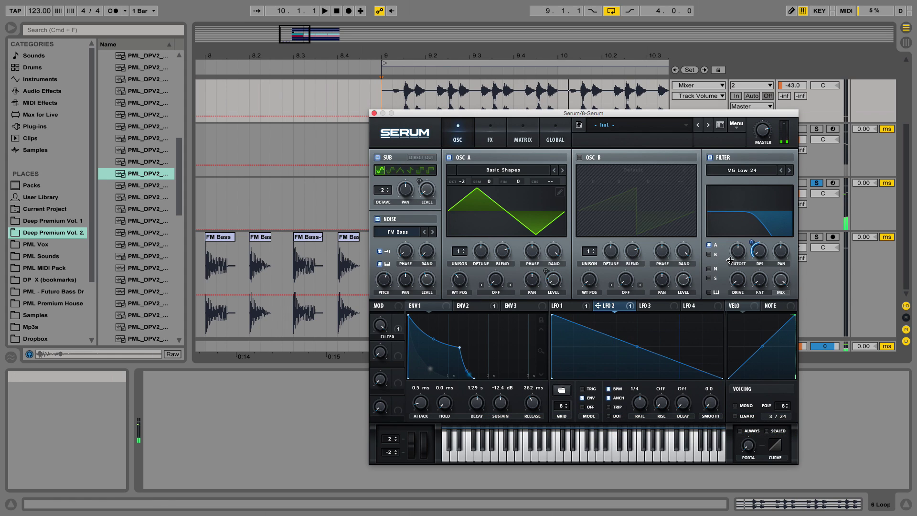
key("space")
left_click_drag(753, 243, 755, 237)
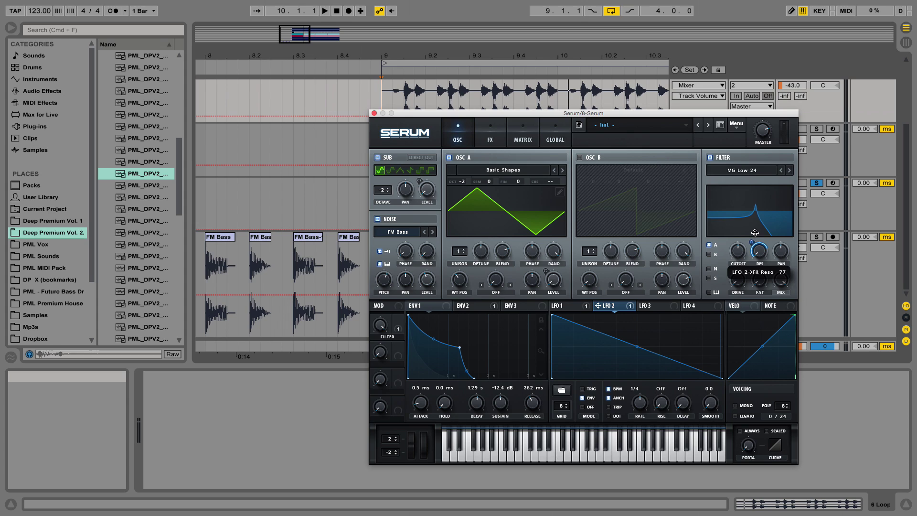
key("space")
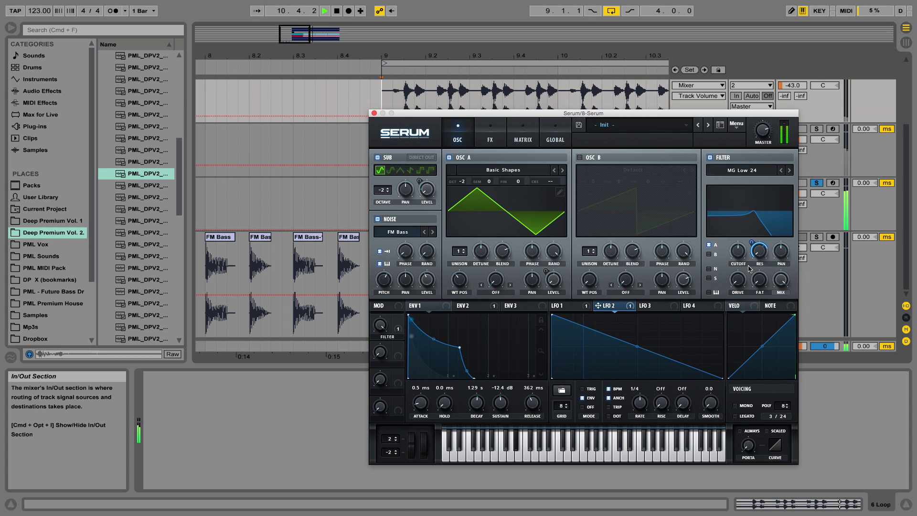
key("space")
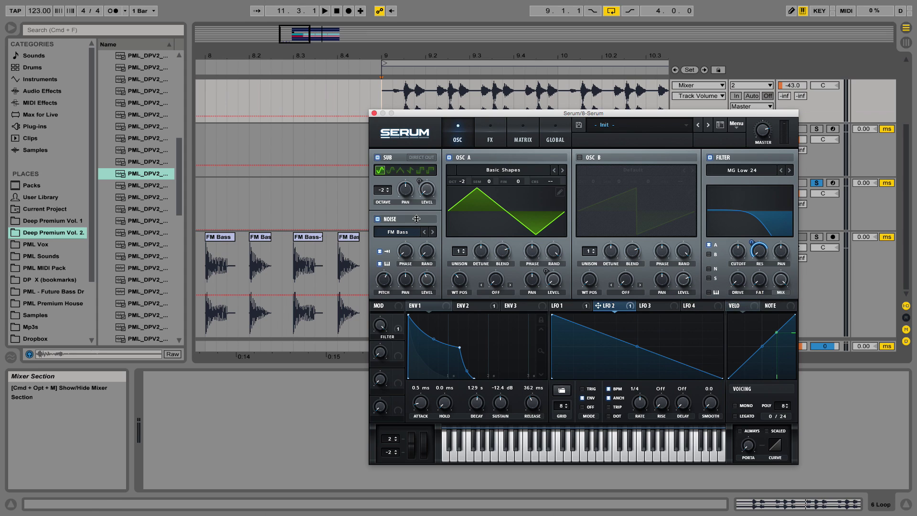
- Switch off the sub oscillator and nudge filter resonance up slightly, auditioning each change
left_click(378, 159)
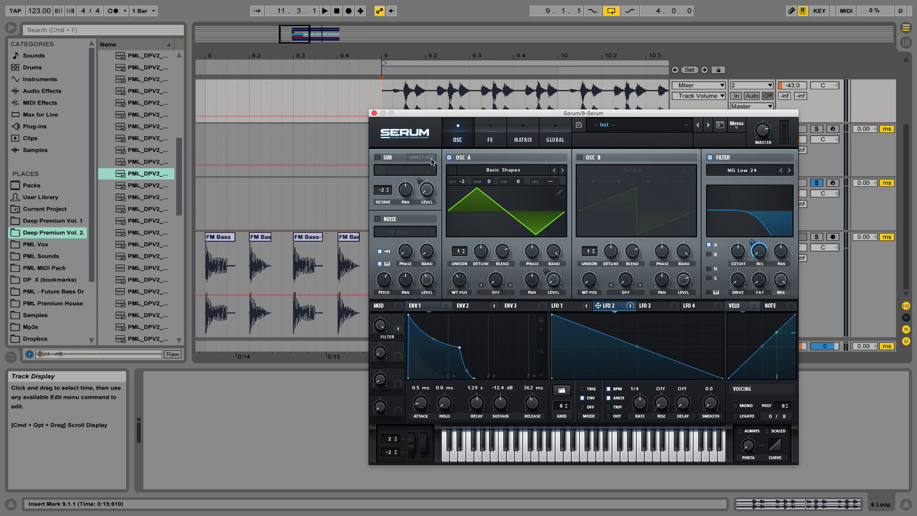
key("space")
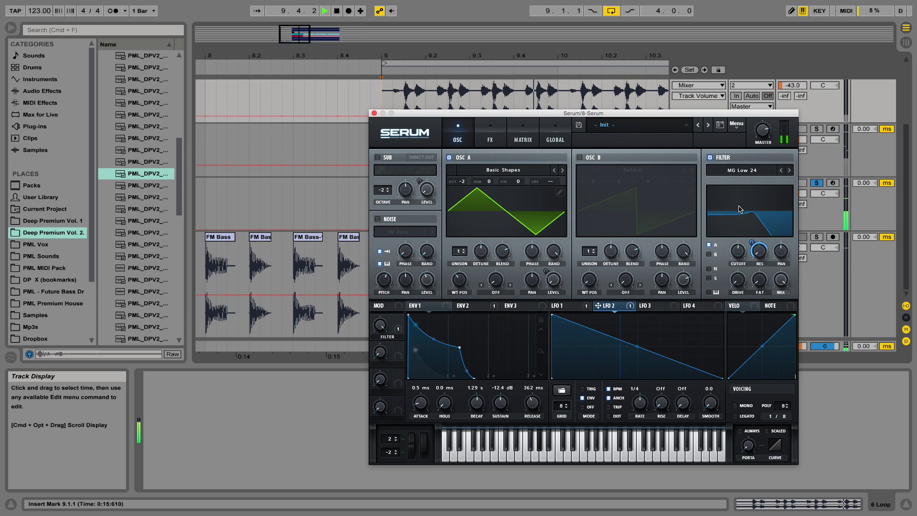
key("space")
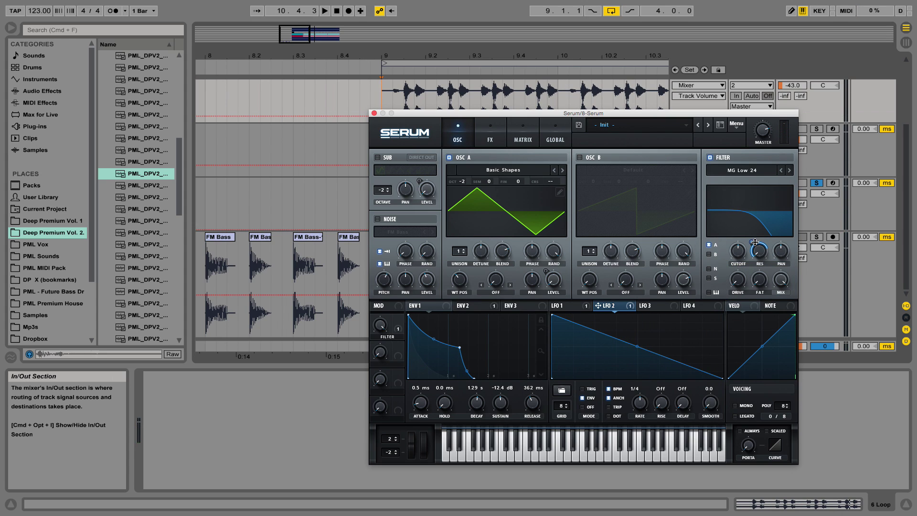
left_click_drag(755, 243, 754, 240)
key("space")
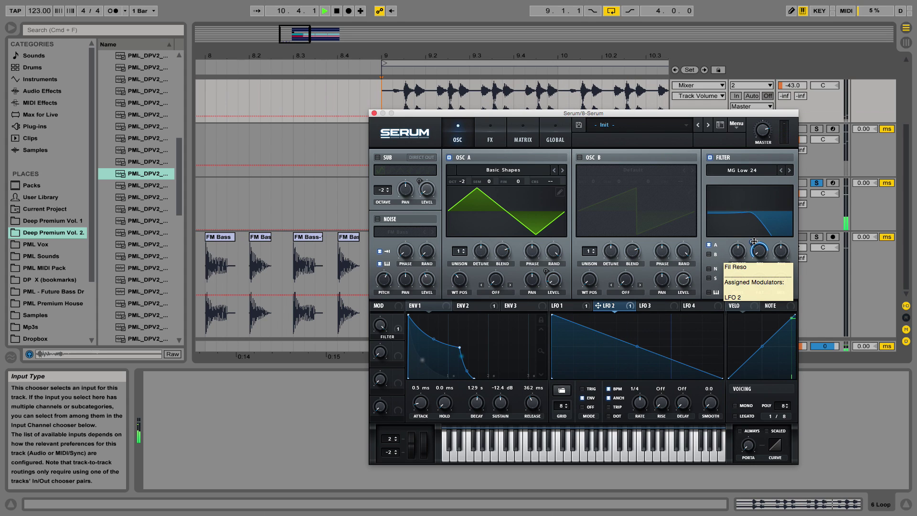
key("space")
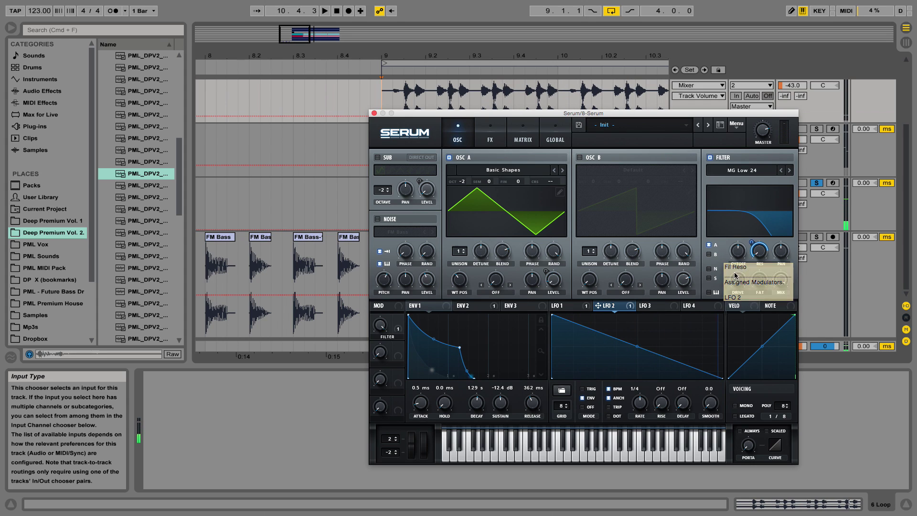
- Make LFO 3 a descending ramp in envelope mode modulating the filter cutoff
left_click(650, 307)
left_click_drag(638, 316, 511, 306)
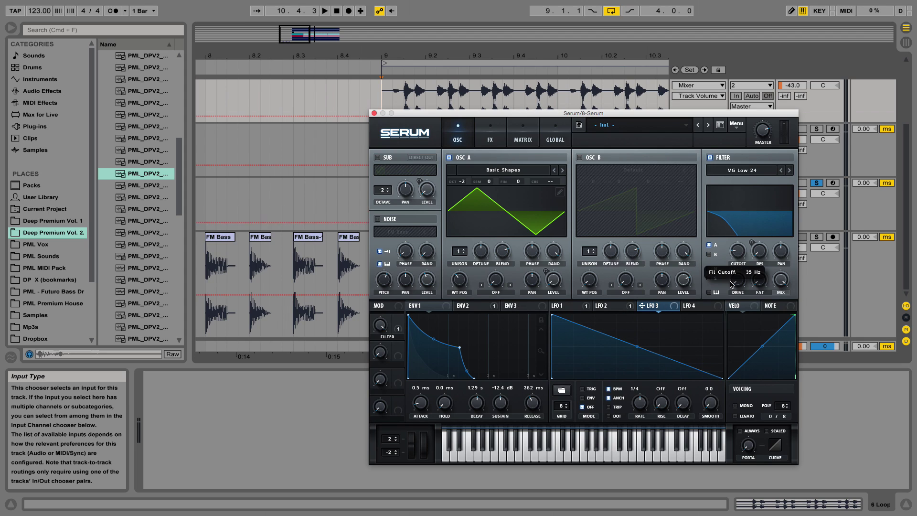
left_click_drag(642, 306, 729, 262)
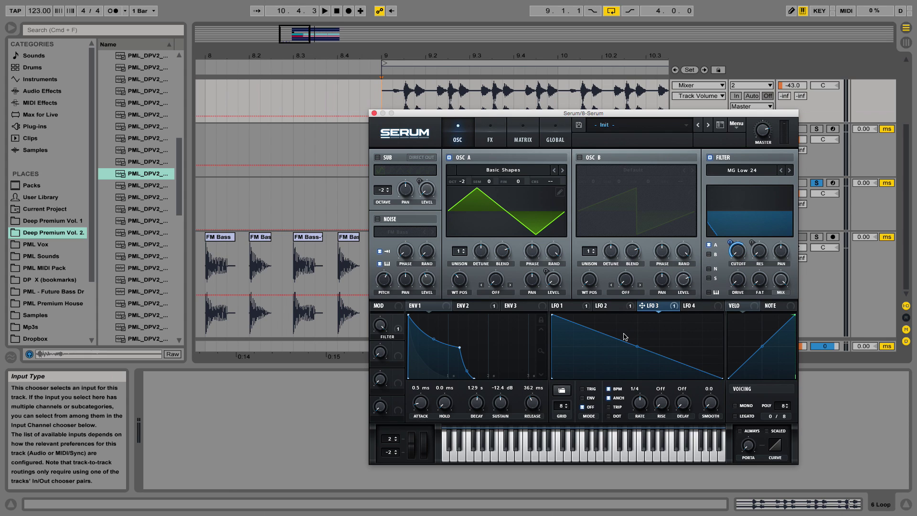
key("space")
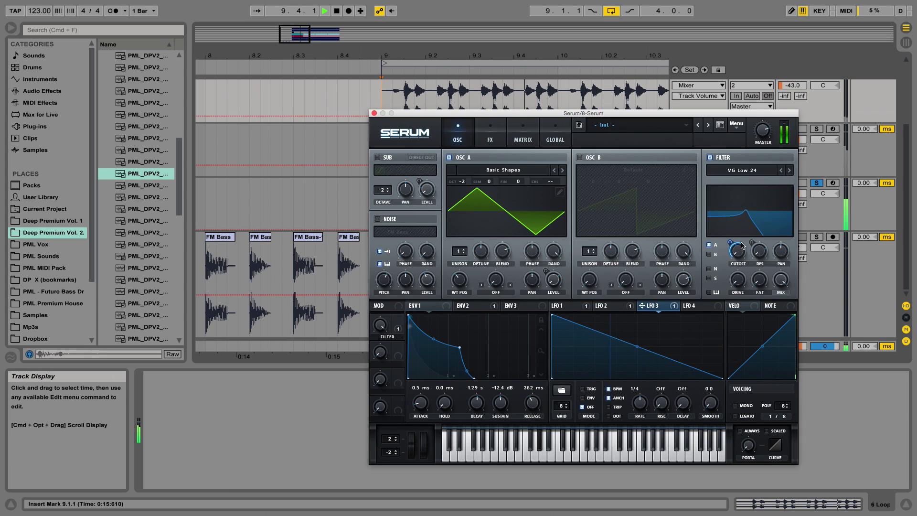
key("space")
left_click(591, 399)
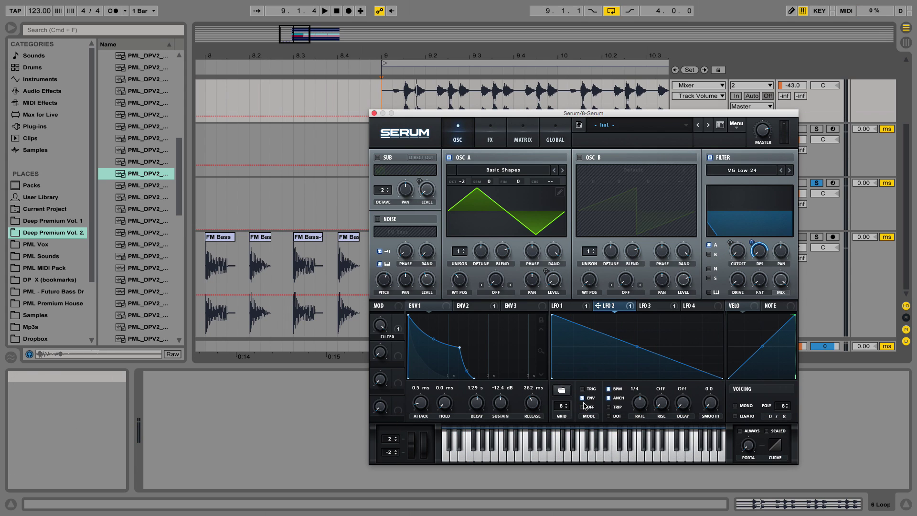
key("space")
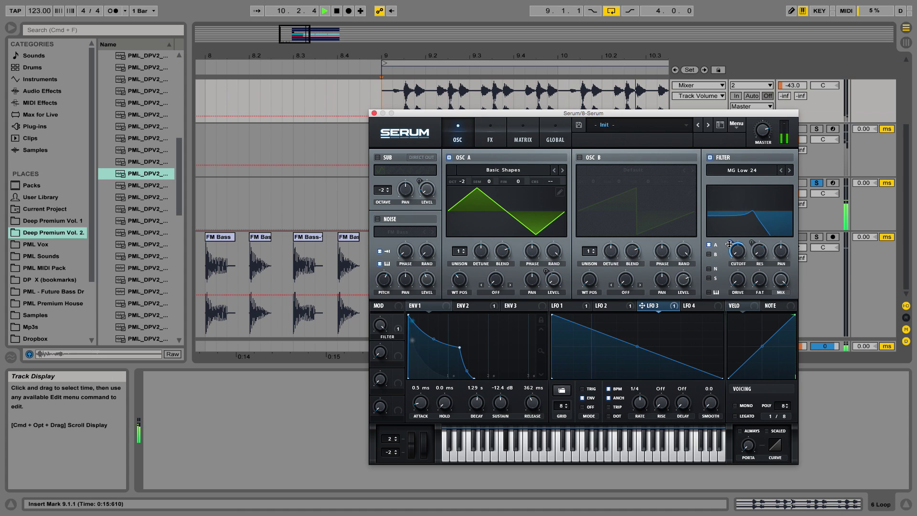
- Increase LFO 3's cutoff modulation depth, then check LFO 2's resonance depth of 82 while auditioning
mouse_move(730, 249)
left_click_drag(729, 253, 729, 252)
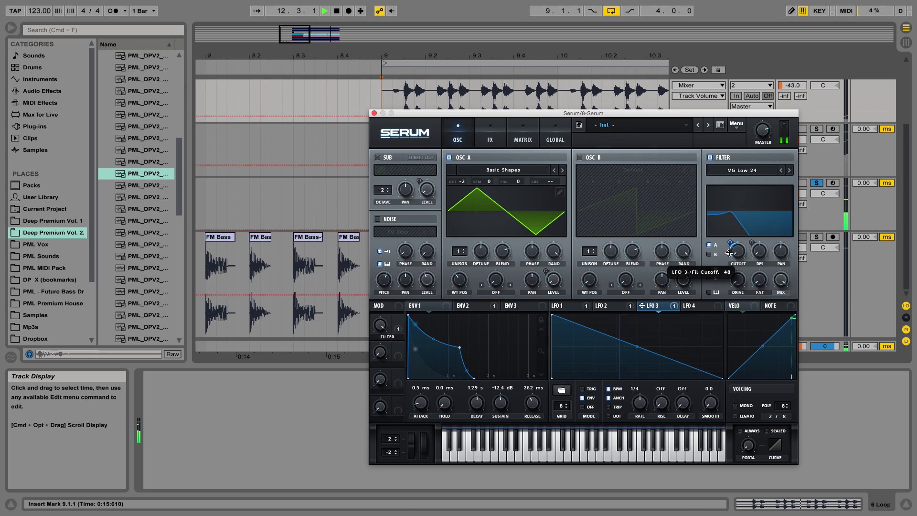
mouse_move(730, 253)
left_mouse_down()
mouse_move(734, 244)
mouse_move(734, 256)
left_mouse_up()
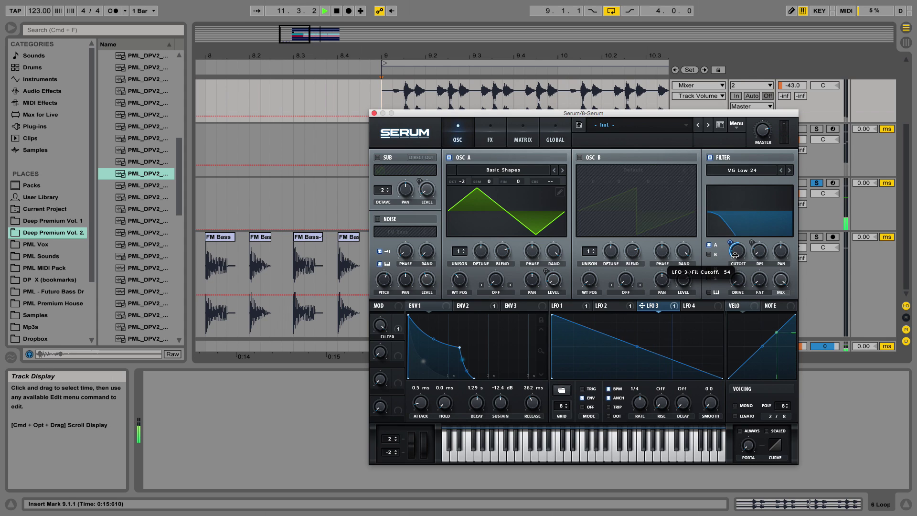
key("space")
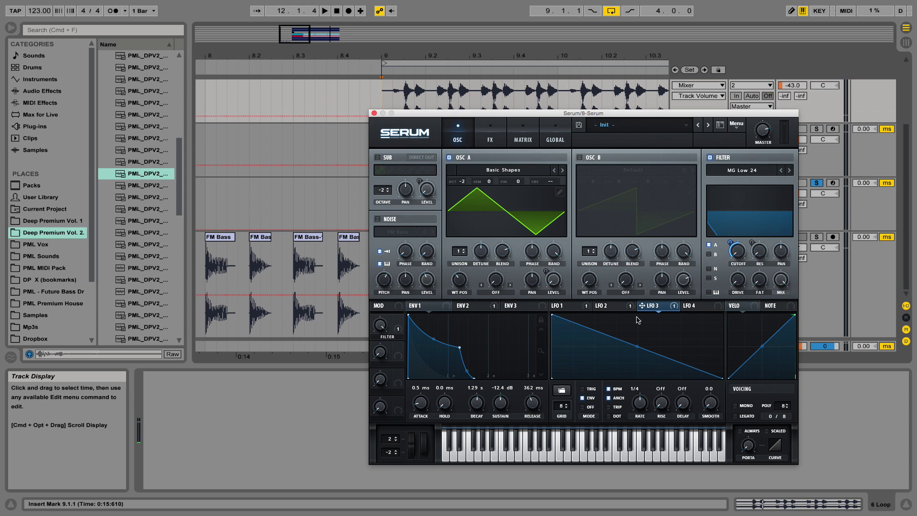
left_click(619, 309)
mouse_move(753, 241)
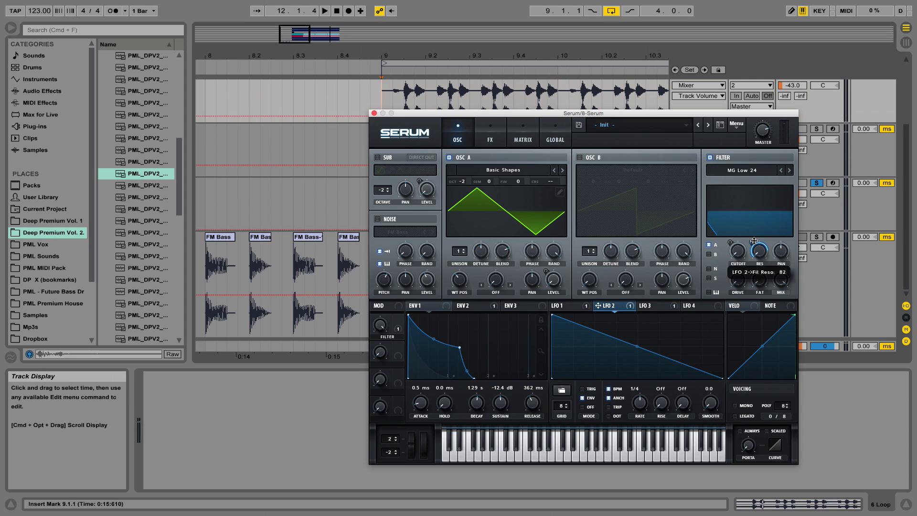
key("space")
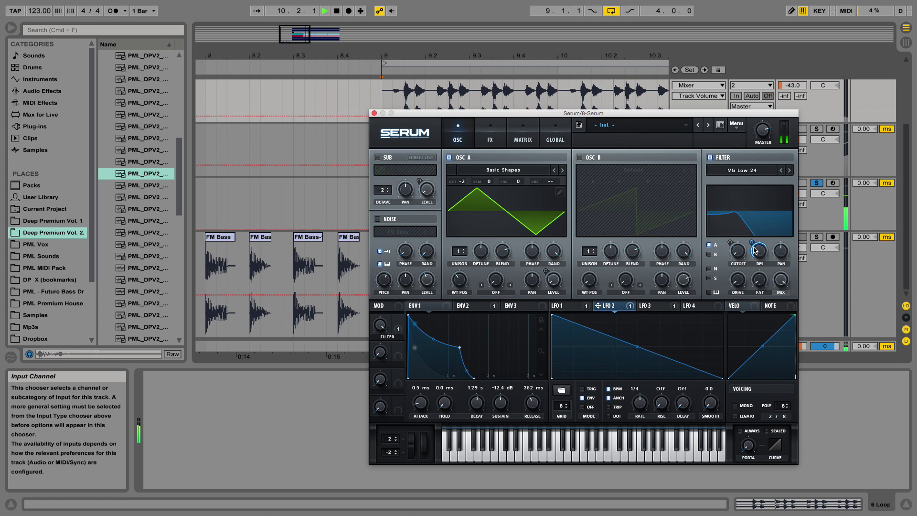
key("space")
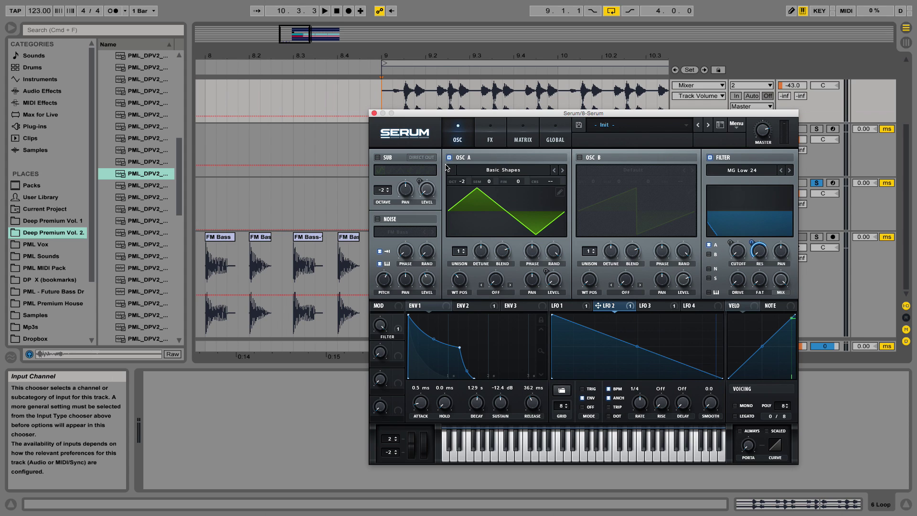
- Turn the sub oscillator on and adjust LFO 1's start point, comparing with the sub off
left_click(378, 158)
key("space")
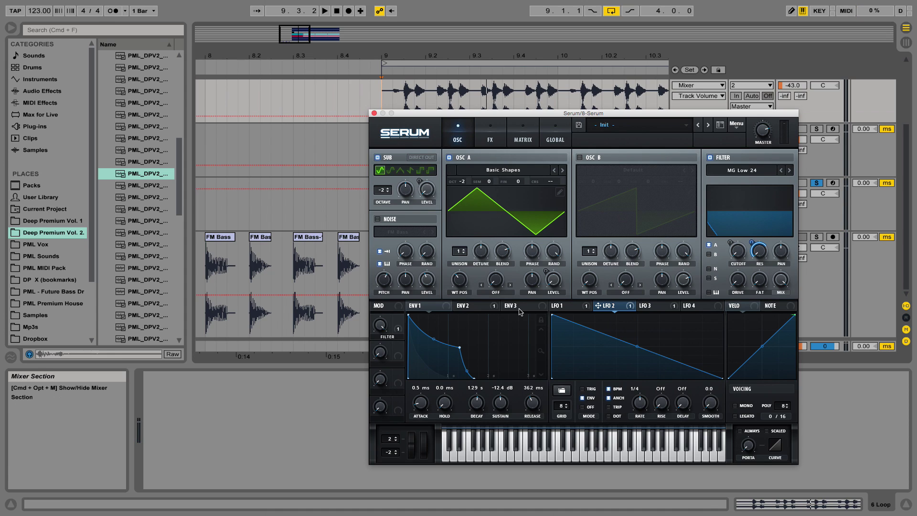
left_click(482, 307)
left_click(567, 307)
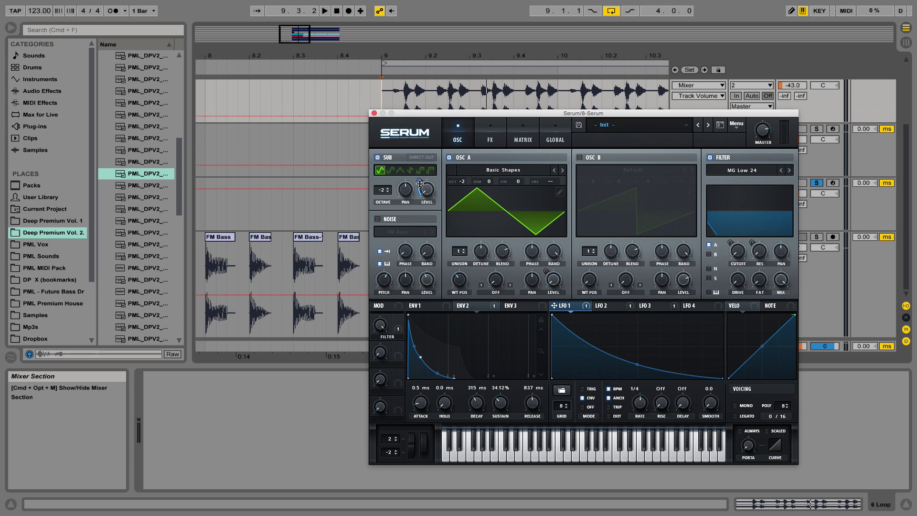
mouse_move(421, 185)
left_click_drag(550, 315, 536, 336)
key("space")
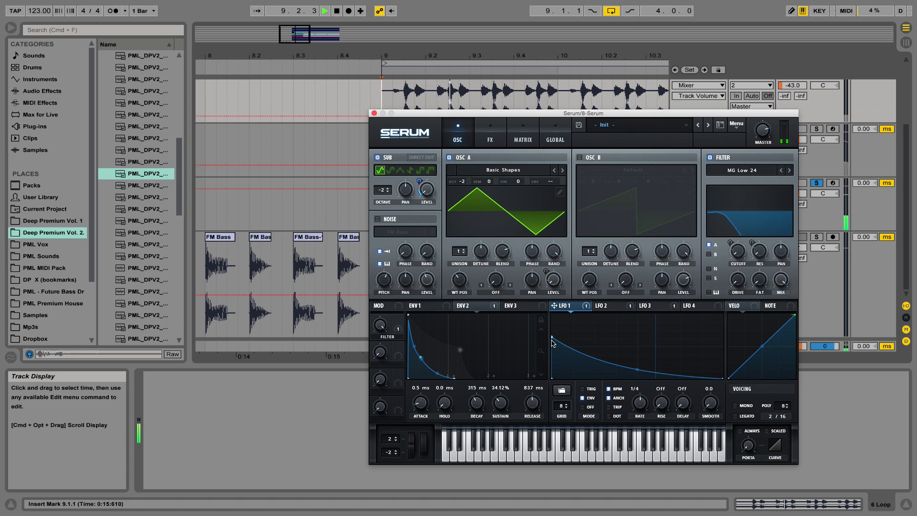
left_click_drag(552, 341, 532, 331)
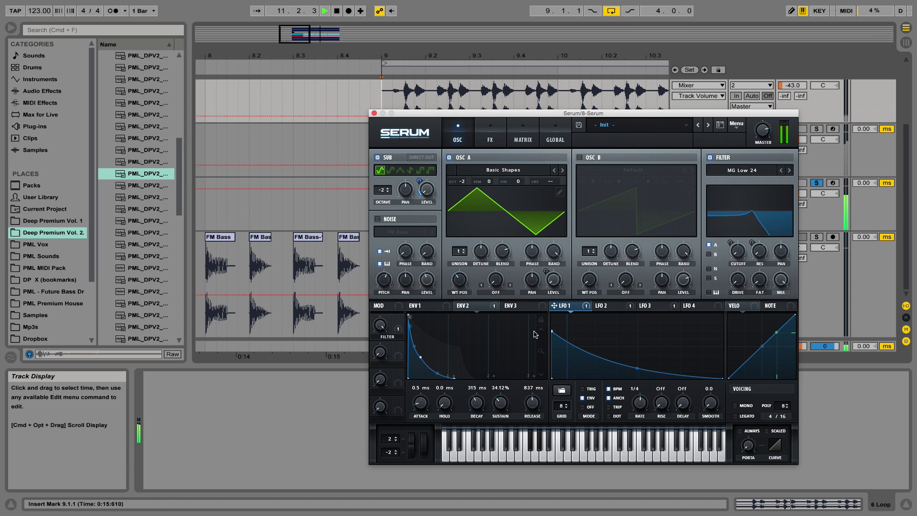
left_click(377, 158)
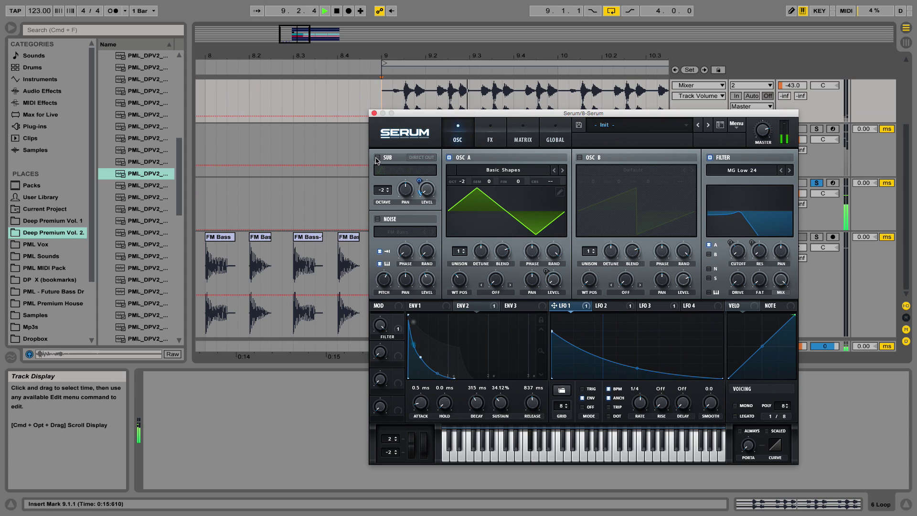
key("space")
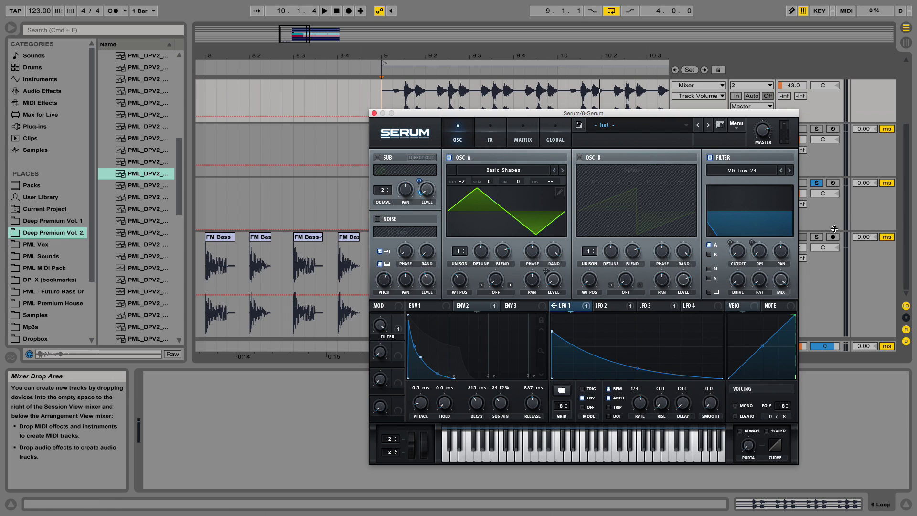
- Turn on the FM Bass noise layer, raise LFO 1's start to the top, and re-enable the sub
left_click(378, 218)
key("space")
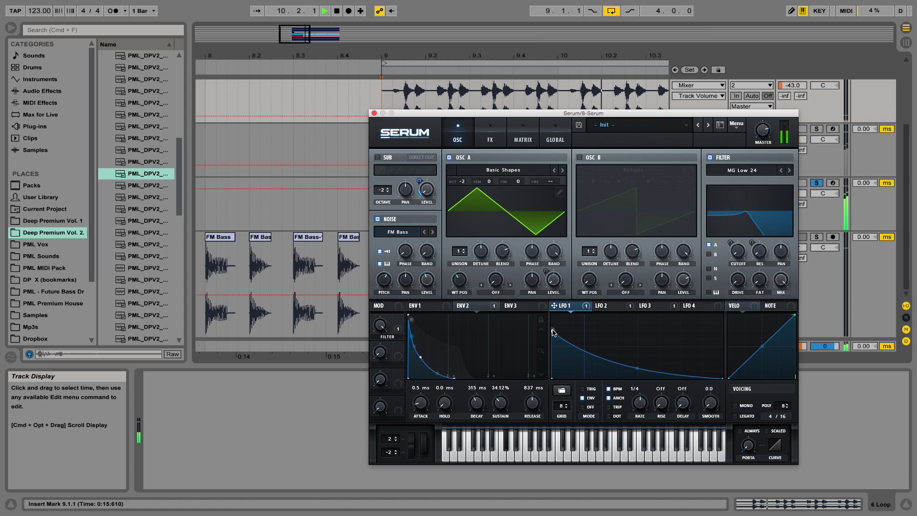
left_click_drag(553, 331, 548, 315)
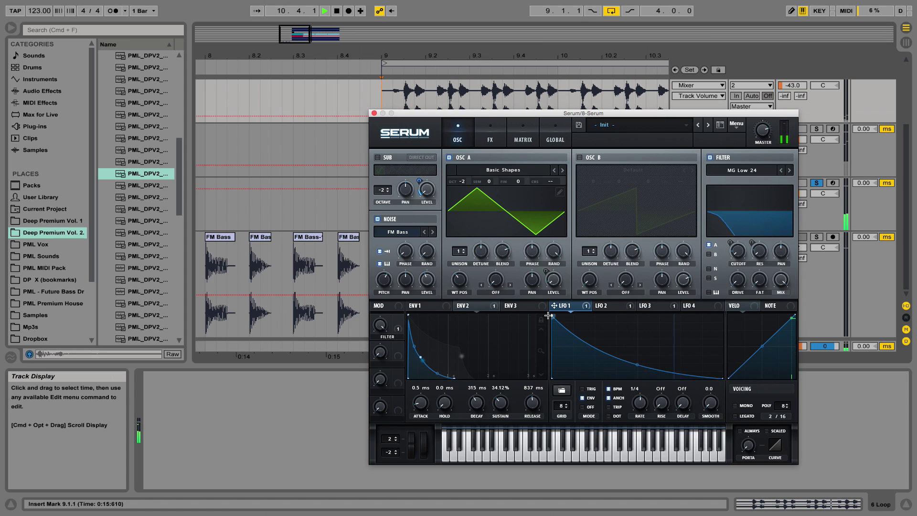
left_click(377, 157)
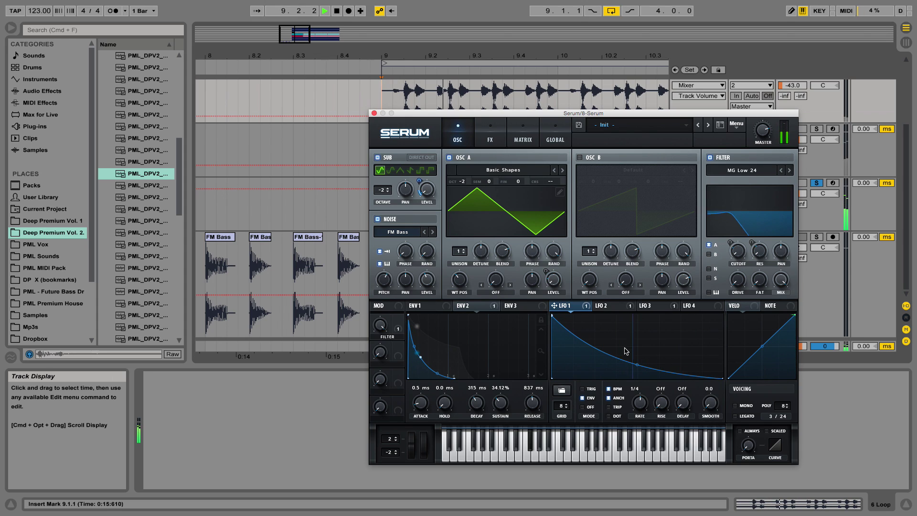
key("space")
- Straighten LFO 1 into a plain falling ramp by removing the extra node, then audition it
left_click_drag(639, 365, 621, 355)
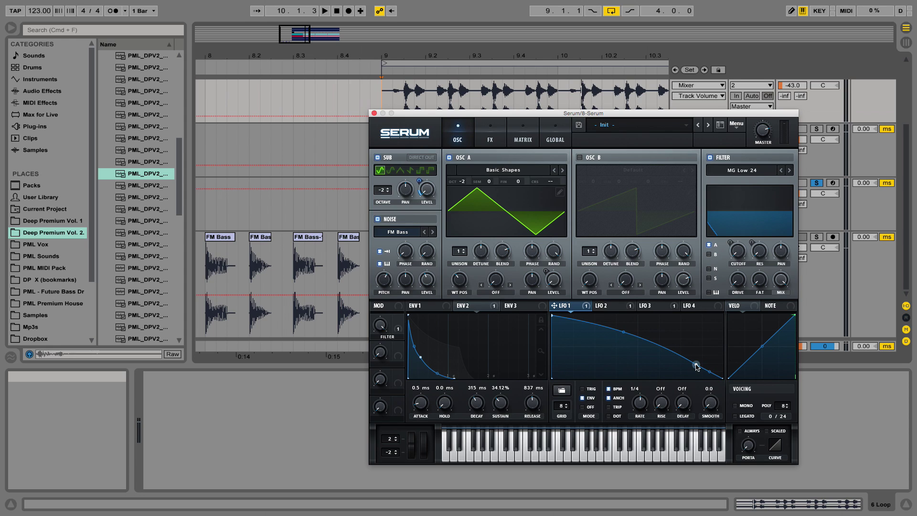
double_click(696, 365)
left_click_drag(696, 365, 651, 380)
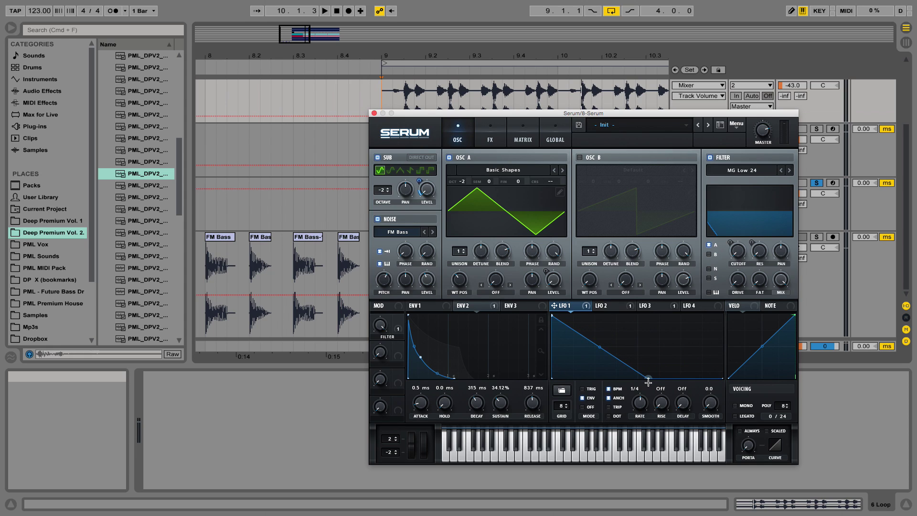
key("space")
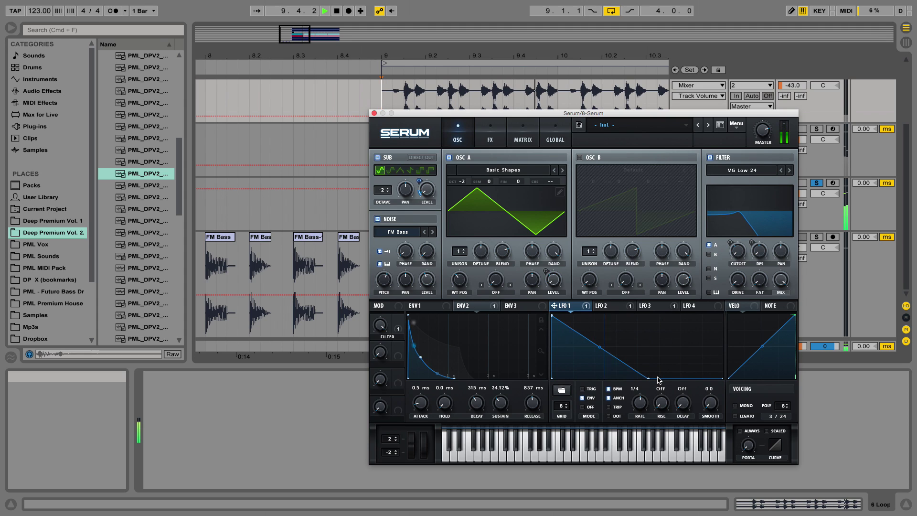
key("space")
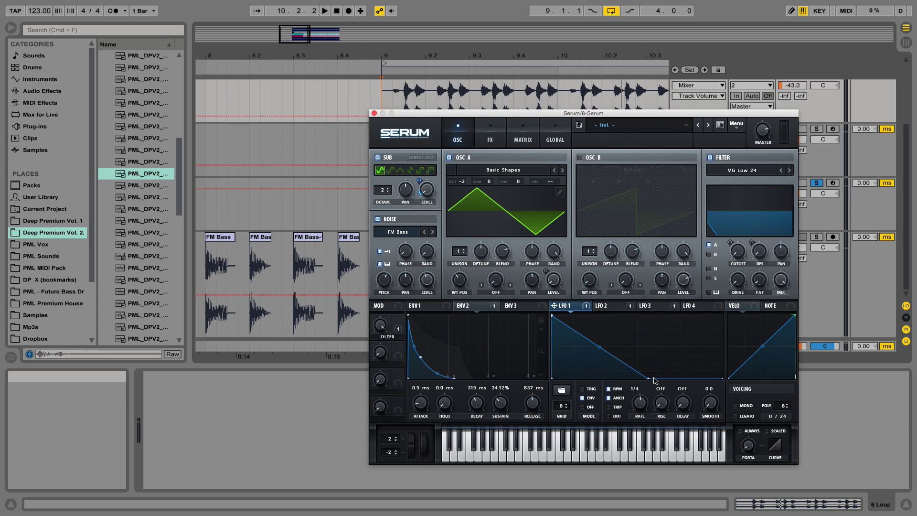
key("space")
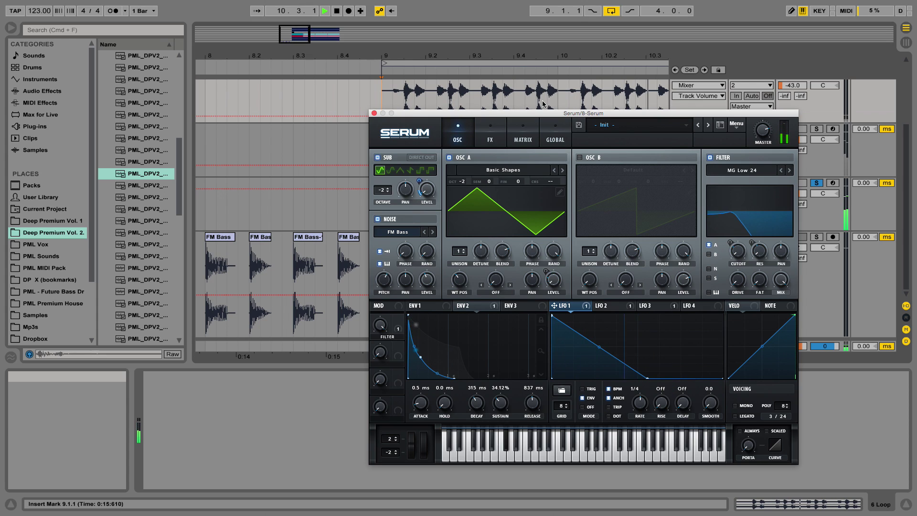
- Close Serum, deactivate track 7 Serum, unsolo track 8 and keep it active, then play
left_click(374, 113)
left_click_drag(430, 356, 429, 374)
key("space")
left_click(793, 128)
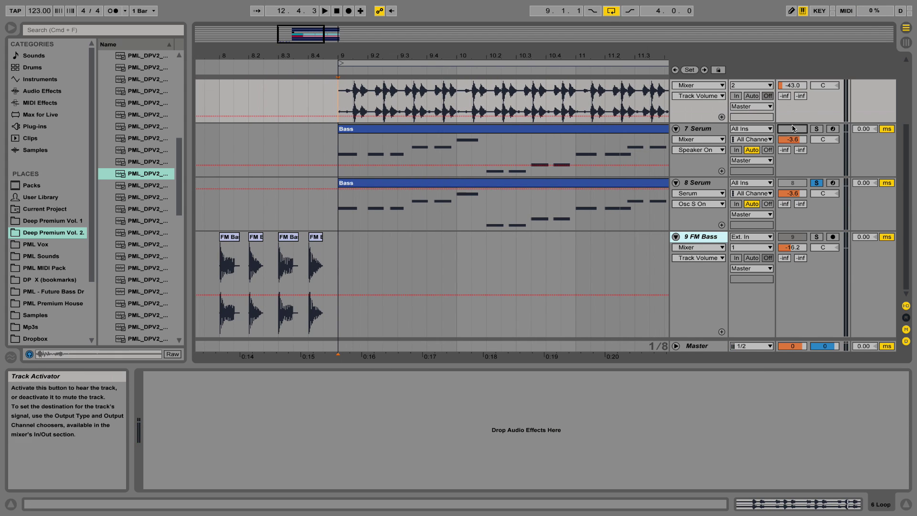
left_click(816, 182)
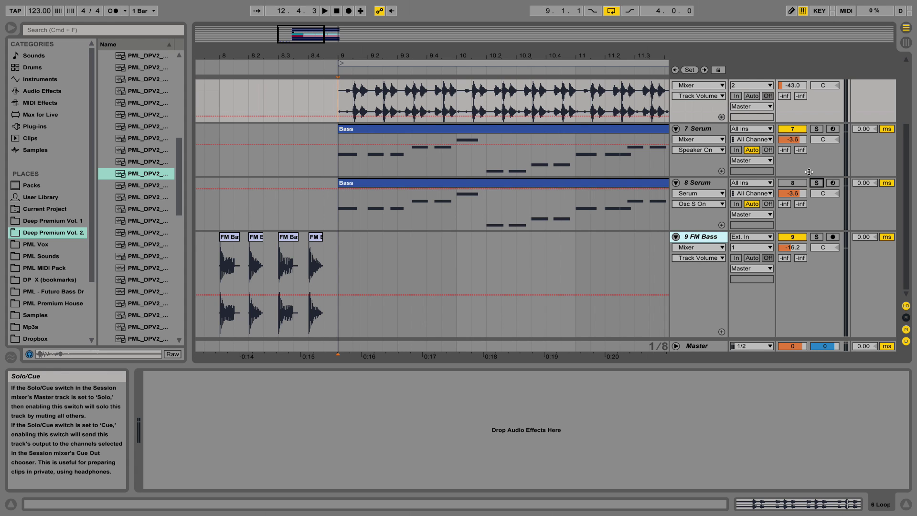
scroll(809, 172, "up", 2)
left_click(793, 165)
left_click(793, 220)
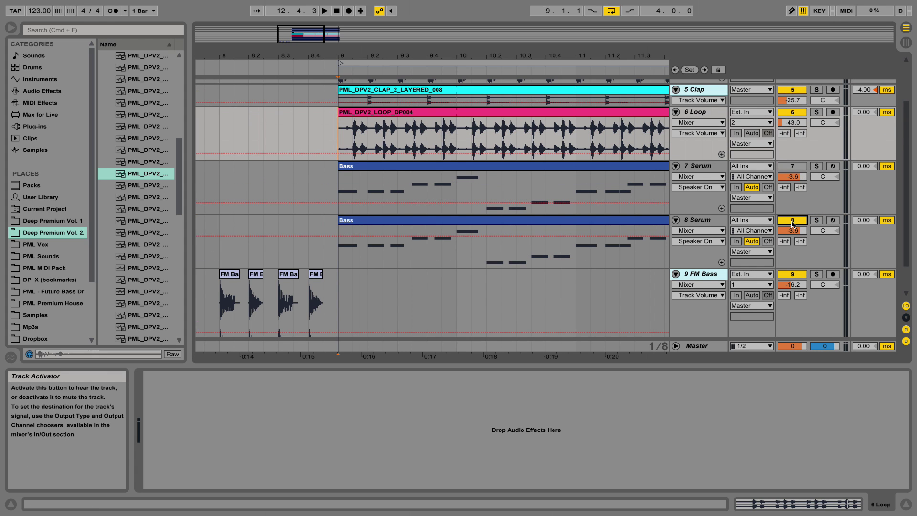
key("space")
- Enable sidechain from 4 Kick on track 8's Compressor and listen to the ducking on the Bass clip
left_click_drag(335, 56, 335, 46)
left_click(700, 219)
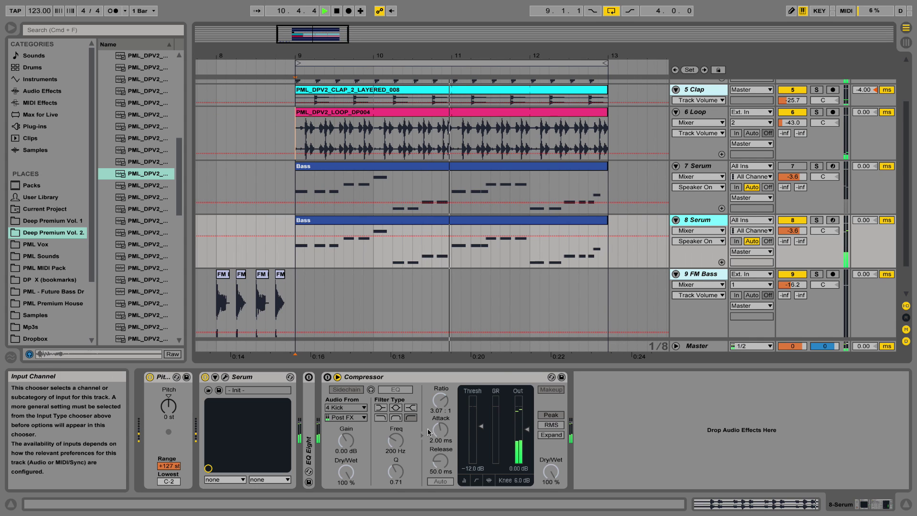
key("space")
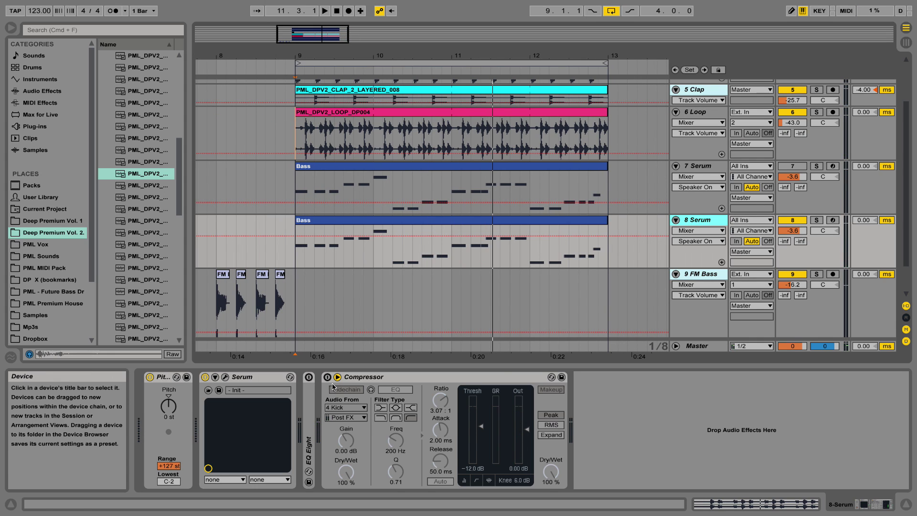
left_click(333, 388)
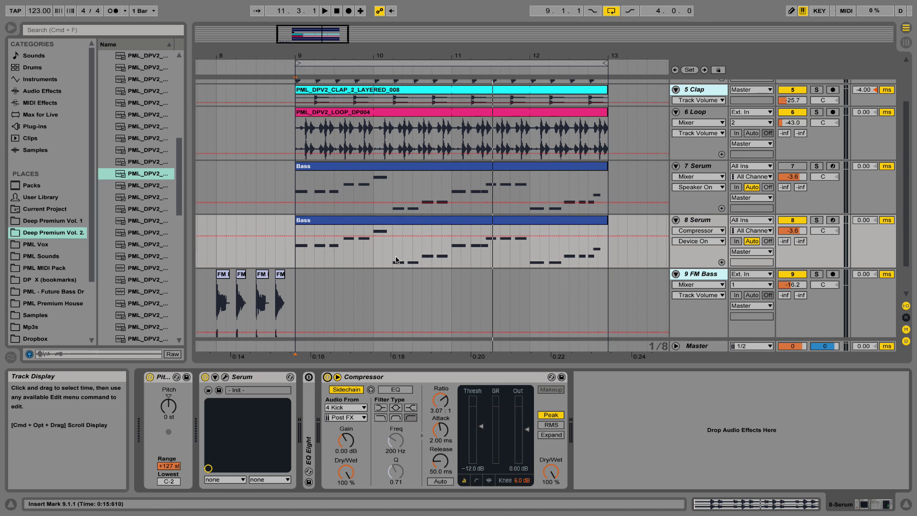
key("space")
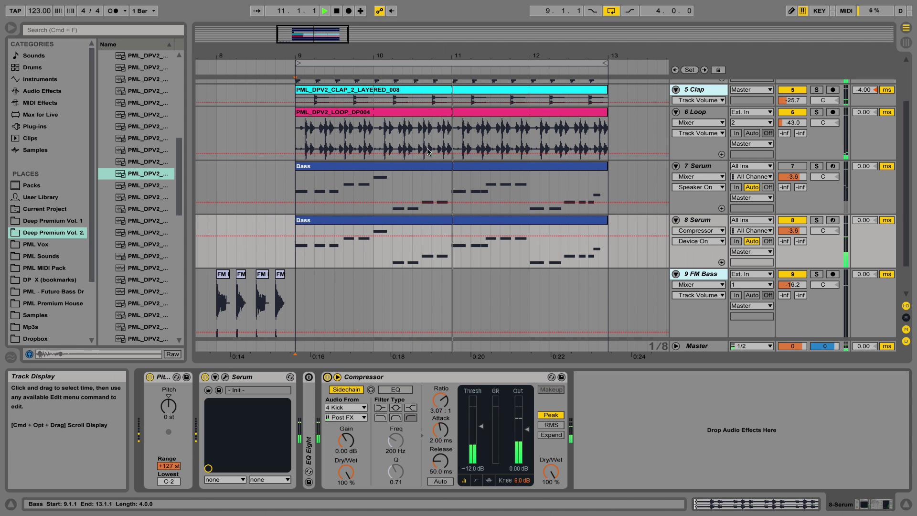
left_click(433, 239)
key("plus")
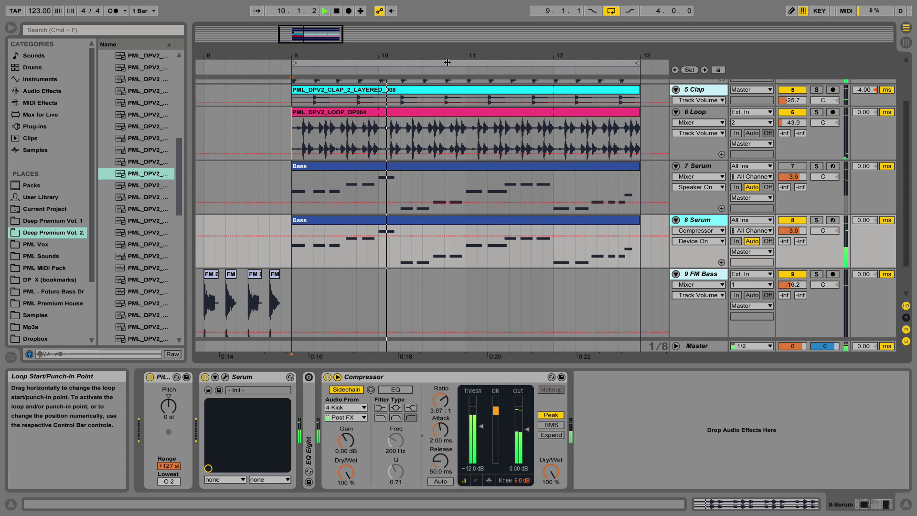
- Reopen track 8's Serum window and flip between its FX and OSC pages, ending on oscillators
left_click(224, 377)
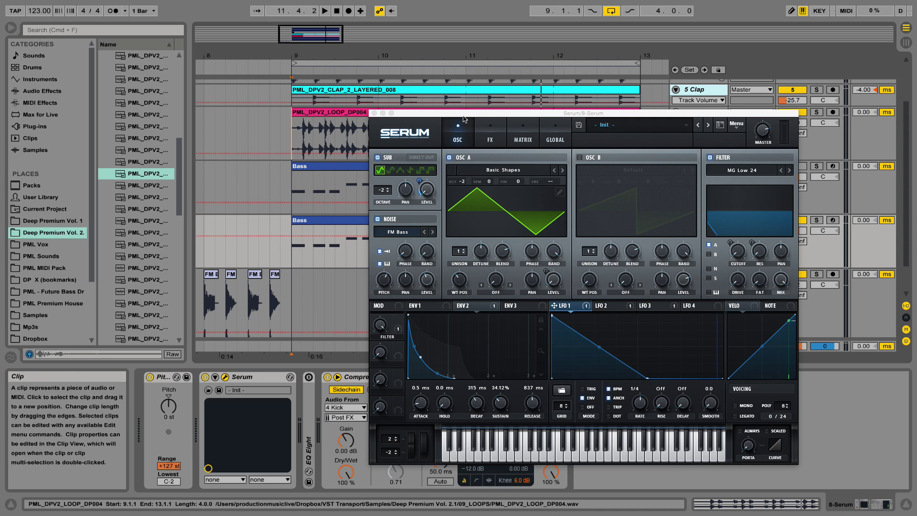
left_click(492, 137)
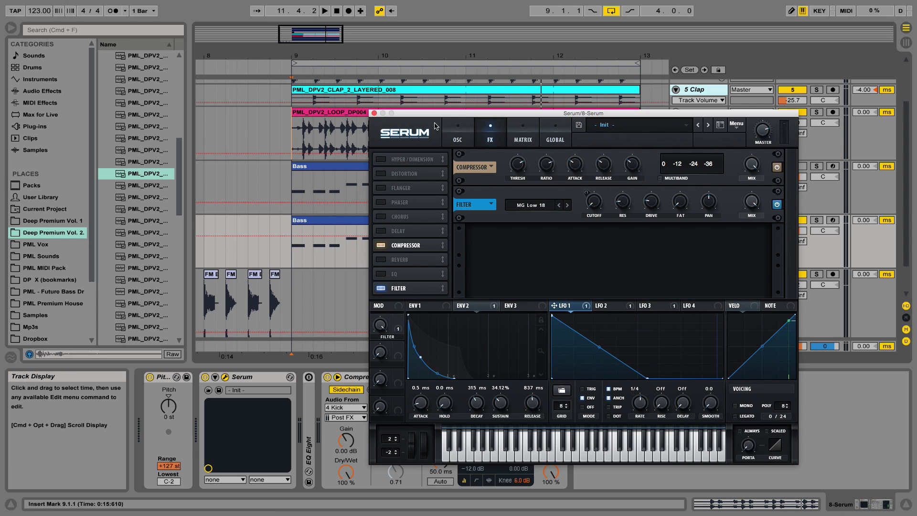
left_click(465, 128)
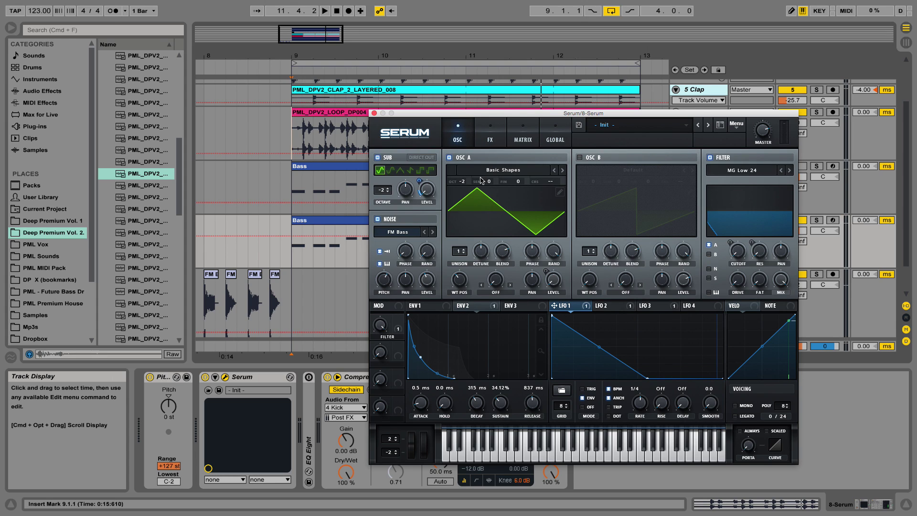
left_click(481, 140)
left_click(464, 126)
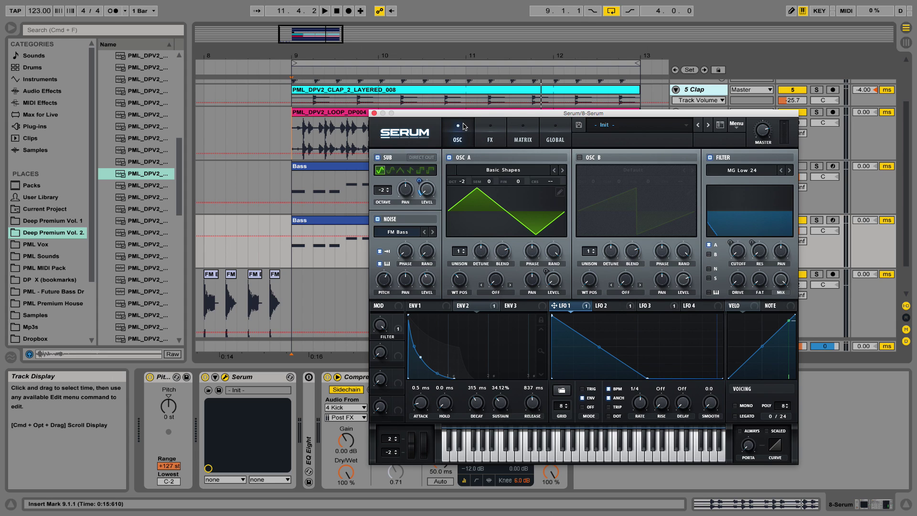